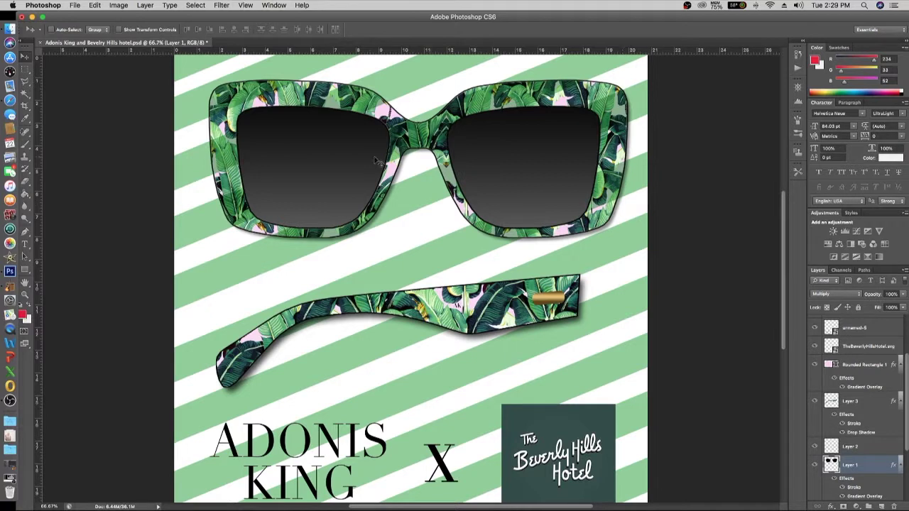
# Create a new 1500 × 1500 px white document
pyautogui.click(74, 5)
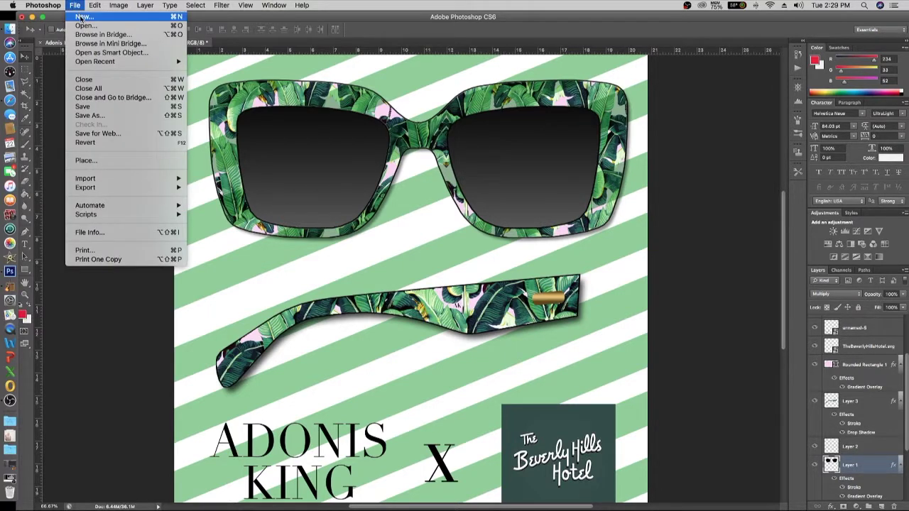
pyautogui.click(82, 16)
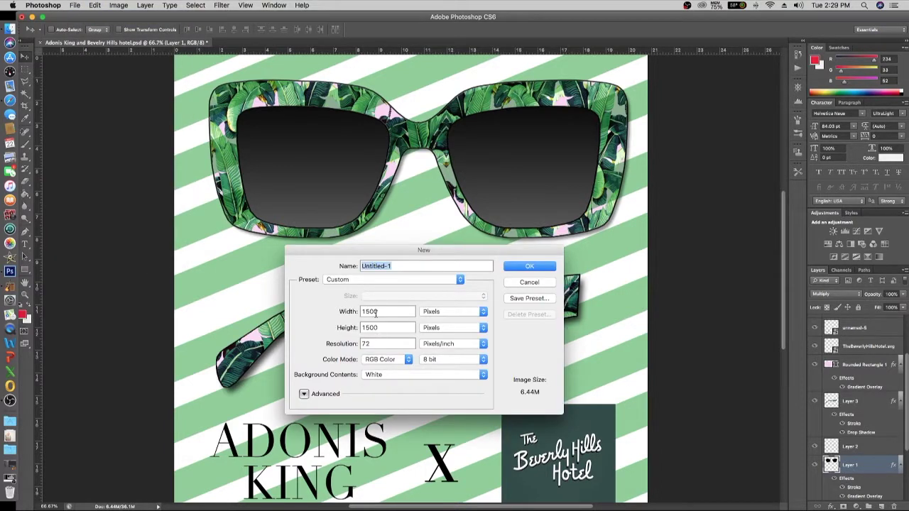
pyautogui.click(522, 268)
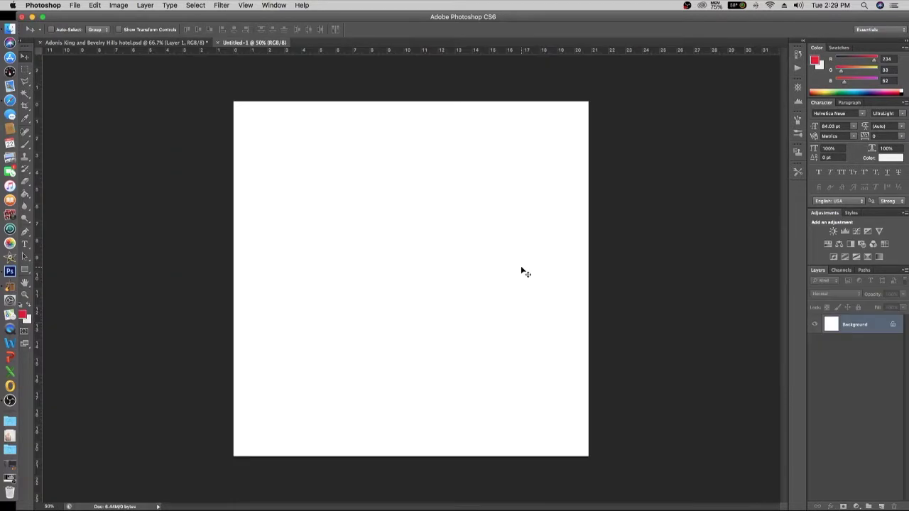
# Convert the Background into an editable Layer 0
pyautogui.doubleClick(887, 325)
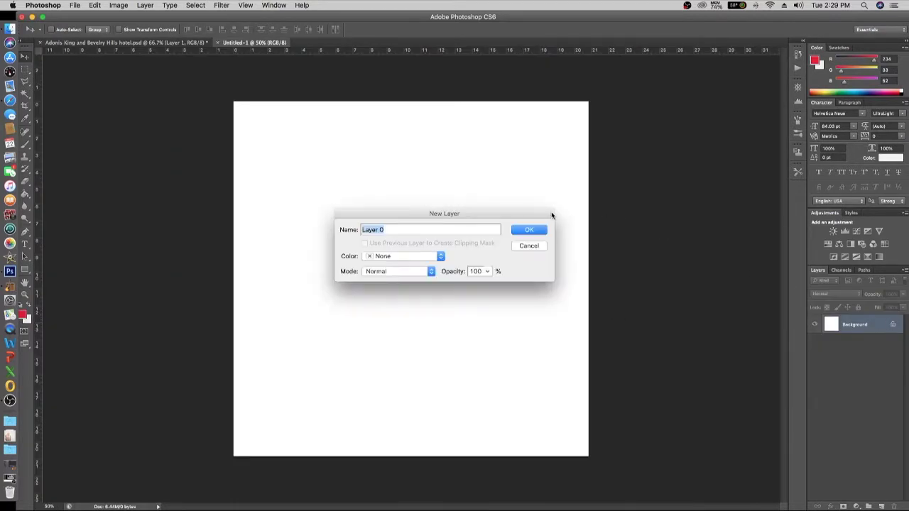
pyautogui.click(529, 230)
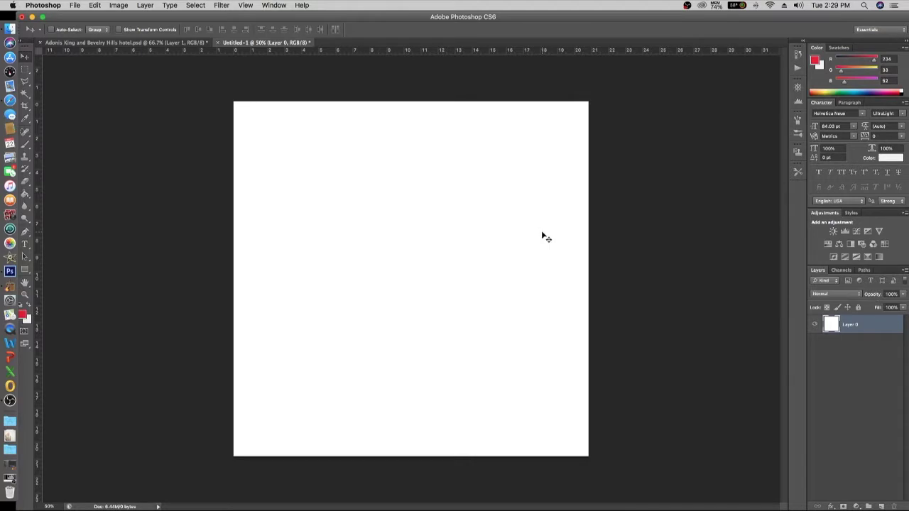
pyautogui.click(15, 103)
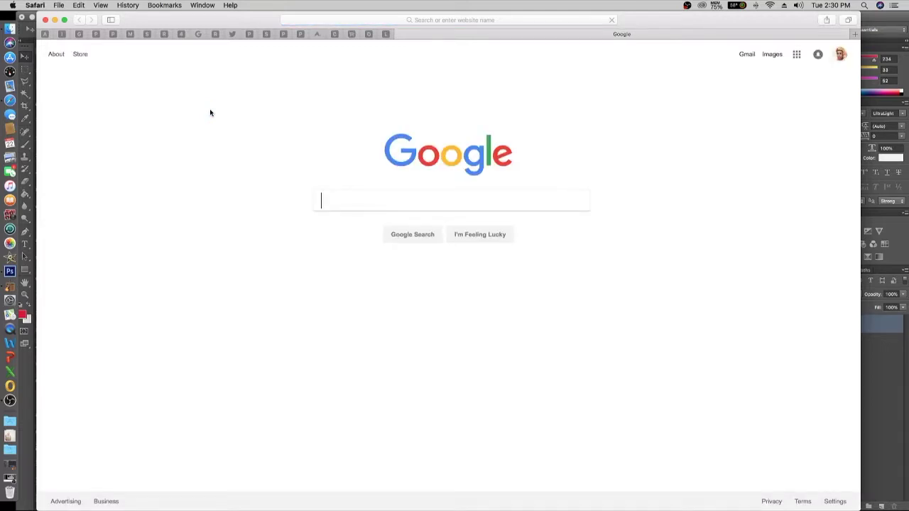
# Search Google Images for 'sunglasses' and preview the HIGH KEY aviator image
pyautogui.write('sunglass')
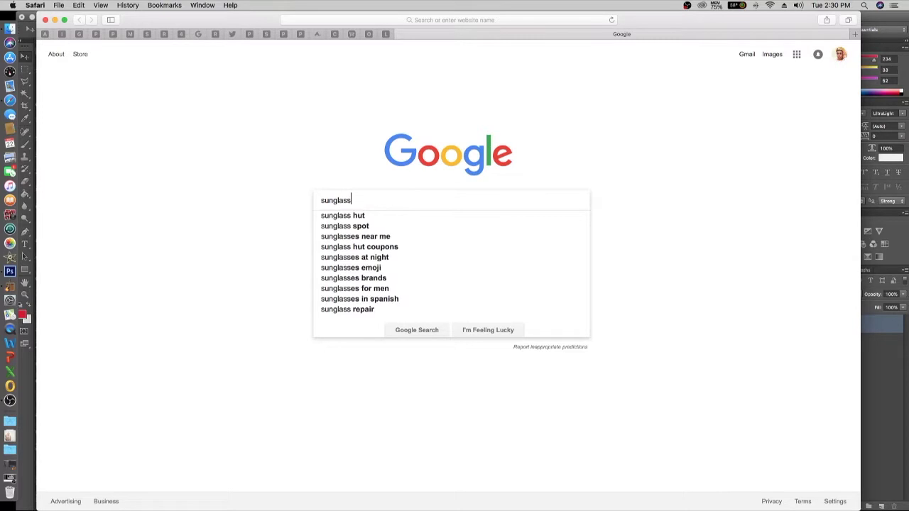
pyautogui.write('es')
pyautogui.press('Return')
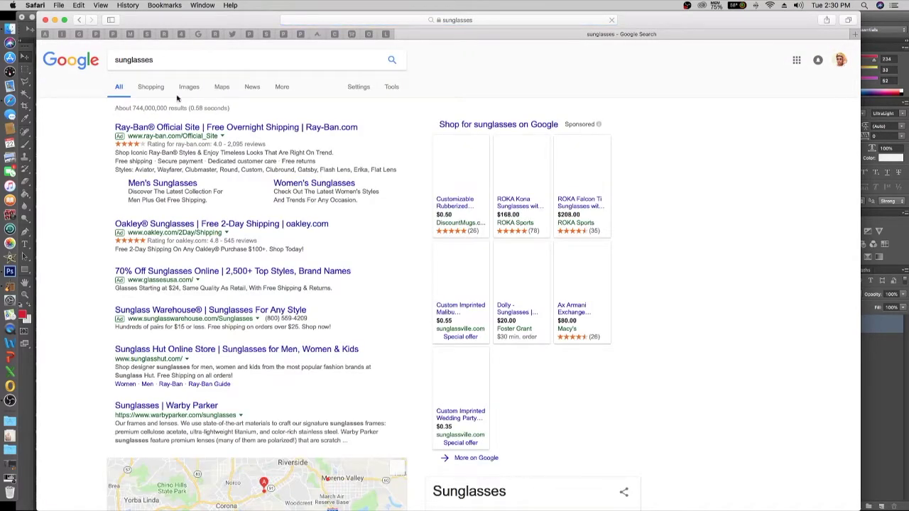
pyautogui.click(188, 88)
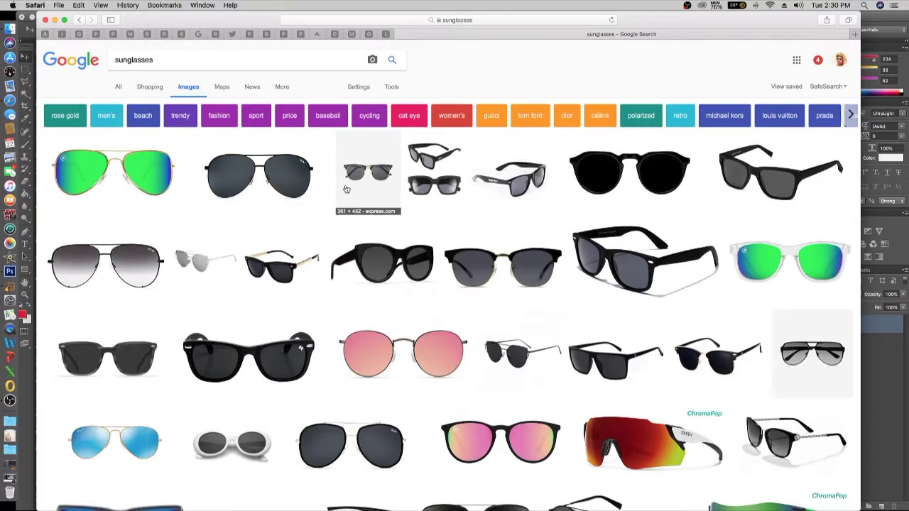
pyautogui.click(291, 183)
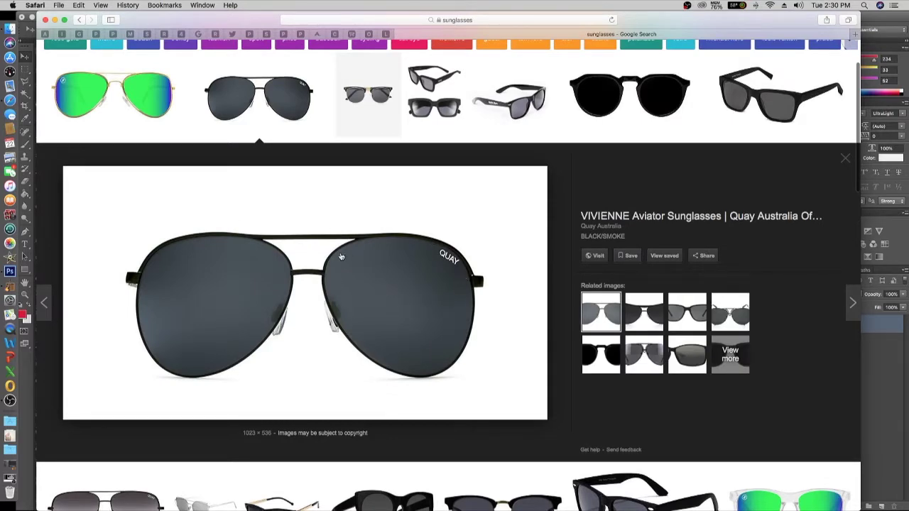
pyautogui.scroll(-3, 440, 268)
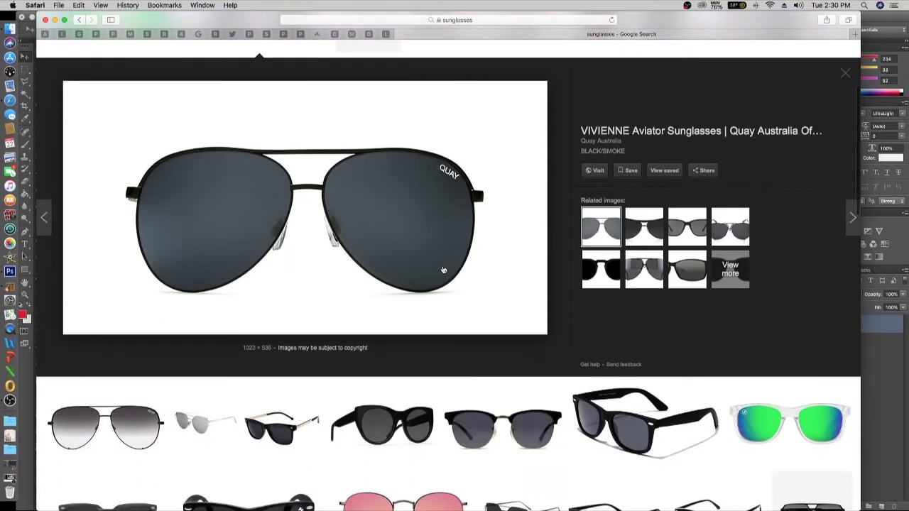
pyautogui.click(108, 428)
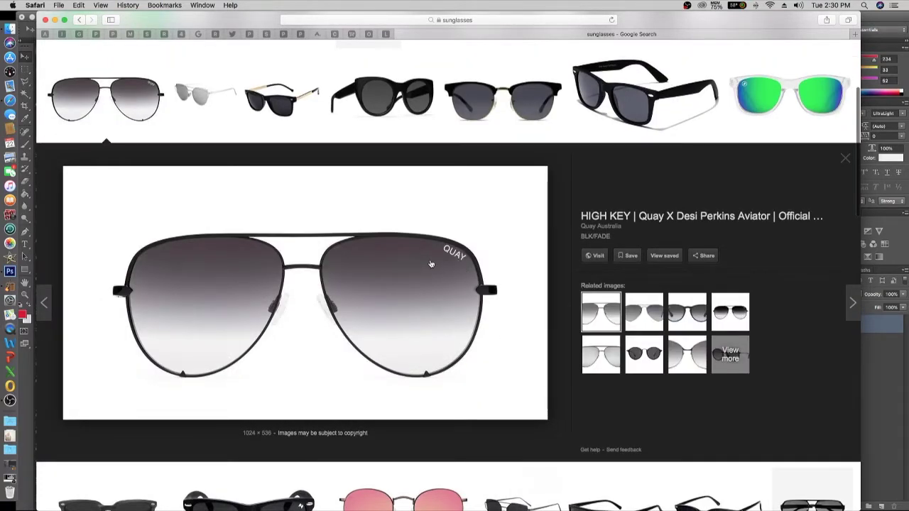
# Save the HIGH KEY aviator image to Downloads and return to Photoshop
pyautogui.scroll(3, 430, 263)
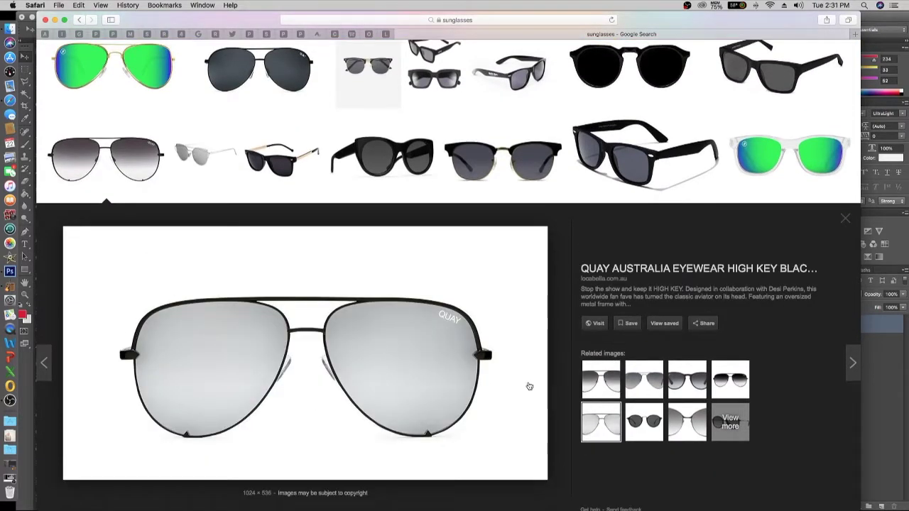
pyautogui.rightClick(457, 363)
pyautogui.click(536, 436)
pyautogui.click(18, 272)
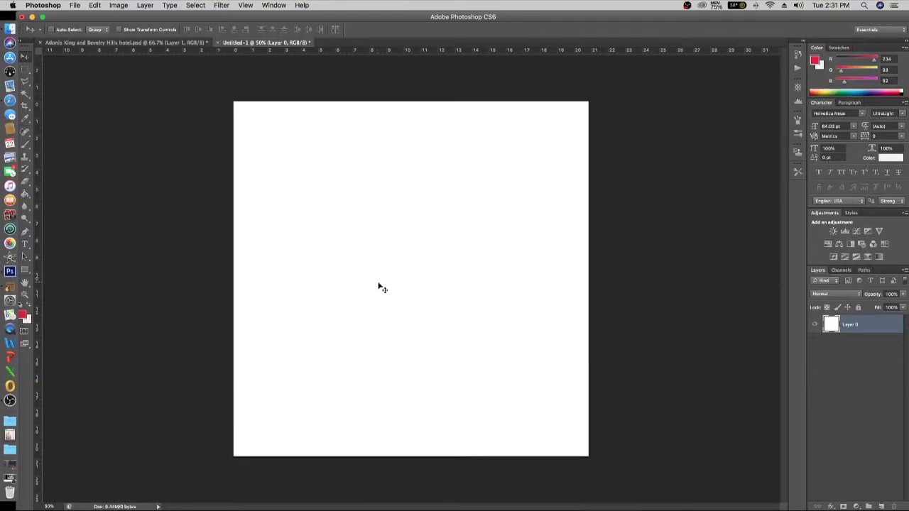
# Place the downloaded aviator image on the canvas, scaled to span its width near the top
pyautogui.click(22, 441)
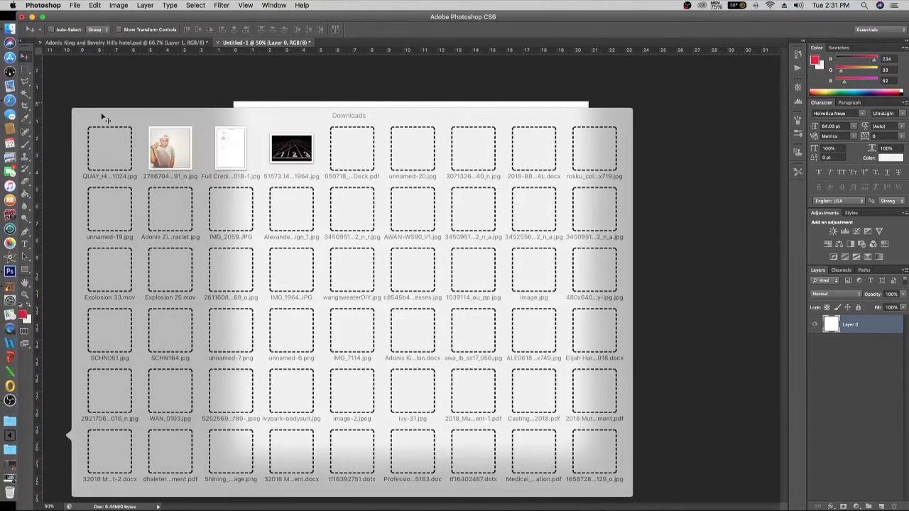
pyautogui.moveTo(105, 146); pyautogui.dragTo(416, 278)
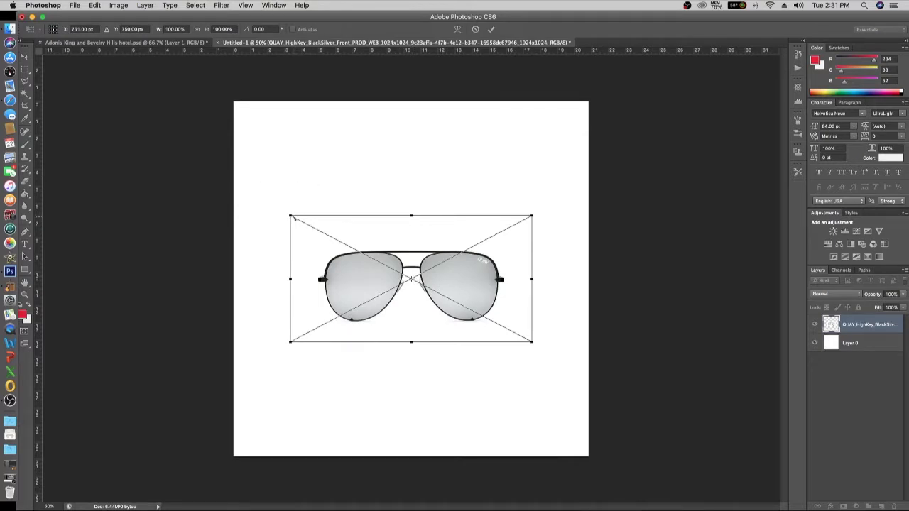
pyautogui.moveTo(290, 215); pyautogui.dragTo(238, 168)
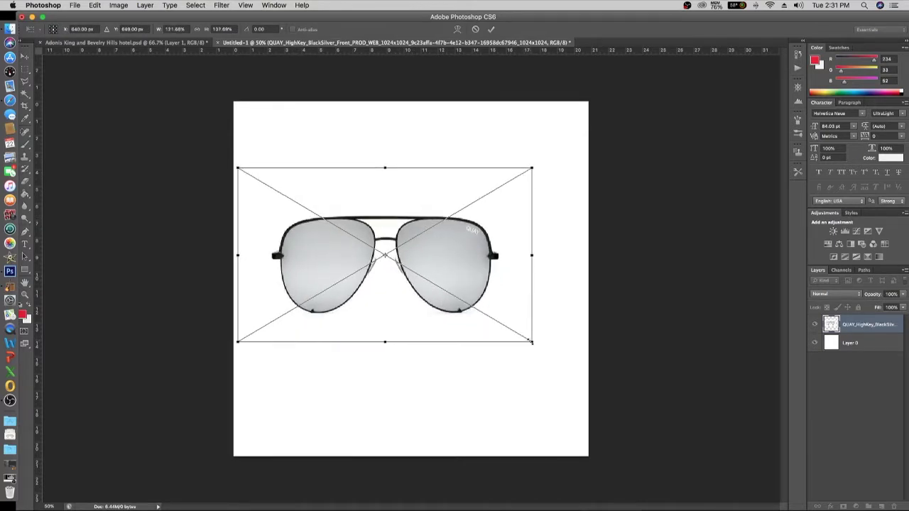
pyautogui.moveTo(532, 341); pyautogui.dragTo(589, 357)
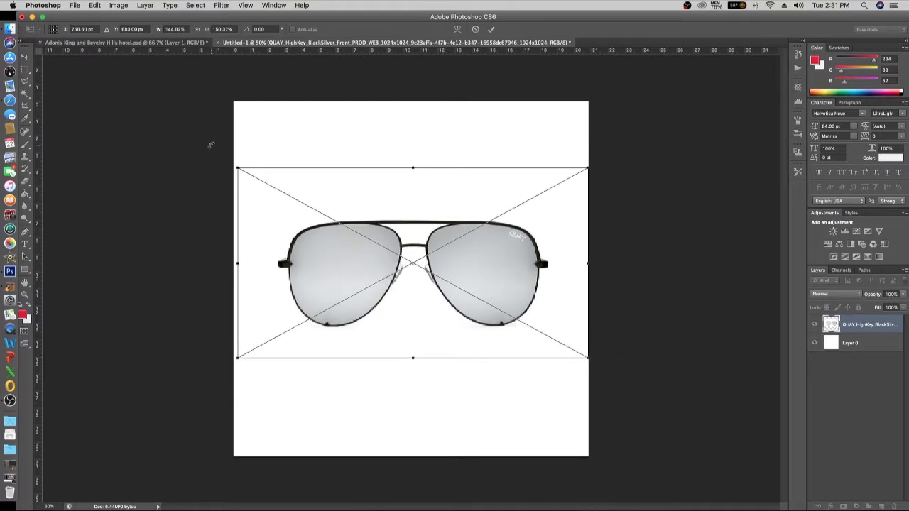
pyautogui.moveTo(236, 167)
pyautogui.mouseDown()
pyautogui.moveTo(227, 163)
pyautogui.moveTo(233, 175)
pyautogui.mouseUp()
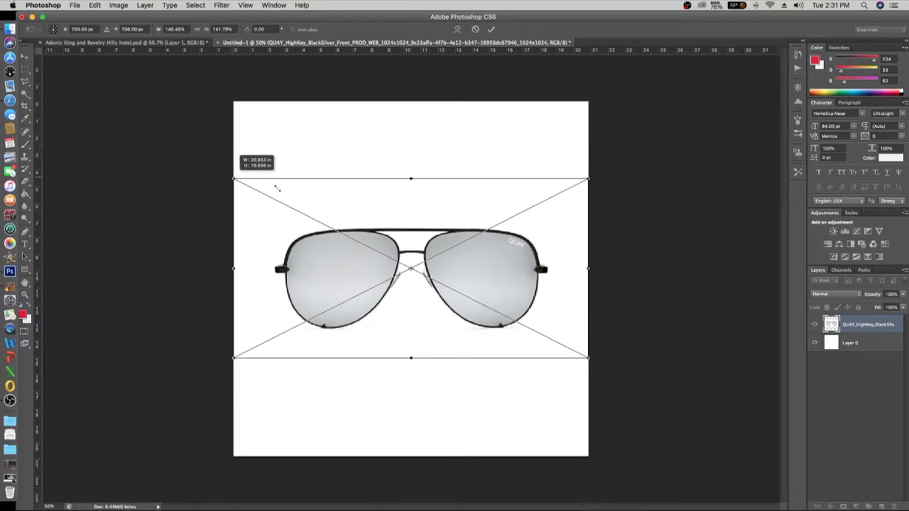
pyautogui.moveTo(329, 194); pyautogui.dragTo(324, 122)
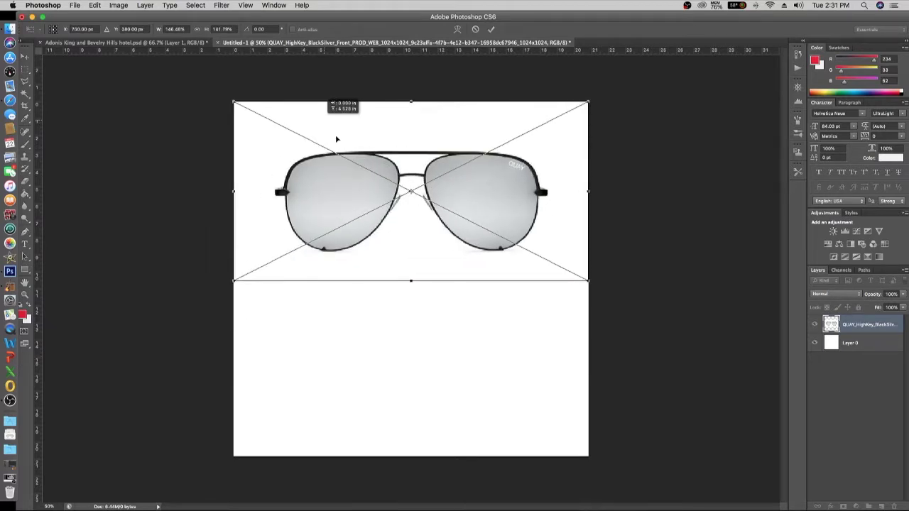
pyautogui.moveTo(588, 281); pyautogui.dragTo(592, 291)
pyautogui.press('Return')
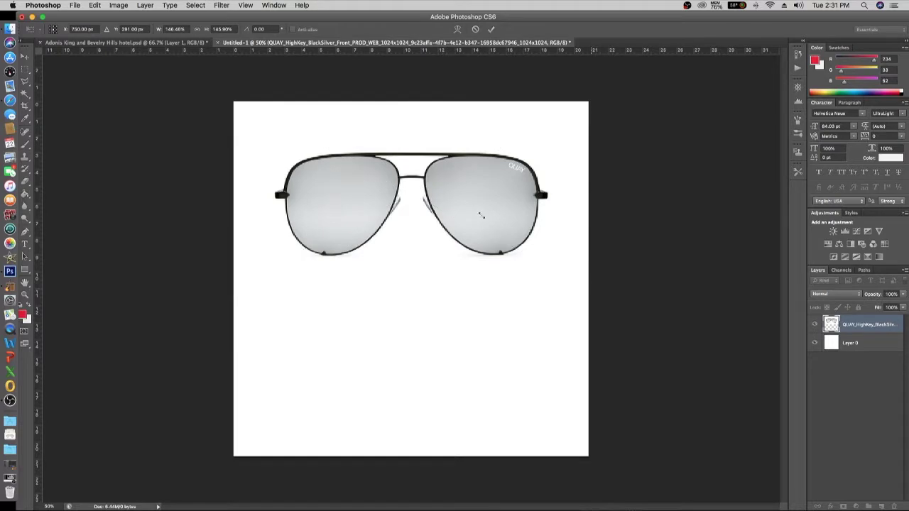
pyautogui.click(192, 44)
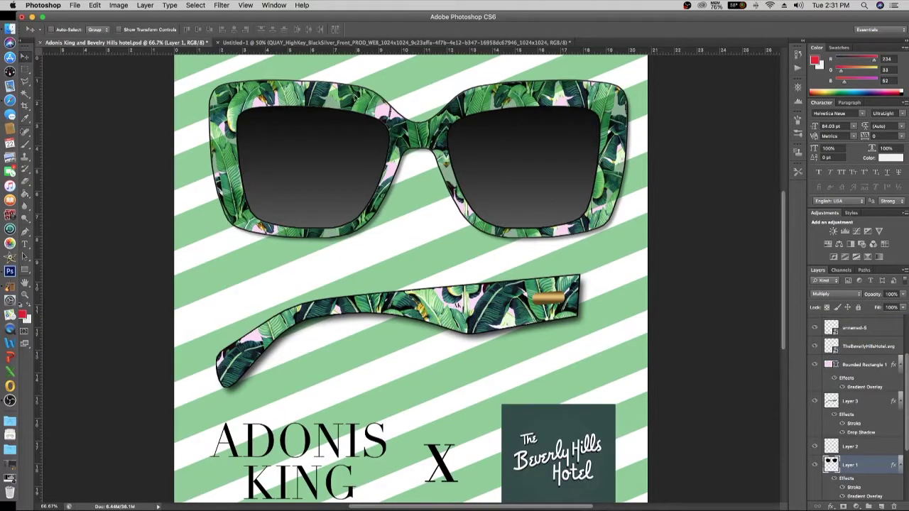
# Free-transform the aviators slightly smaller, nudge them right, and view at 100%
pyautogui.click(409, 44)
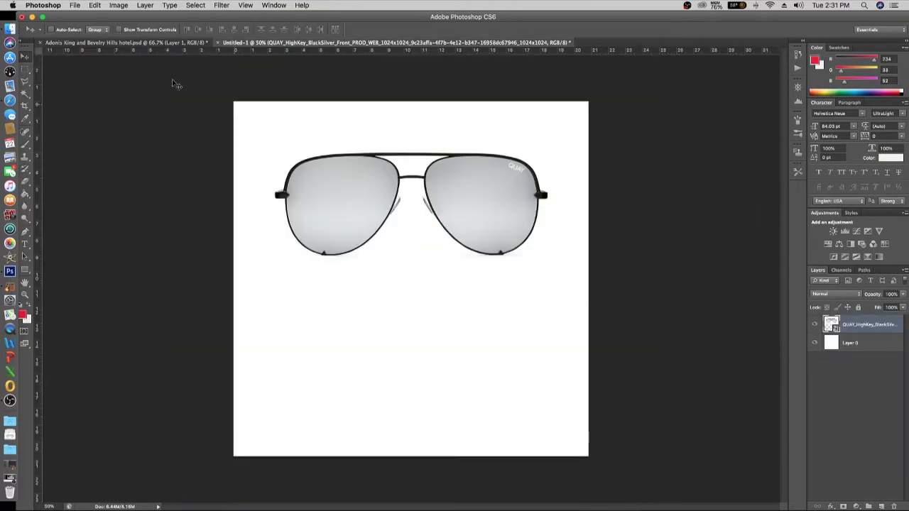
pyautogui.click(95, 5)
pyautogui.click(167, 205)
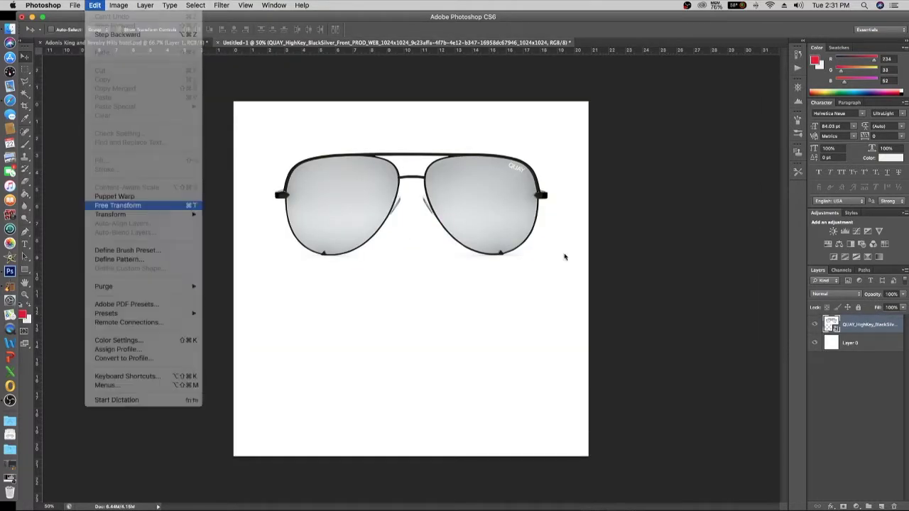
pyautogui.moveTo(588, 286); pyautogui.dragTo(581, 286)
pyautogui.press('Return')
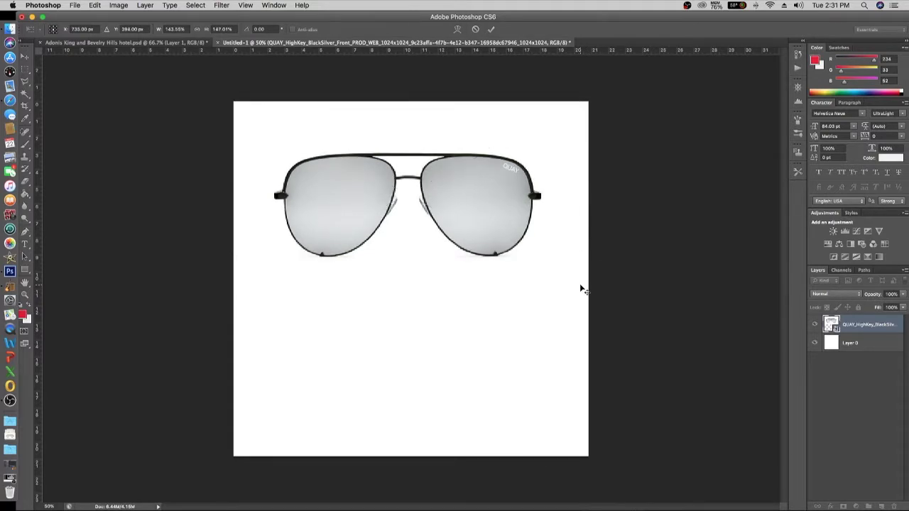
pyautogui.moveTo(438, 228)
pyautogui.mouseDown()
pyautogui.moveTo(461, 224)
pyautogui.moveTo(446, 228)
pyautogui.mouseUp()
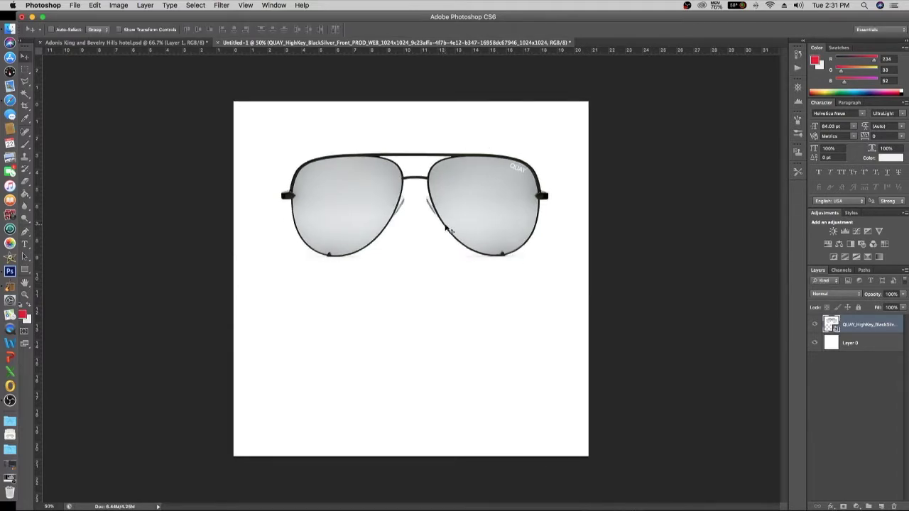
pyautogui.press('super+equal')
pyautogui.press('super+equal')
pyautogui.scroll(5, 449, 230)
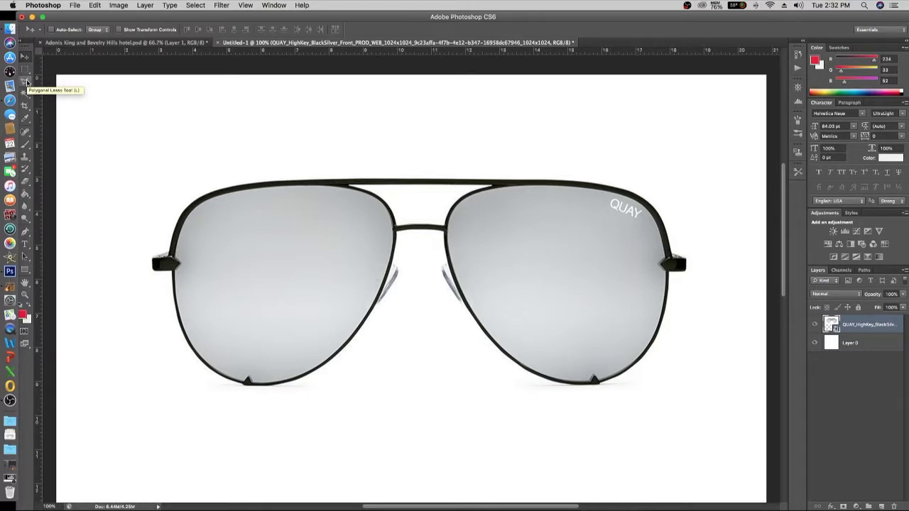
# Choose the Polygonal Lasso Tool and place a vertical guide at the bridge centre
pyautogui.click(26, 82)
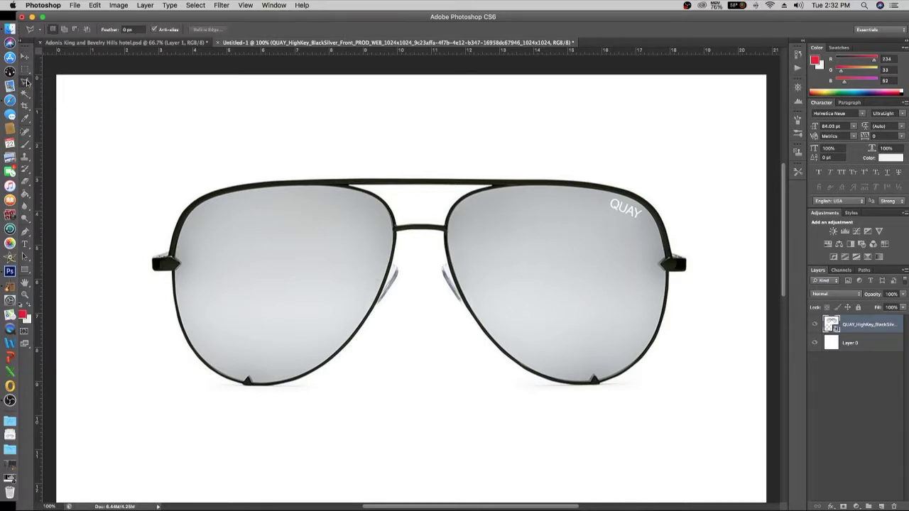
pyautogui.click(26, 82)
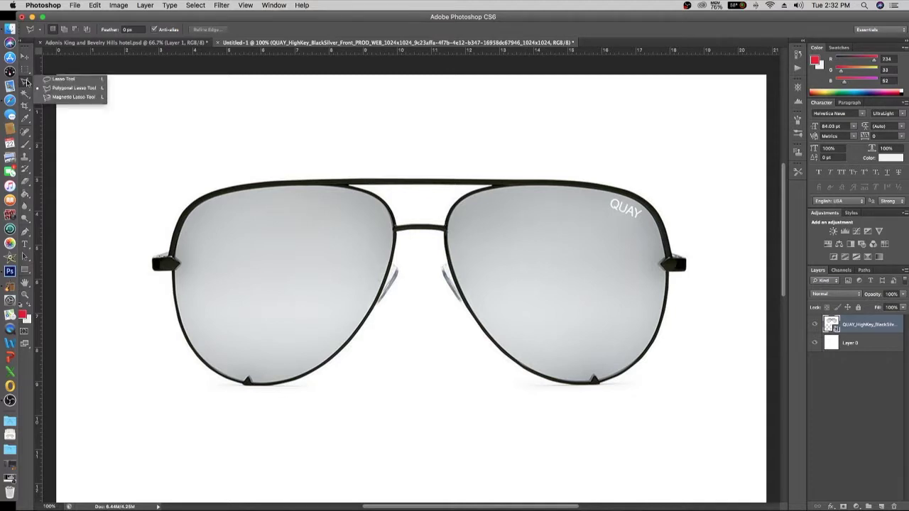
pyautogui.click(79, 89)
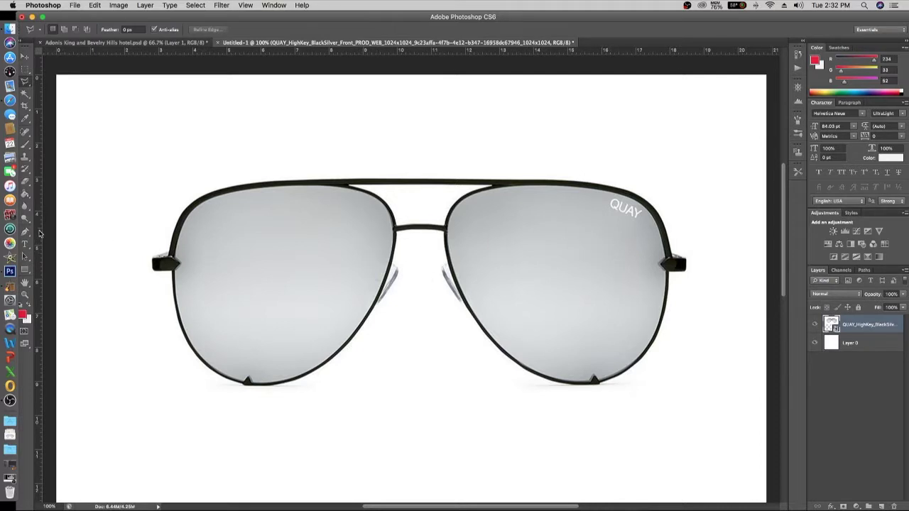
pyautogui.moveTo(39, 233); pyautogui.dragTo(422, 241)
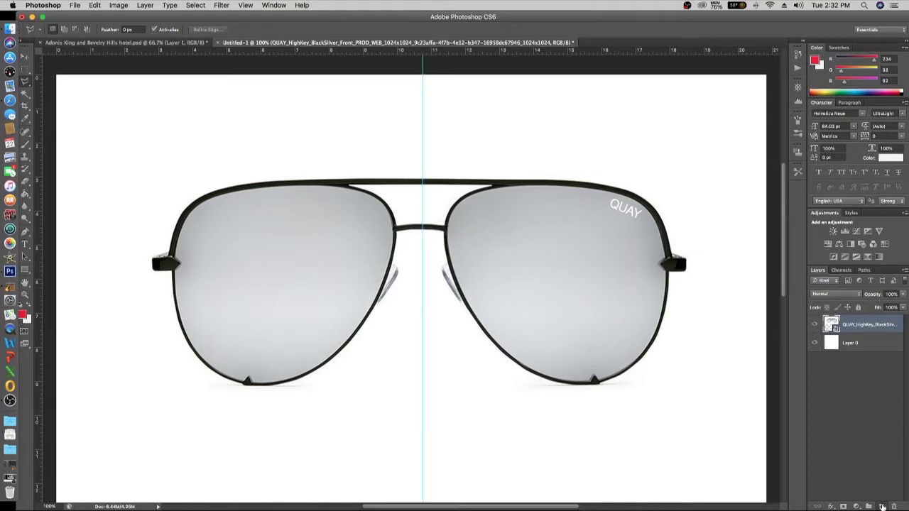
# Add an empty Layer 1 above the photo and zoom to 200% on the glasses
pyautogui.click(881, 506)
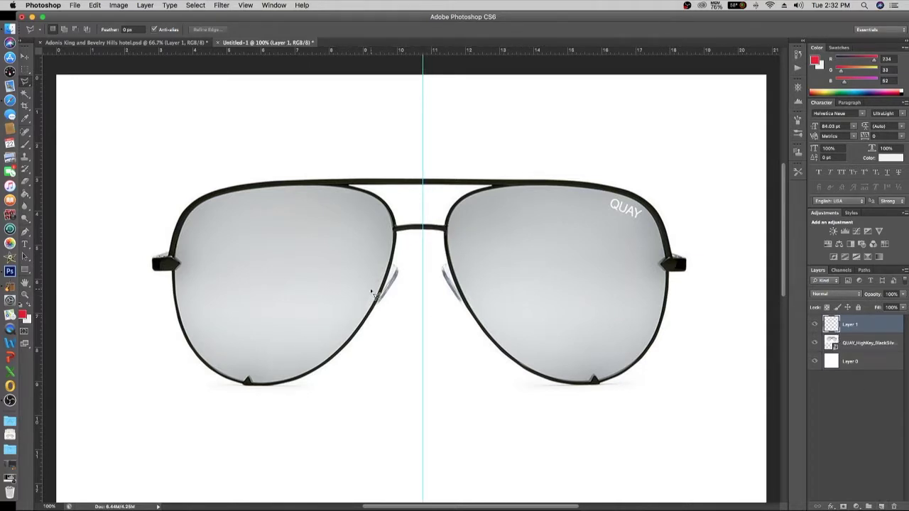
pyautogui.press('super+plus')
pyautogui.press('super+plus')
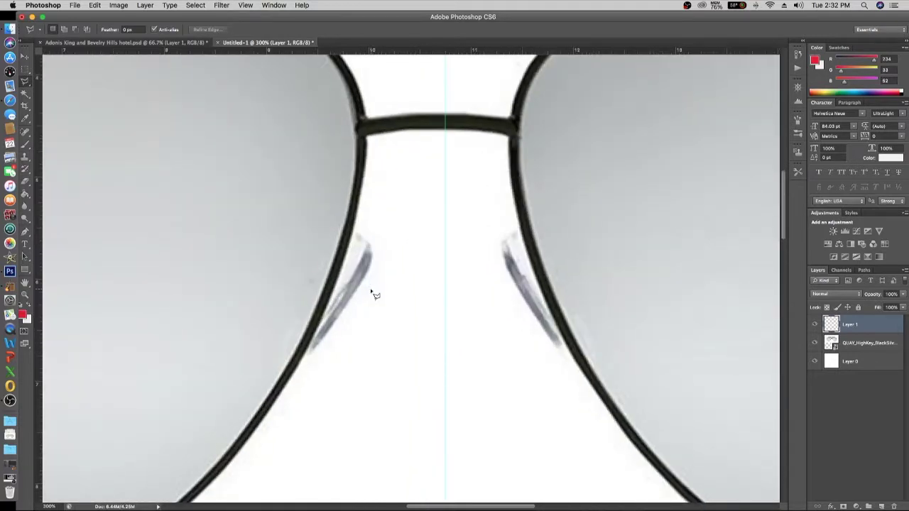
pyautogui.press('super+minus')
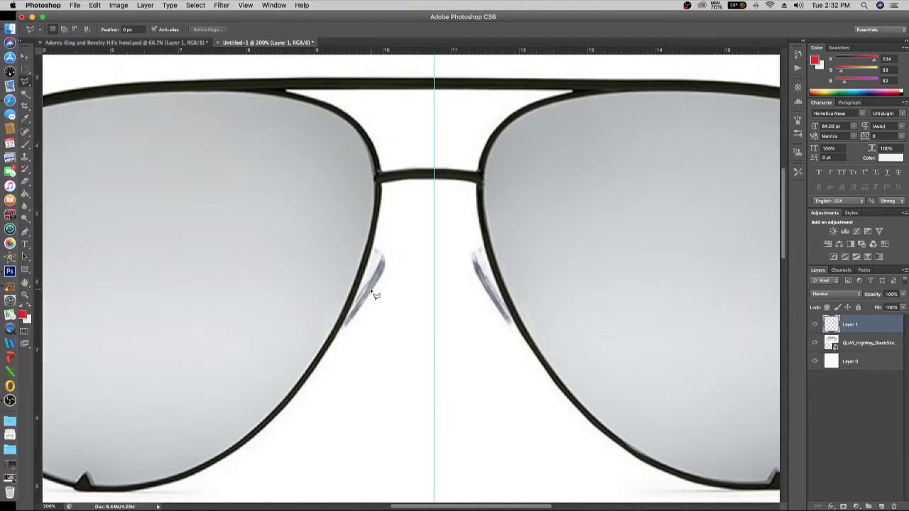
pyautogui.hscroll(-10, 383, 239)
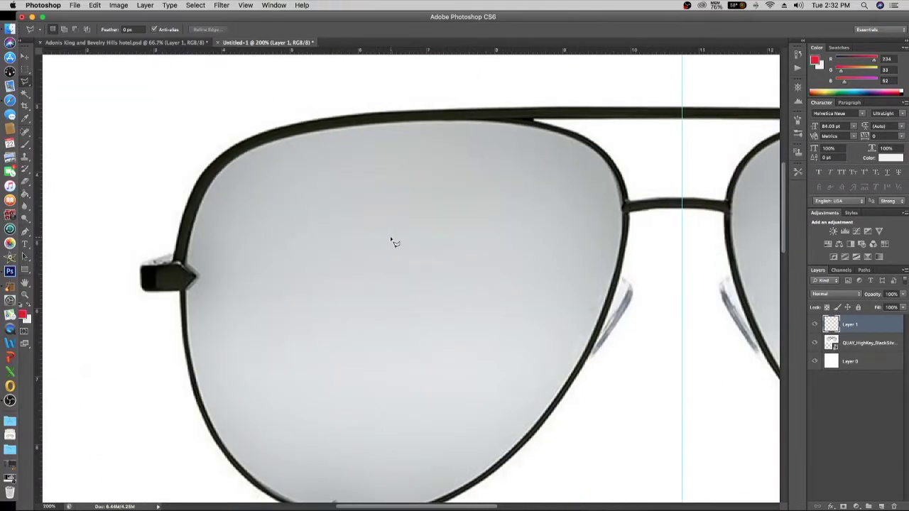
pyautogui.hscroll(2, 410, 243)
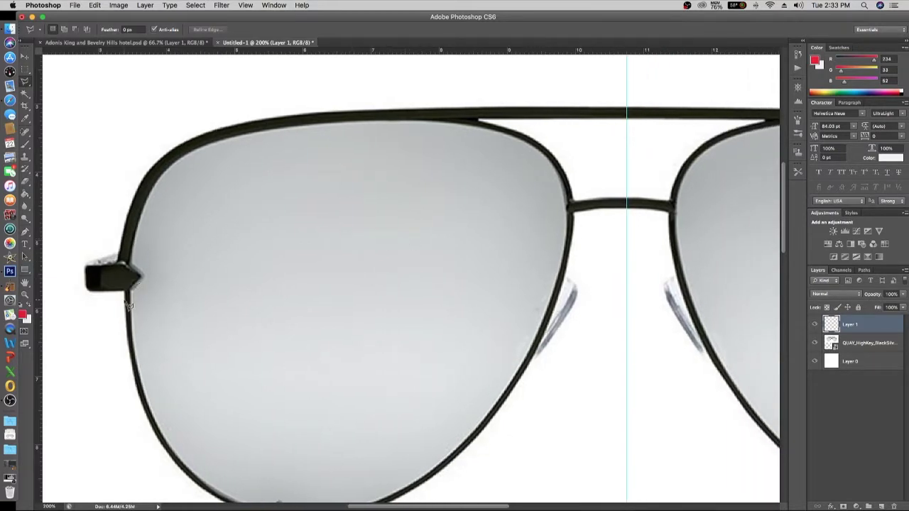
pyautogui.scroll(-3, 153, 280)
pyautogui.scroll(2, 153, 281)
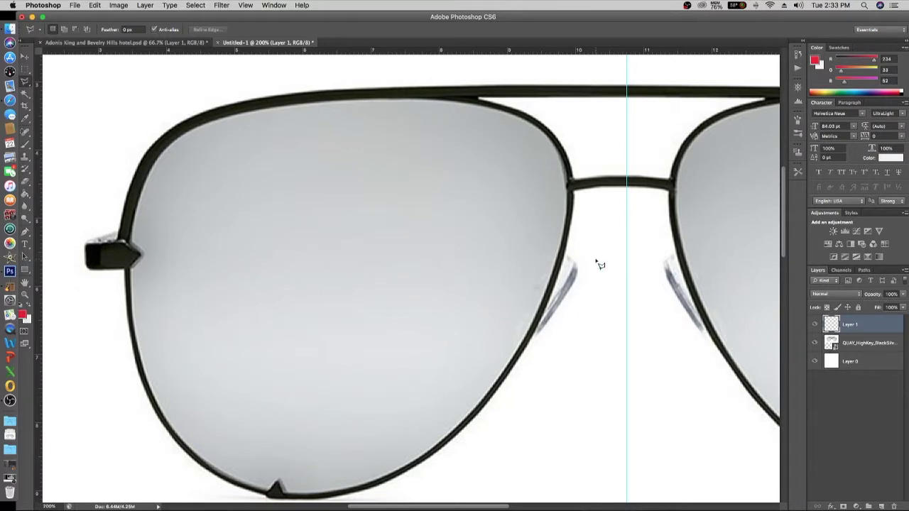
pyautogui.scroll(1, 600, 265)
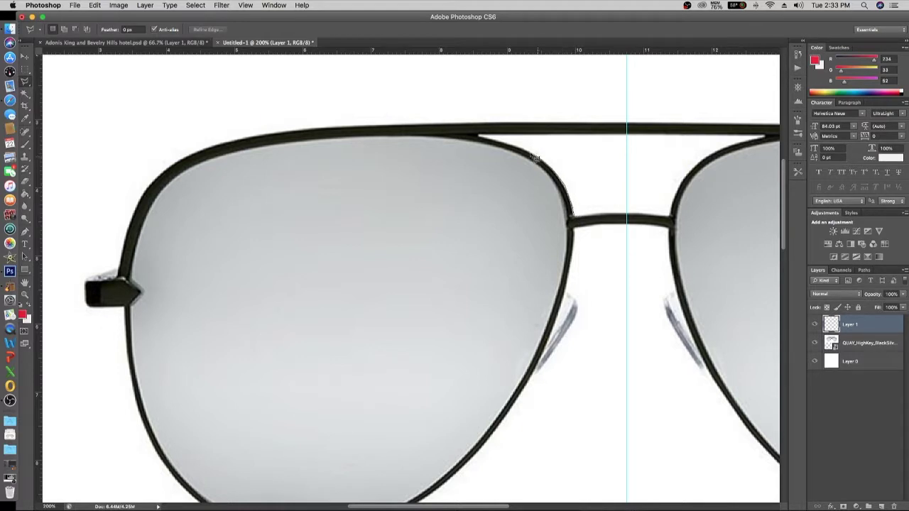
# Lasso the left frame's outer edge from the bridge, around the hinge and rim, back to the guide
pyautogui.click(478, 136)
pyautogui.click(434, 125)
pyautogui.click(117, 277)
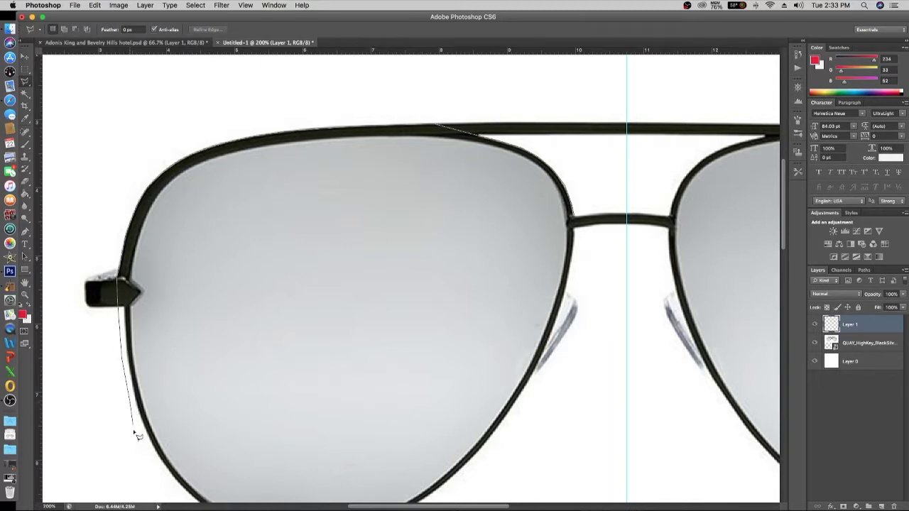
pyautogui.moveTo(154, 456); pyautogui.dragTo(185, 497)
pyautogui.moveTo(202, 462)
pyautogui.mouseDown()
pyautogui.moveTo(218, 434)
pyautogui.moveTo(204, 379)
pyautogui.moveTo(269, 406)
pyautogui.moveTo(357, 408)
pyautogui.moveTo(282, 406)
pyautogui.moveTo(355, 401)
pyautogui.moveTo(468, 349)
pyautogui.moveTo(454, 348)
pyautogui.moveTo(507, 292)
pyautogui.moveTo(530, 247)
pyautogui.moveTo(518, 263)
pyautogui.moveTo(540, 294)
pyautogui.mouseUp()
pyautogui.scroll(3, 523, 263)
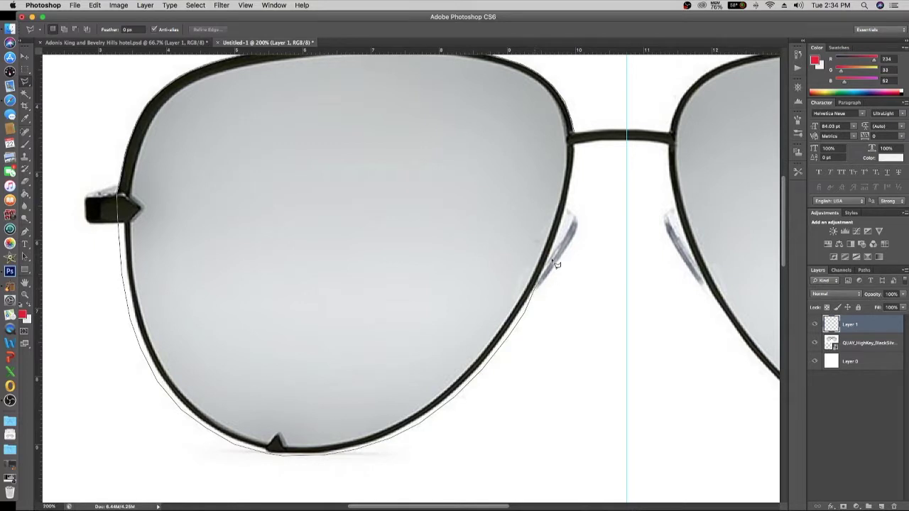
pyautogui.moveTo(554, 261); pyautogui.dragTo(579, 164)
pyautogui.moveTo(595, 143)
pyautogui.mouseDown()
pyautogui.moveTo(625, 142)
pyautogui.moveTo(624, 130)
pyautogui.moveTo(625, 146)
pyautogui.moveTo(623, 106)
pyautogui.moveTo(609, 107)
pyautogui.moveTo(624, 107)
pyautogui.moveTo(627, 132)
pyautogui.moveTo(579, 139)
pyautogui.mouseUp()
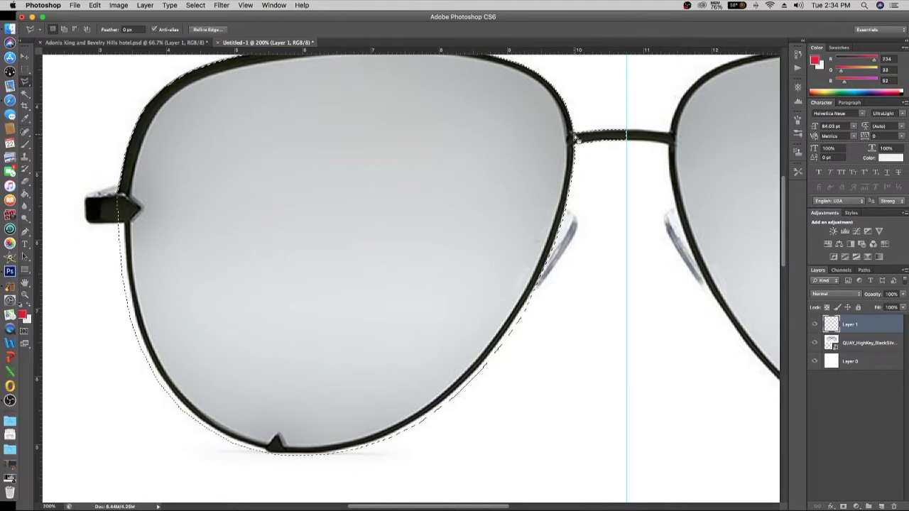
pyautogui.scroll(5, 579, 139)
pyautogui.scroll(-2, 578, 139)
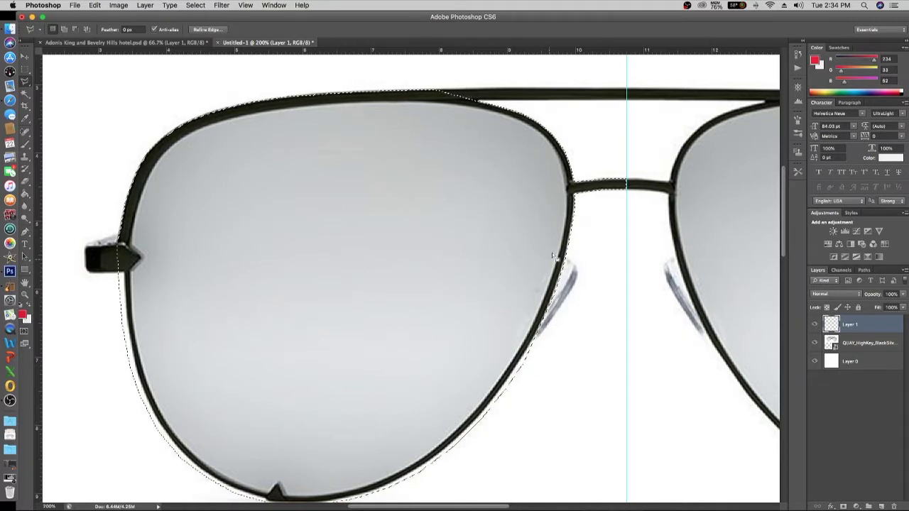
# Stroke the left-lens selection with a 2 px black (000000) centre line
pyautogui.rightClick(237, 239)
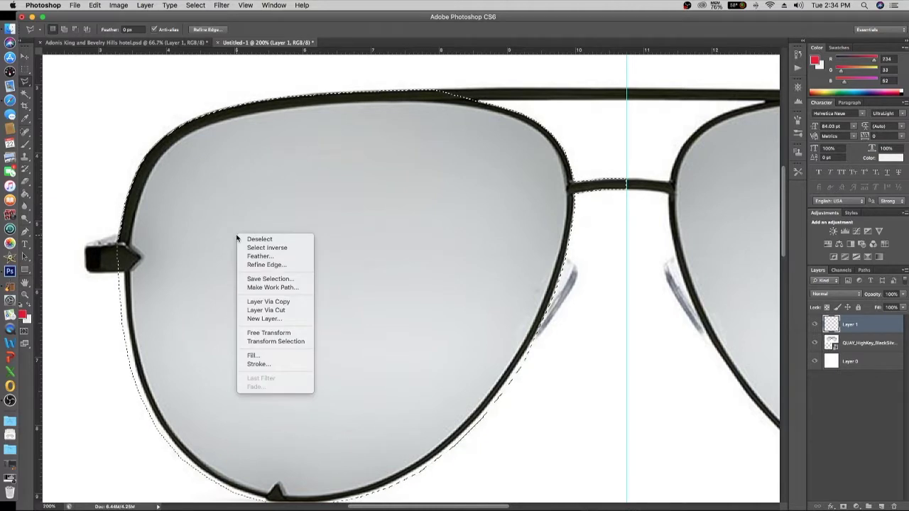
pyautogui.click(279, 365)
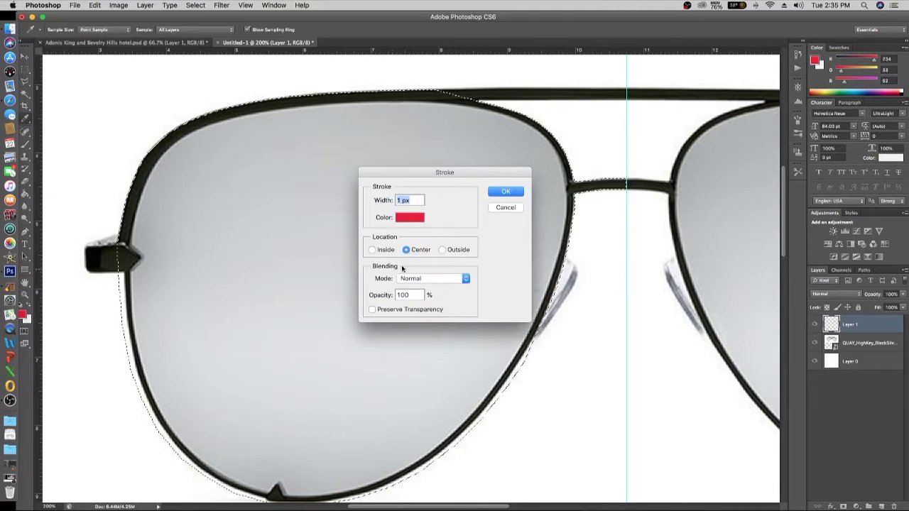
pyautogui.click(416, 220)
pyautogui.click(437, 291)
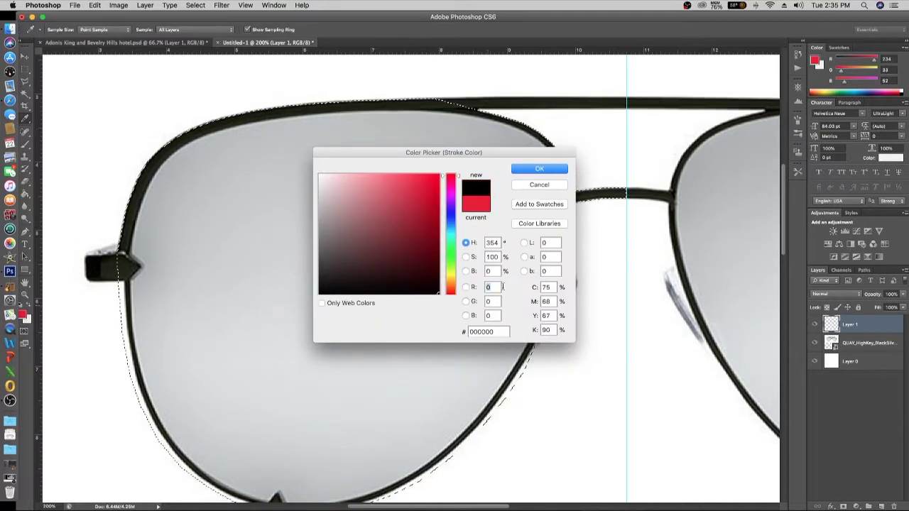
pyautogui.click(531, 170)
pyautogui.moveTo(418, 201); pyautogui.dragTo(366, 203)
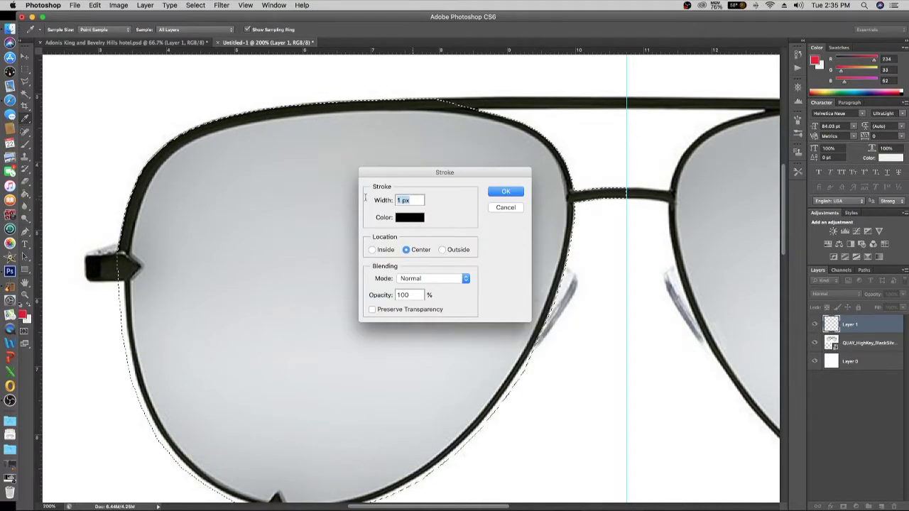
pyautogui.write('2')
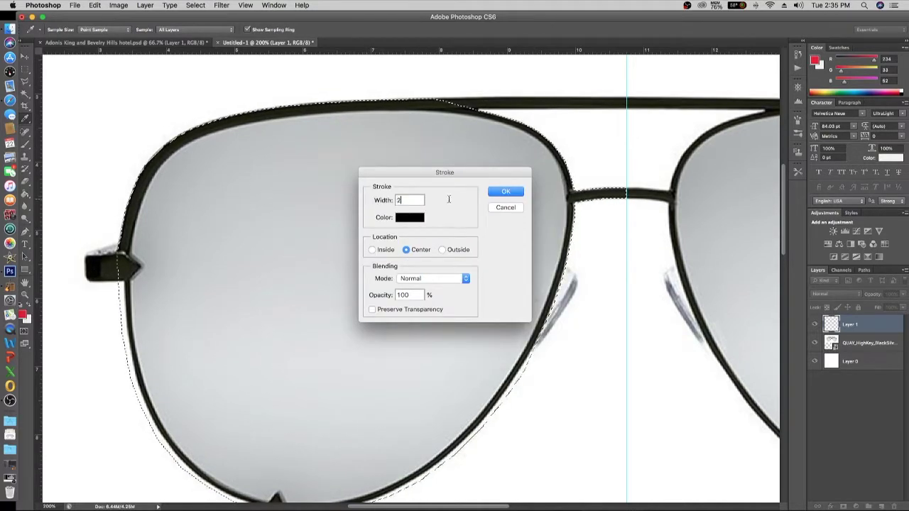
pyautogui.click(506, 192)
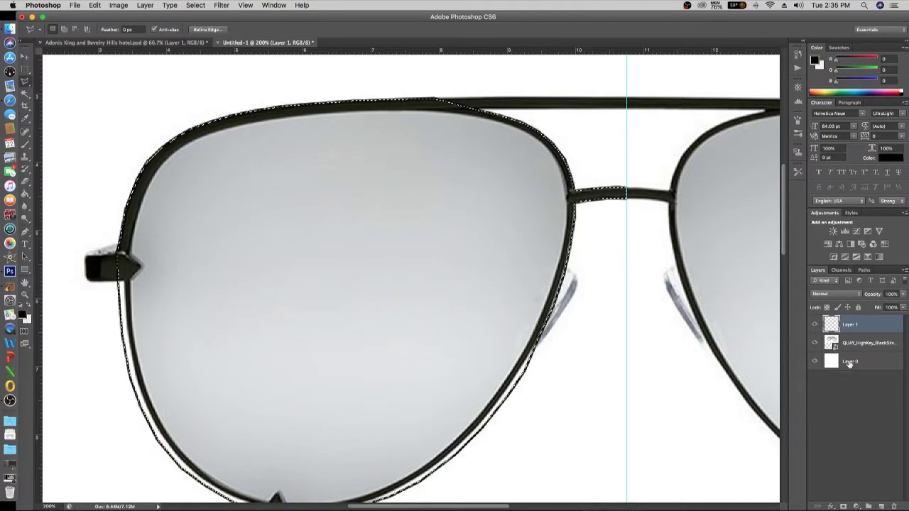
# Hide the sunglasses photo to check the outline, then show it again
pyautogui.click(814, 343)
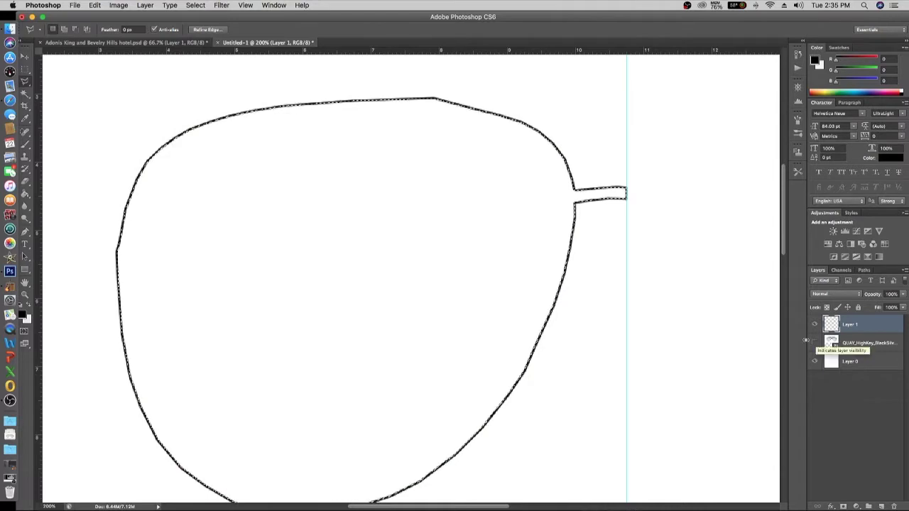
pyautogui.scroll(-2, 659, 319)
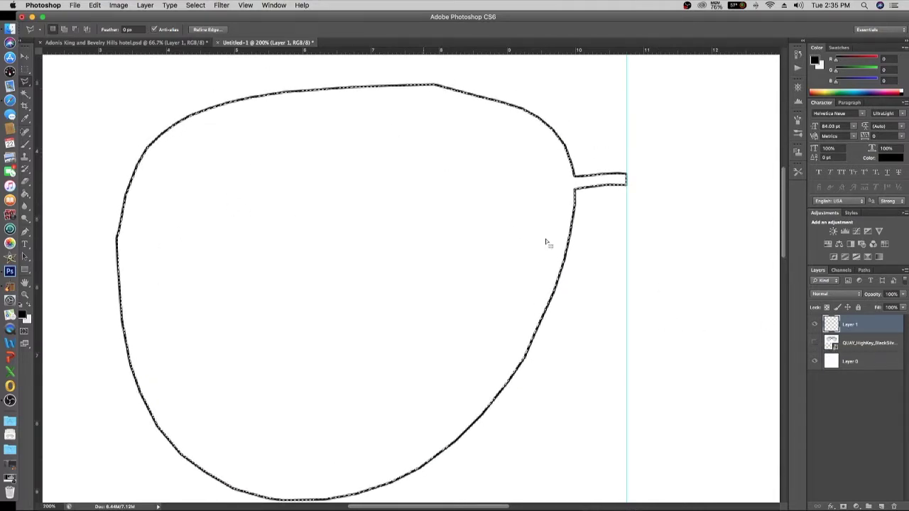
pyautogui.scroll(-5, 453, 248)
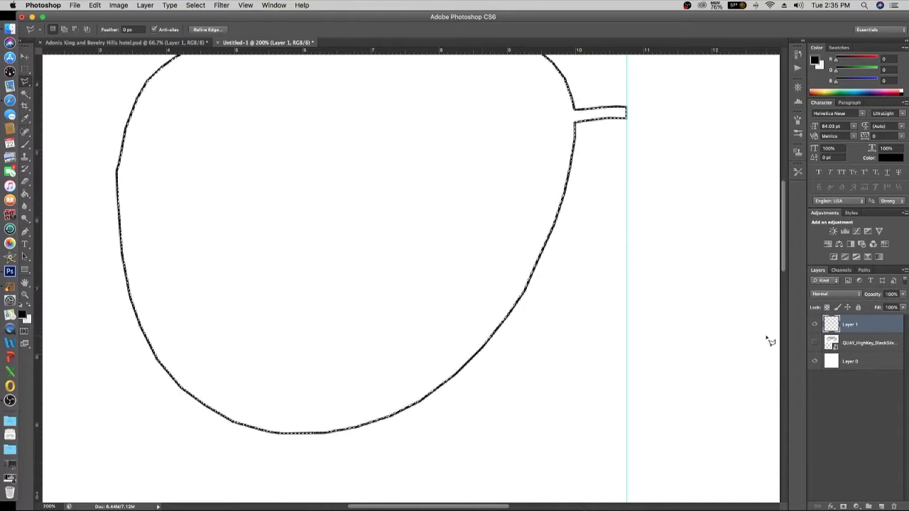
pyautogui.click(814, 342)
pyautogui.scroll(4, 595, 276)
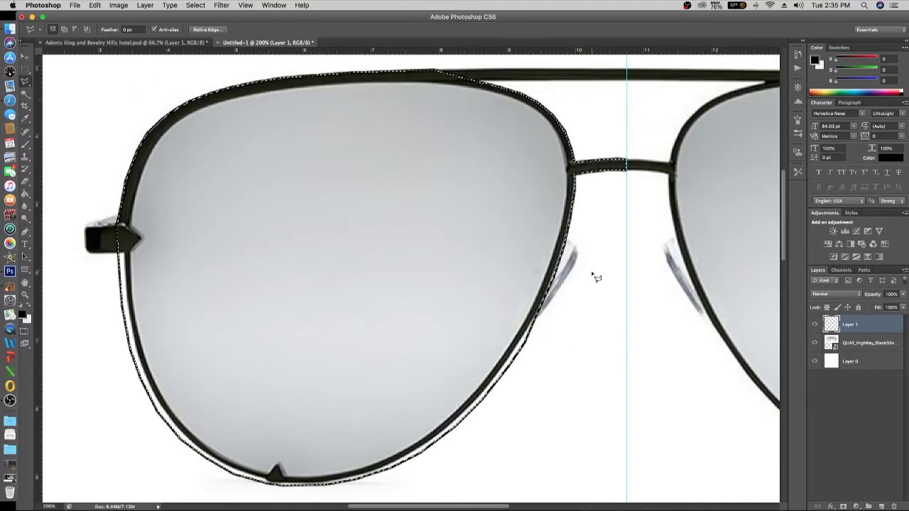
# Add Layer 2, rename Layer 1 to 'Frame Outline', and make Layer 2 active
pyautogui.click(881, 506)
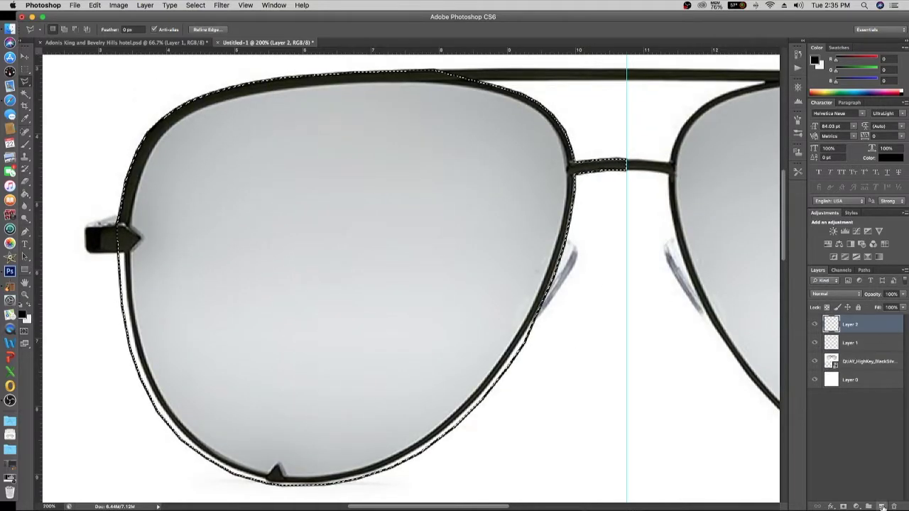
pyautogui.doubleClick(851, 343)
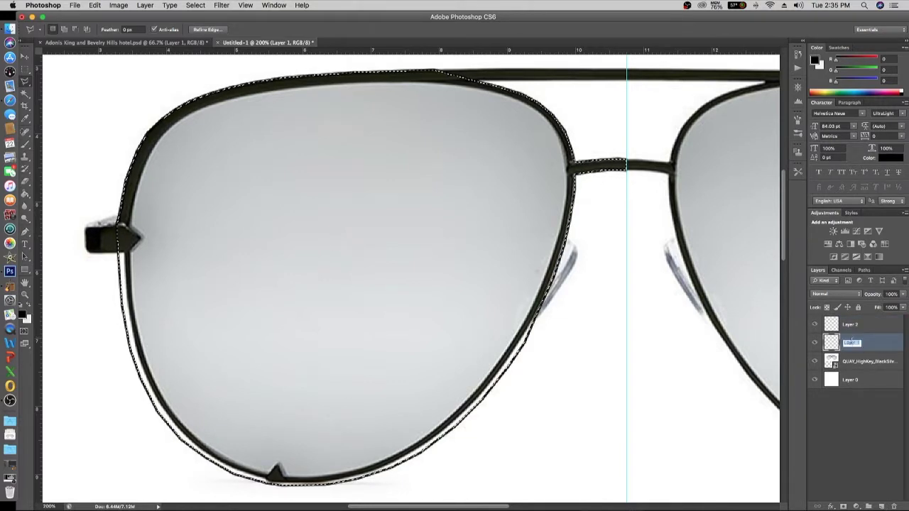
pyautogui.write('Frame')
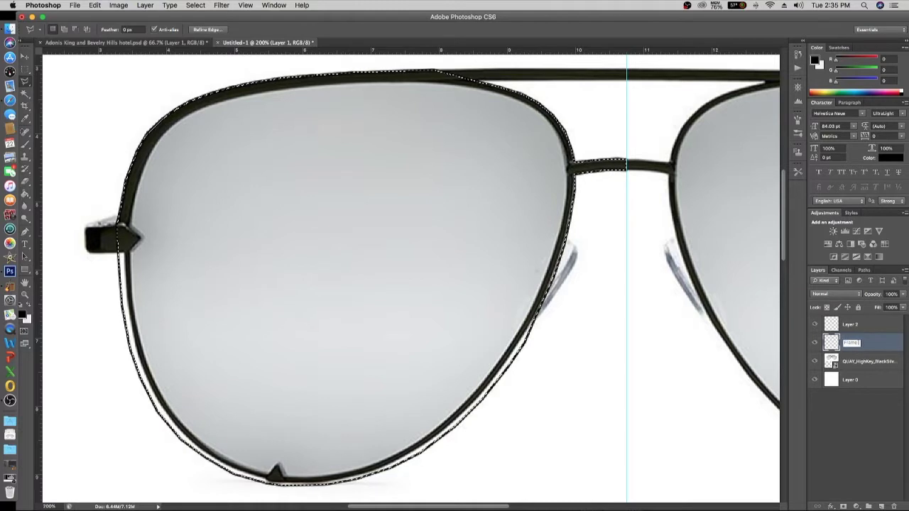
pyautogui.write(' Outline')
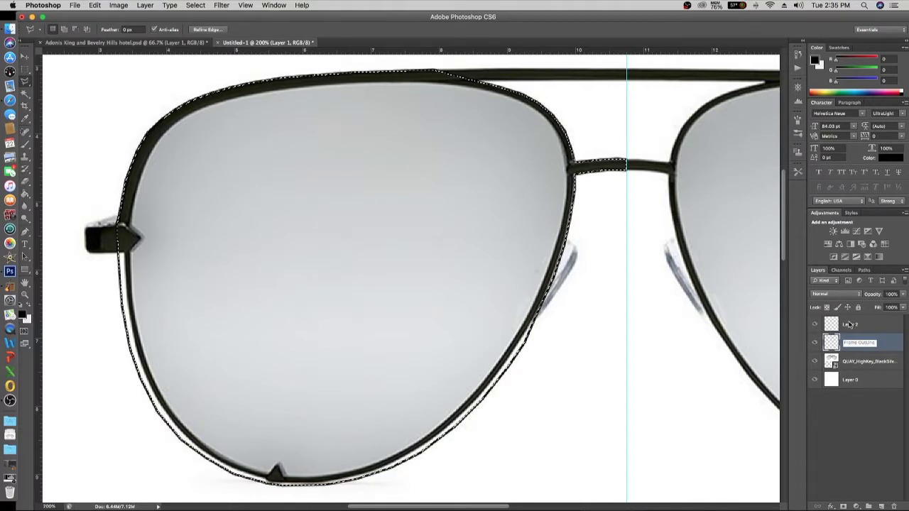
pyautogui.press('Return')
pyautogui.click(851, 324)
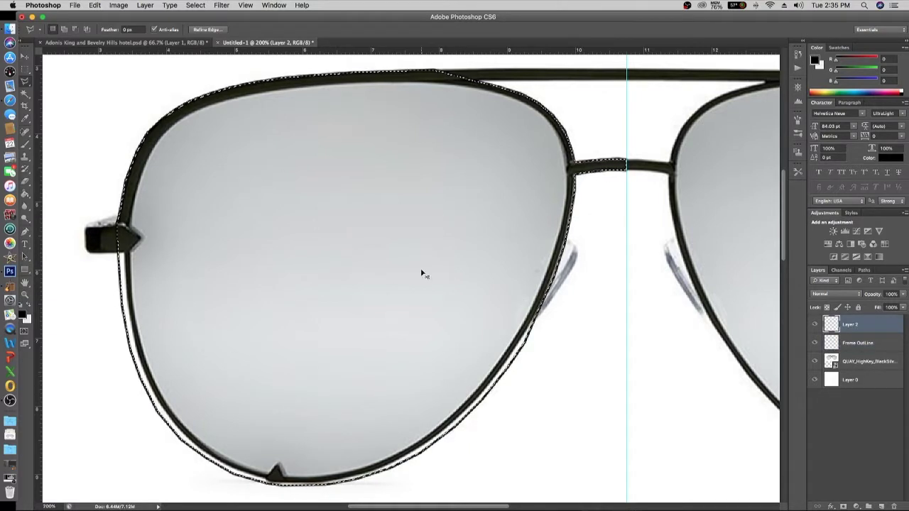
# Zoom in to 300% and clear the previous selection
pyautogui.press('super+equal')
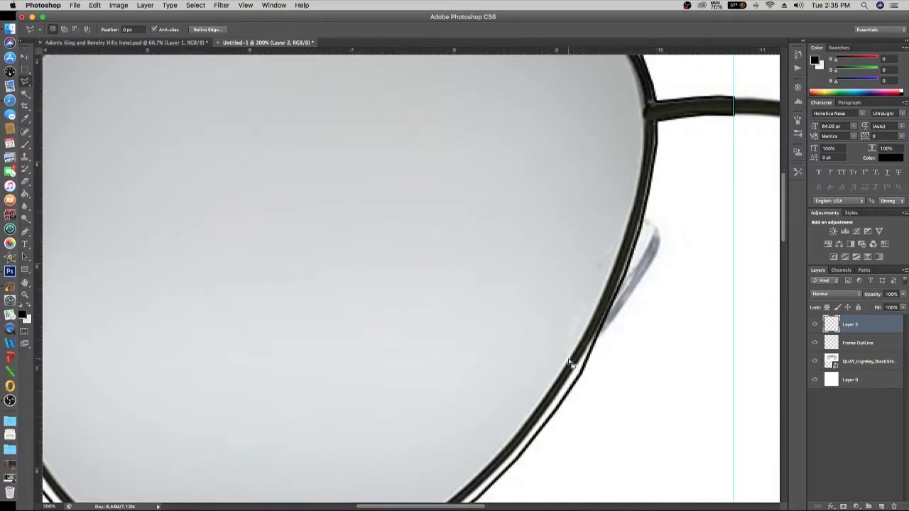
pyautogui.click(604, 301)
pyautogui.scroll(3, 647, 122)
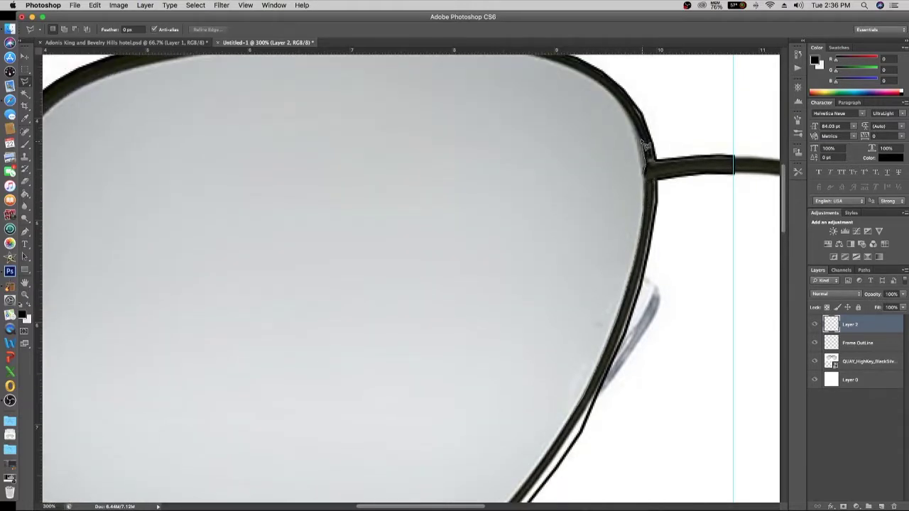
pyautogui.scroll(3, 643, 149)
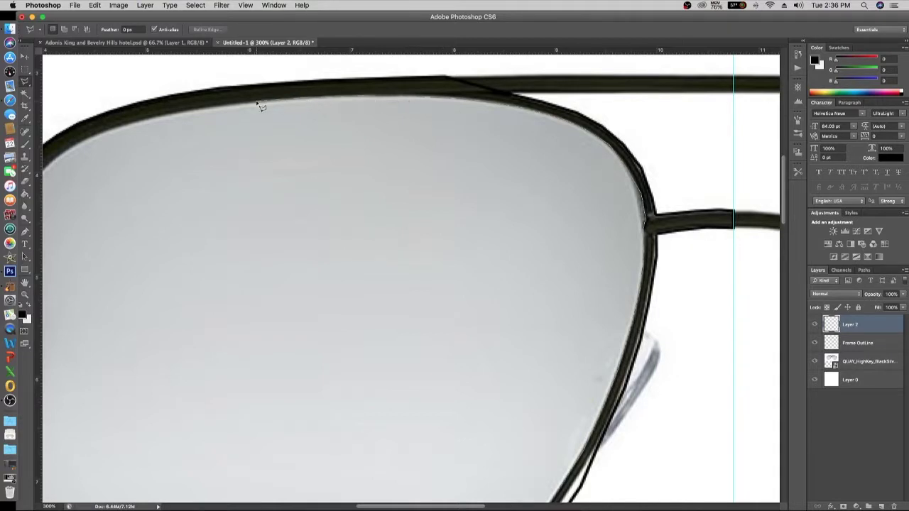
pyautogui.hscroll(-5, 271, 107)
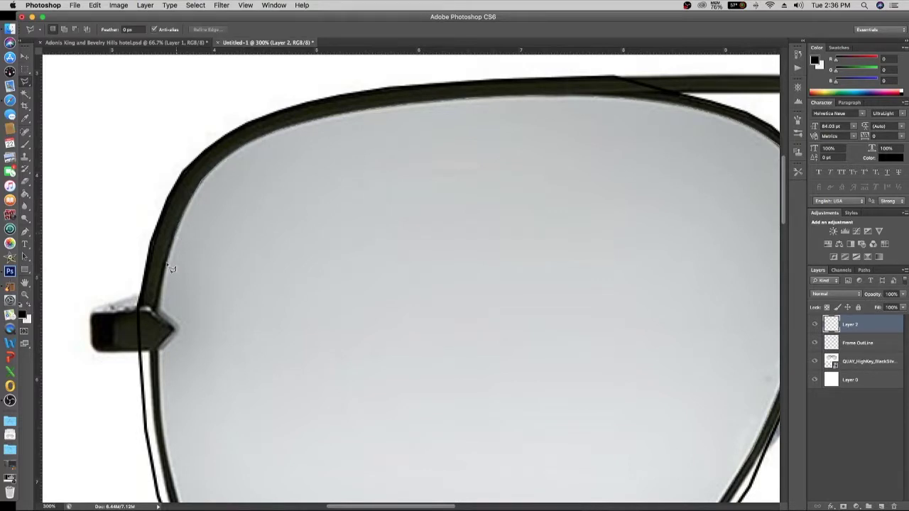
# Lasso a closed selection along the inner edge of the left lens frame
pyautogui.click(159, 312)
pyautogui.scroll(-3, 164, 391)
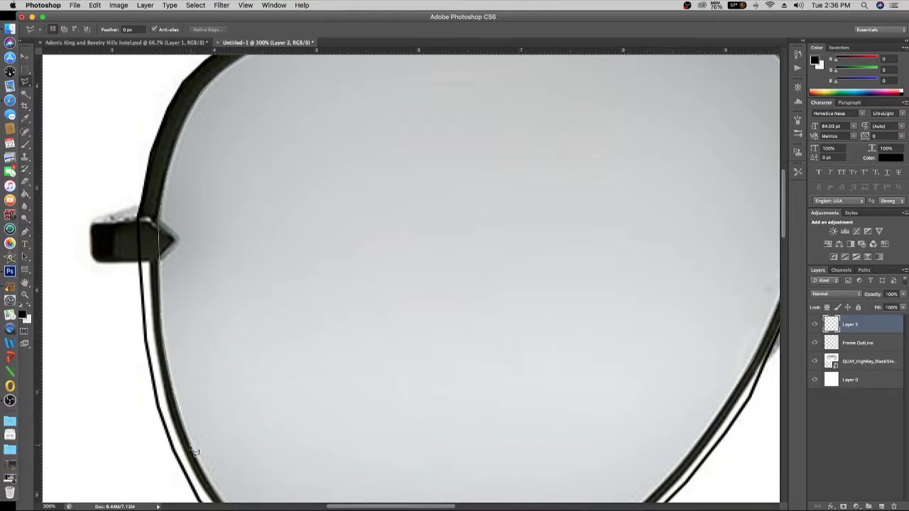
pyautogui.scroll(-4, 196, 448)
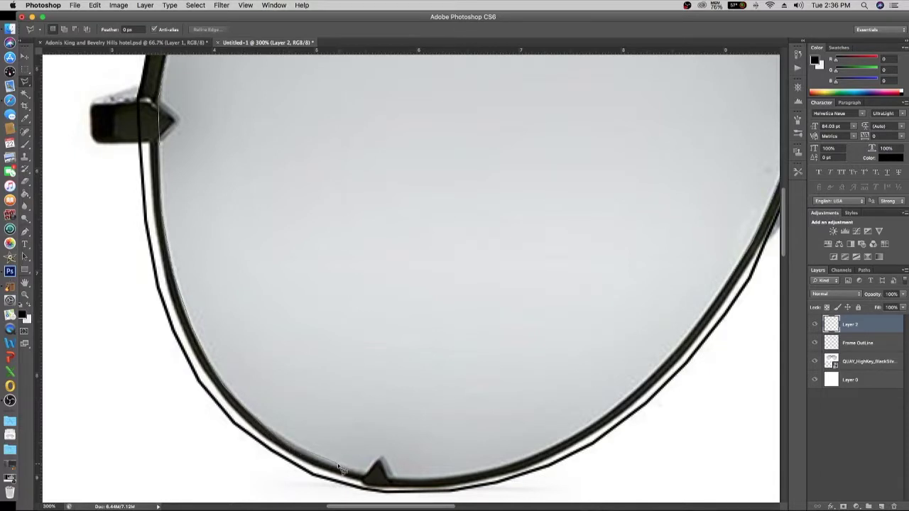
pyautogui.click(382, 481)
pyautogui.click(514, 459)
pyautogui.click(627, 400)
pyautogui.click(665, 362)
pyautogui.scroll(2, 700, 321)
pyautogui.hscroll(5, 660, 334)
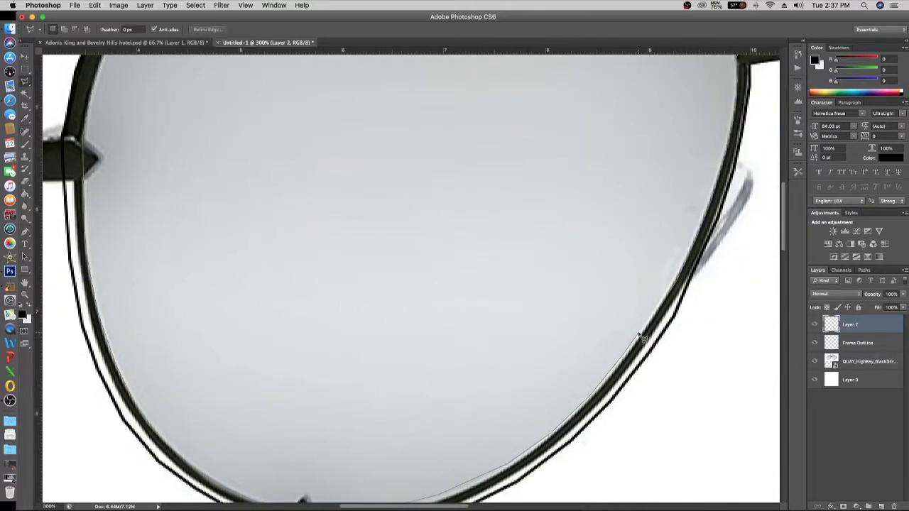
pyautogui.click(641, 336)
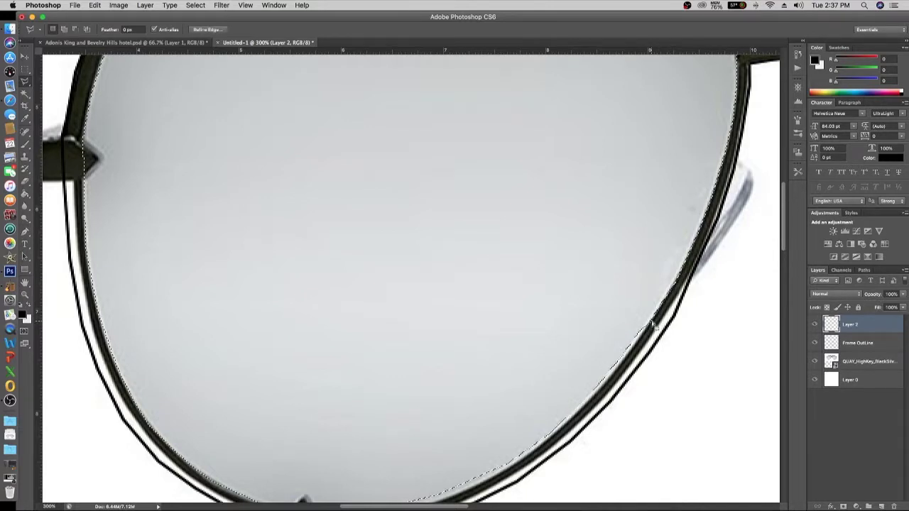
pyautogui.scroll(5, 619, 304)
pyautogui.press('Return')
pyautogui.scroll(2, 619, 310)
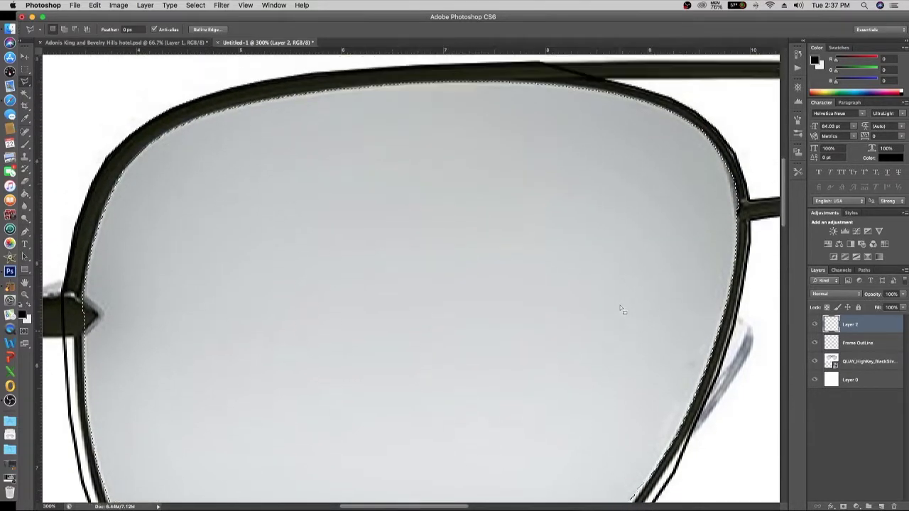
# Stroke the inner-rim selection with a 2 px black centre line
pyautogui.rightClick(466, 215)
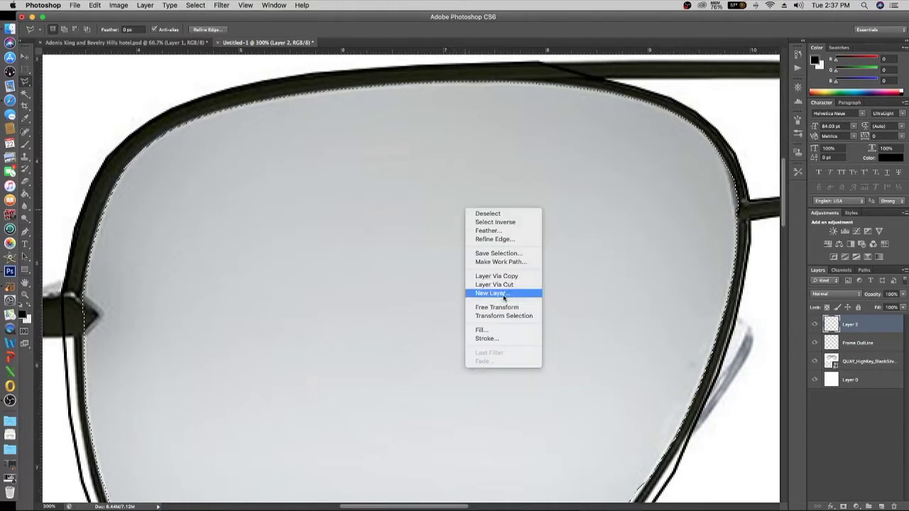
pyautogui.click(489, 234)
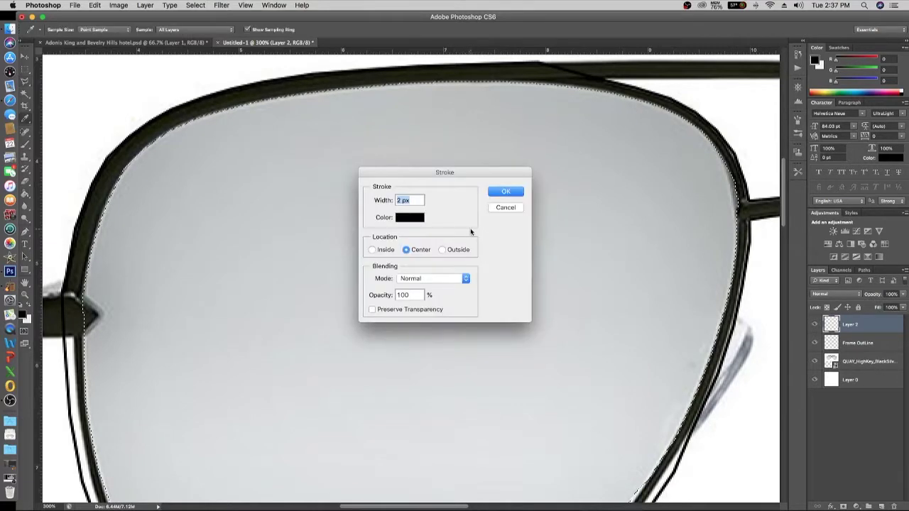
pyautogui.click(508, 192)
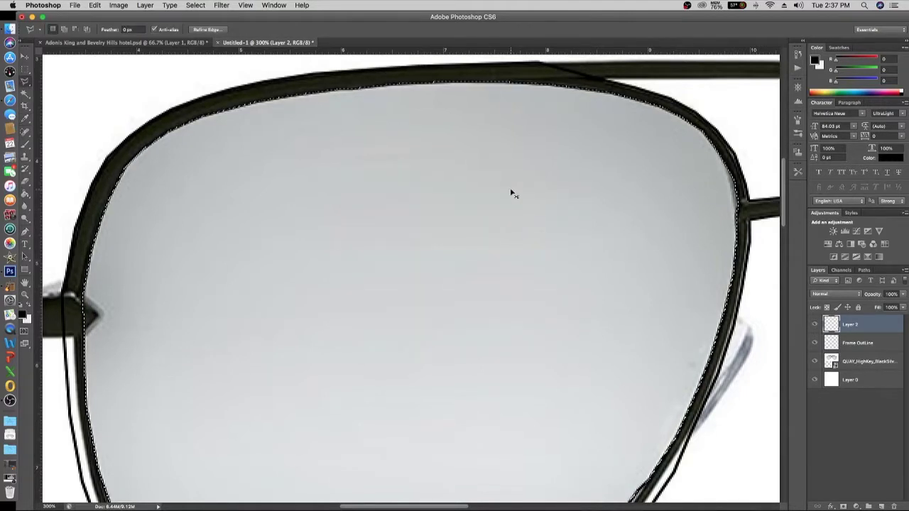
# Hide the sunglasses photo, deselect, and toggle Layer 2 to compare the double-line outline
pyautogui.press('super+minus')
pyautogui.scroll(-2, 511, 193)
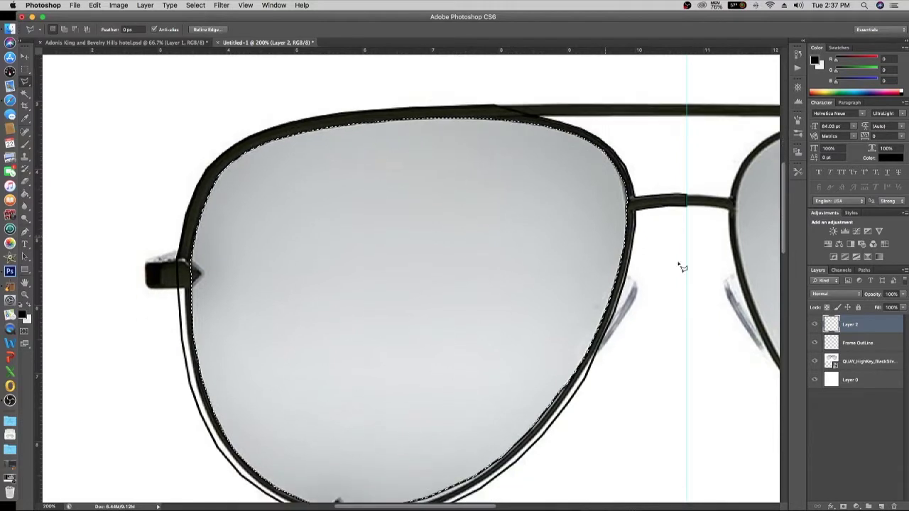
pyautogui.click(815, 362)
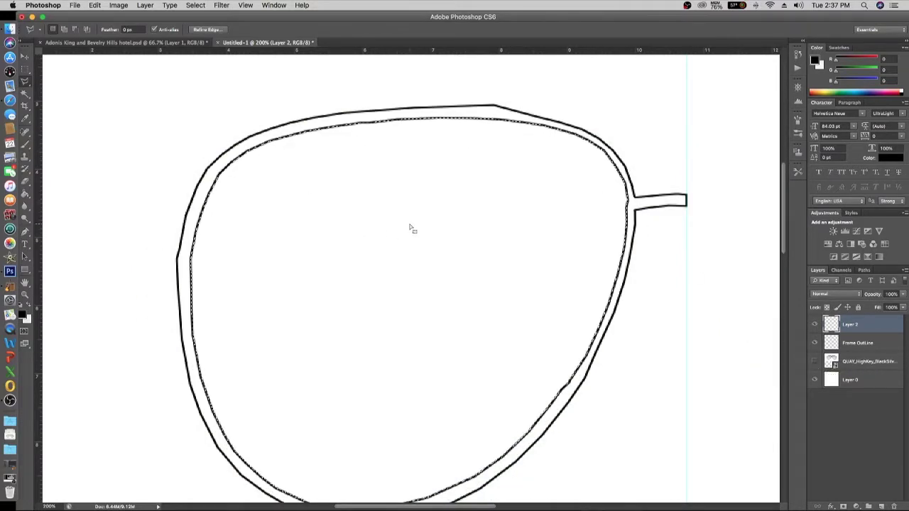
pyautogui.press('super+minus')
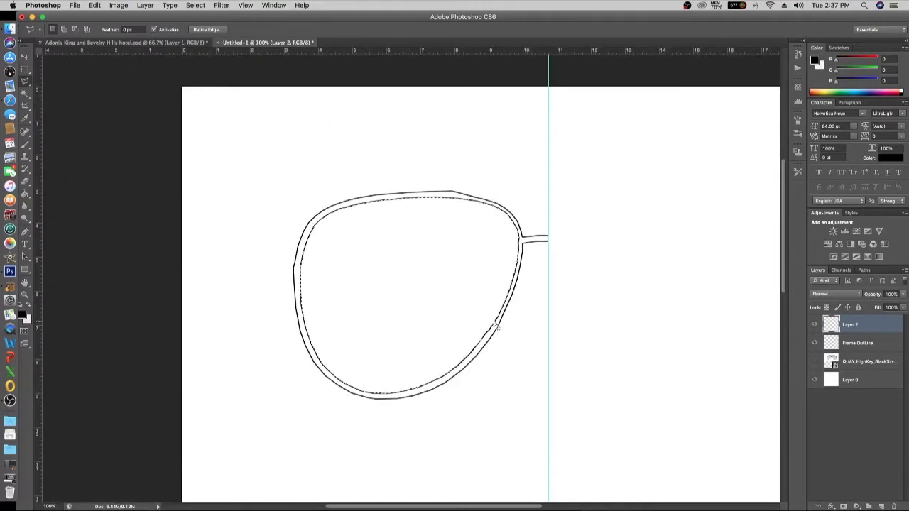
pyautogui.press('super+d')
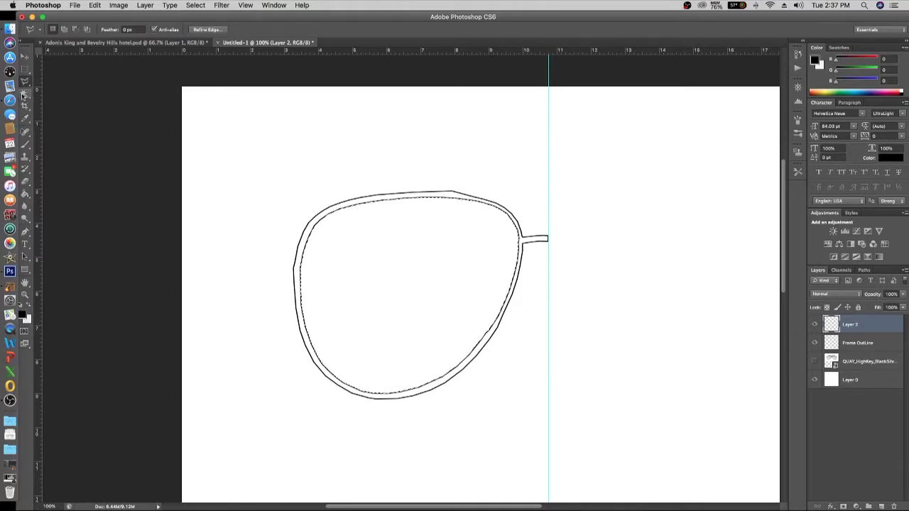
pyautogui.click(25, 93)
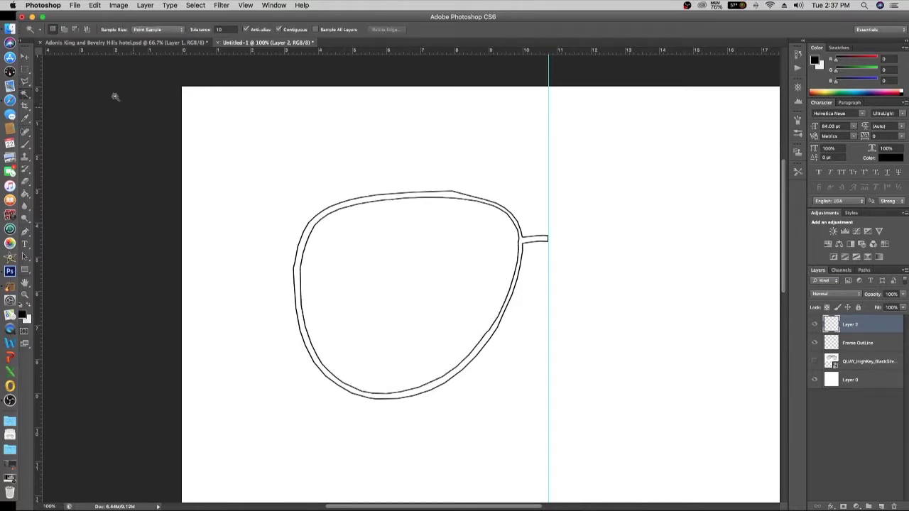
pyautogui.click(27, 57)
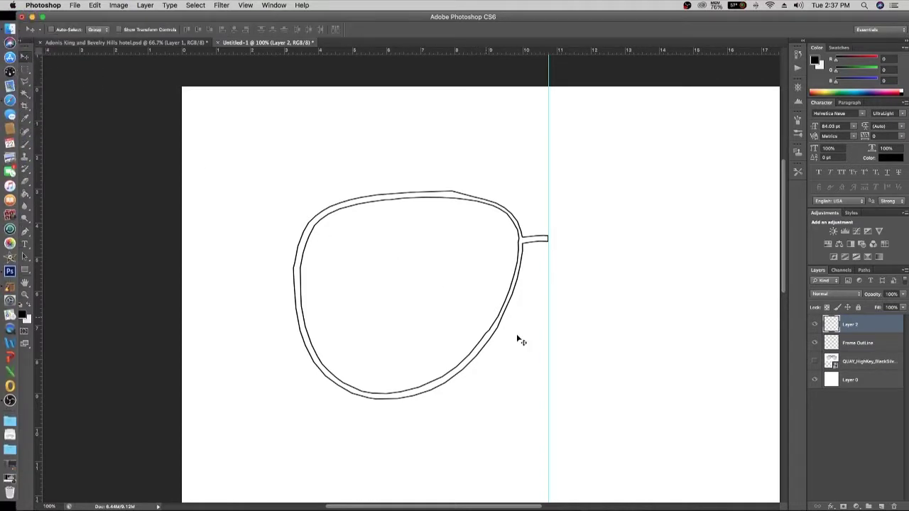
pyautogui.click(818, 324)
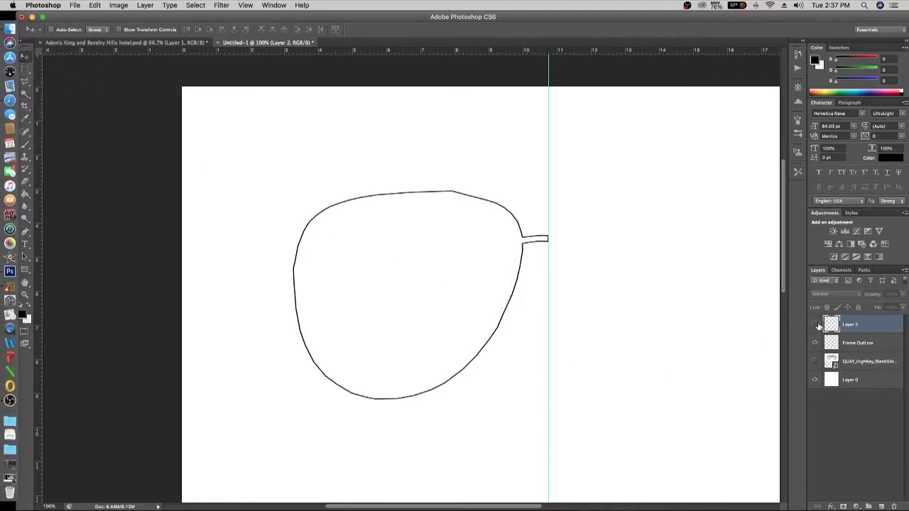
pyautogui.click(817, 325)
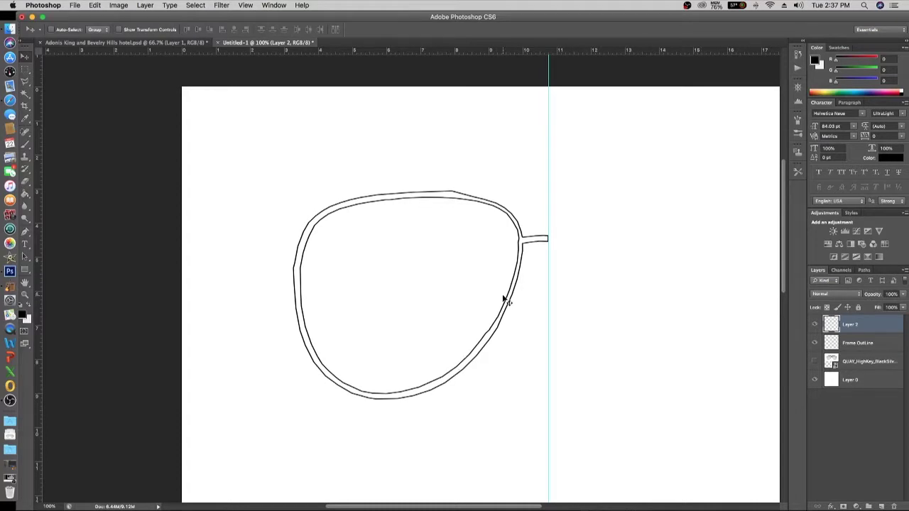
# Liquify Layer 2 at 100% preview with a smaller brush, warping the outline's right and top-right edges inward
pyautogui.click(228, 3)
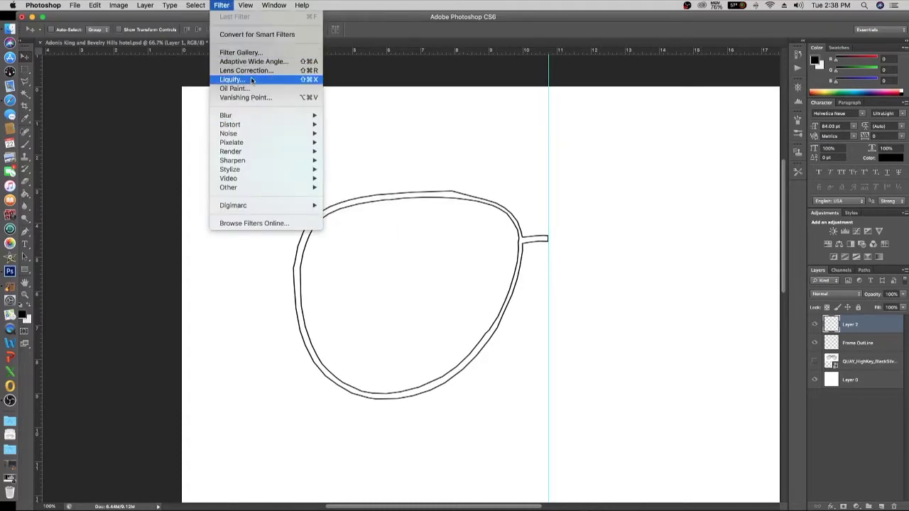
pyautogui.click(250, 80)
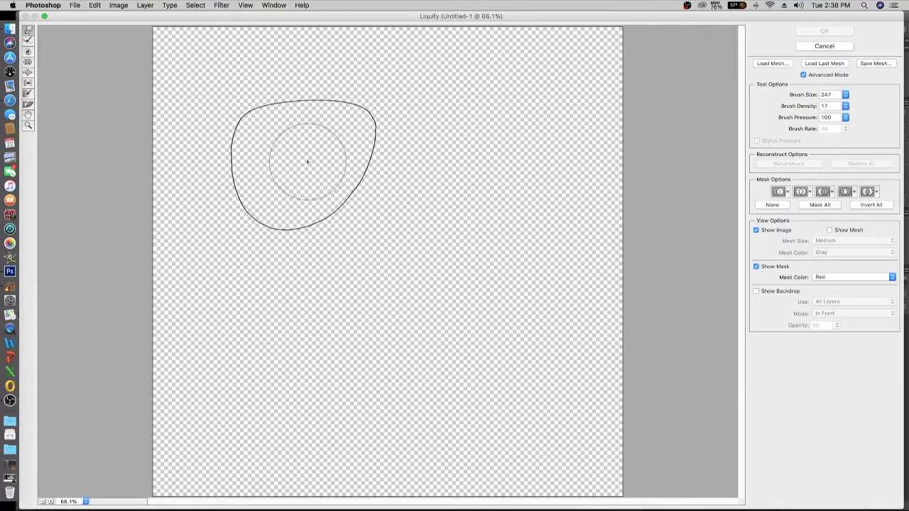
pyautogui.click(51, 501)
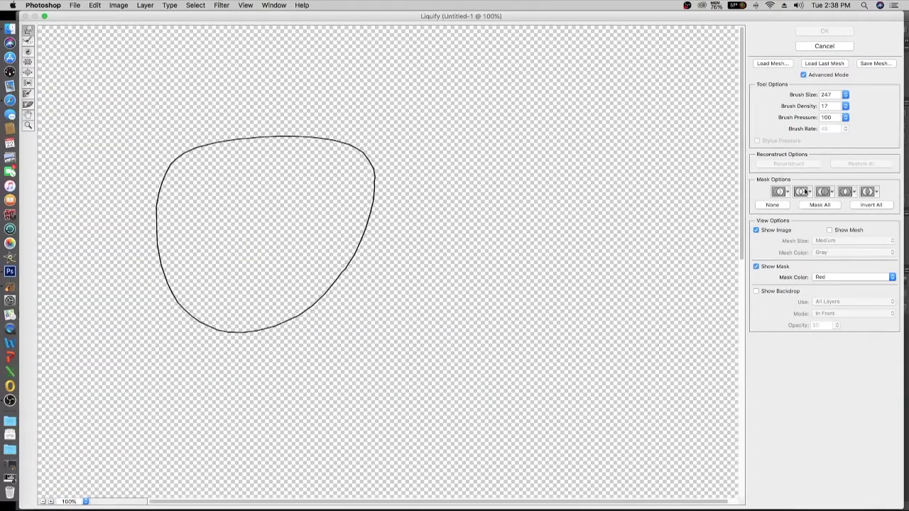
pyautogui.moveTo(810, 98); pyautogui.dragTo(803, 96)
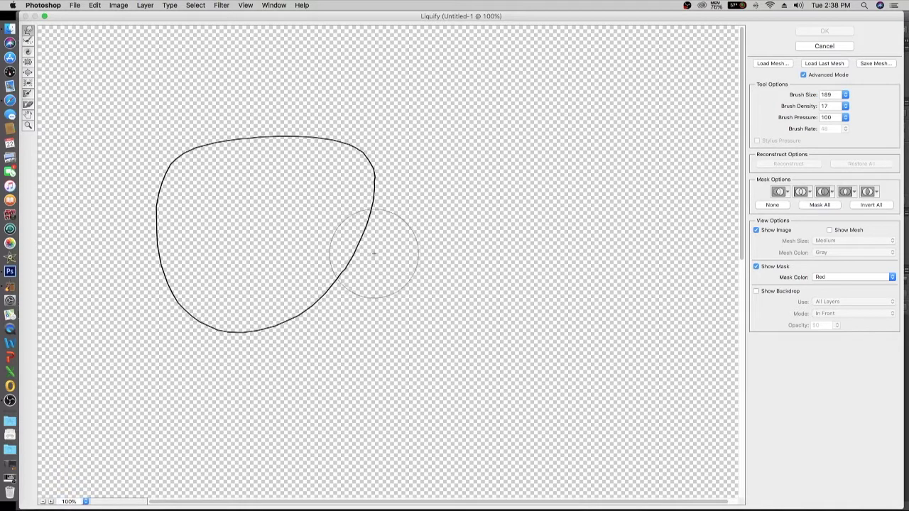
pyautogui.moveTo(376, 256); pyautogui.dragTo(333, 272)
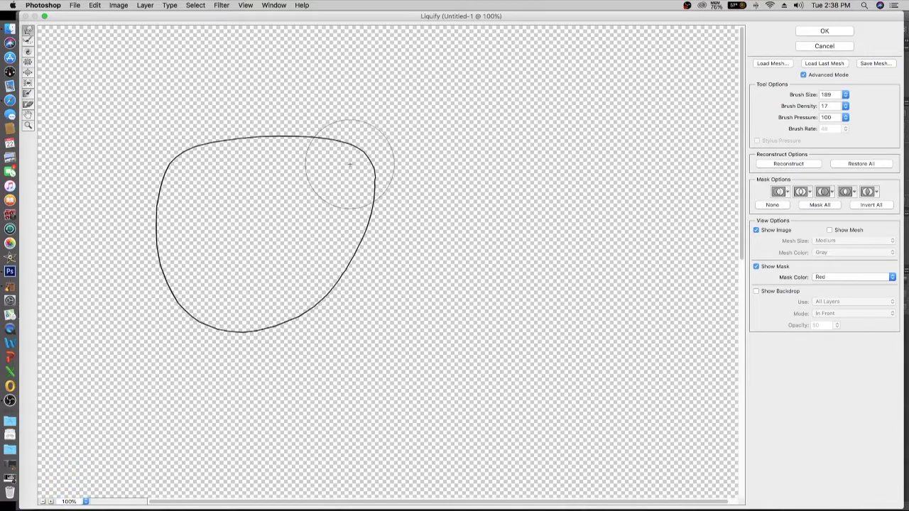
pyautogui.moveTo(350, 164); pyautogui.dragTo(355, 175)
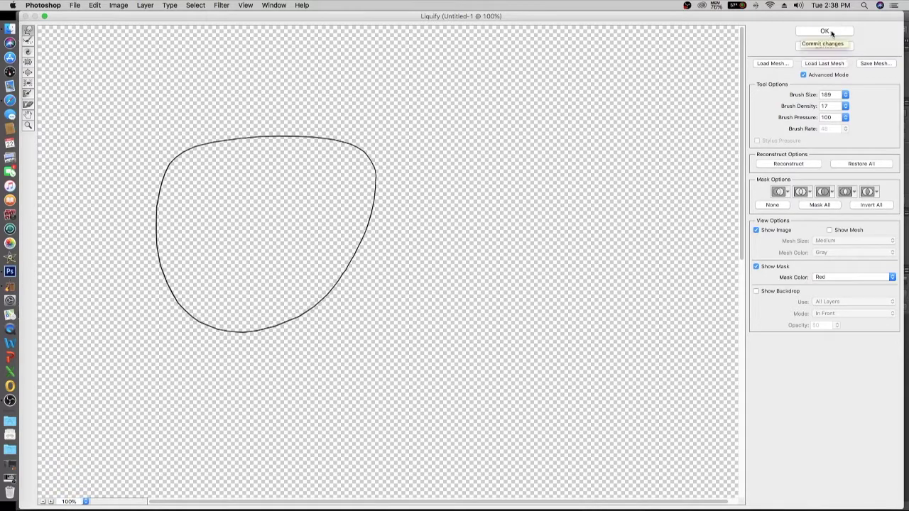
pyautogui.click(828, 33)
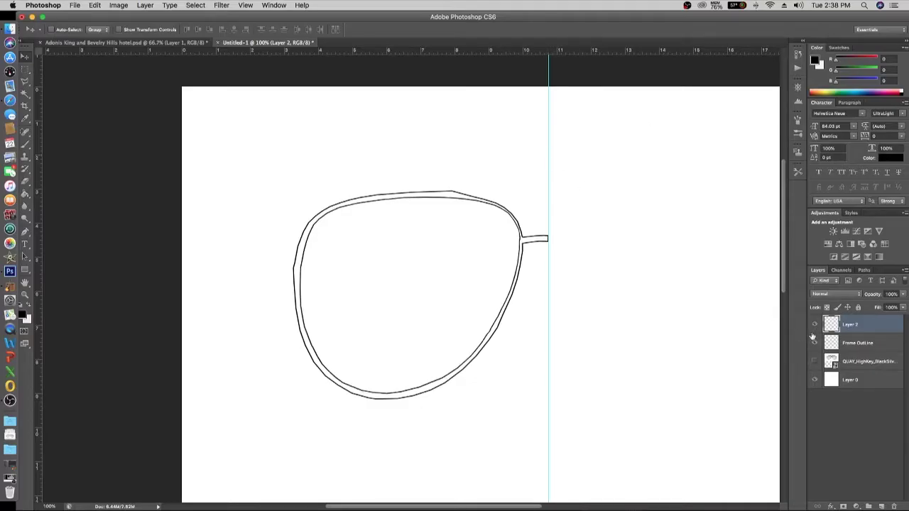
# Liquify the Frame OutLine layer, warping its lower-right curve inward, then reselect Layer 2
pyautogui.click(854, 342)
pyautogui.click(220, 5)
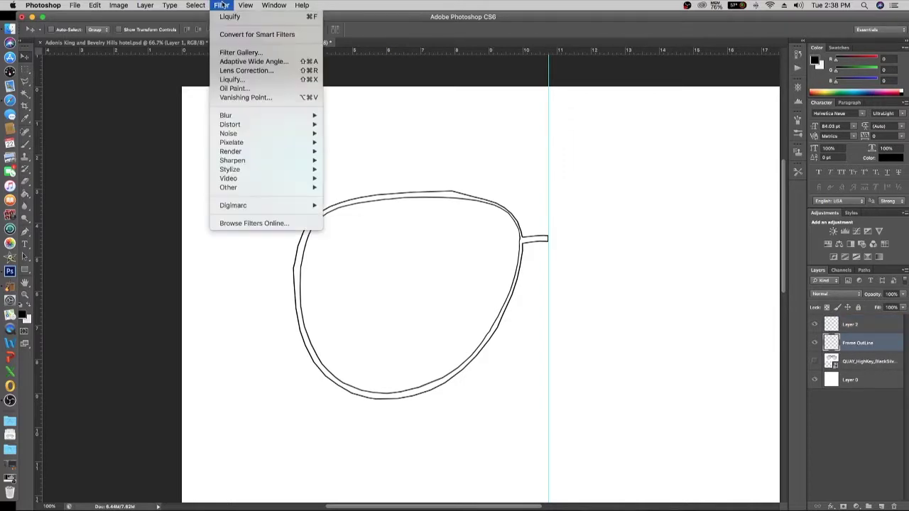
pyautogui.click(237, 81)
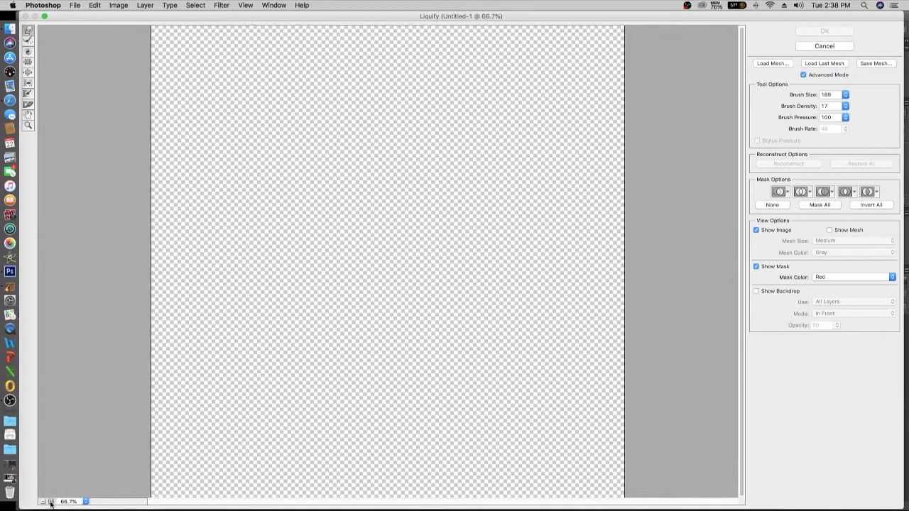
pyautogui.click(51, 504)
pyautogui.click(51, 504)
pyautogui.click(51, 504)
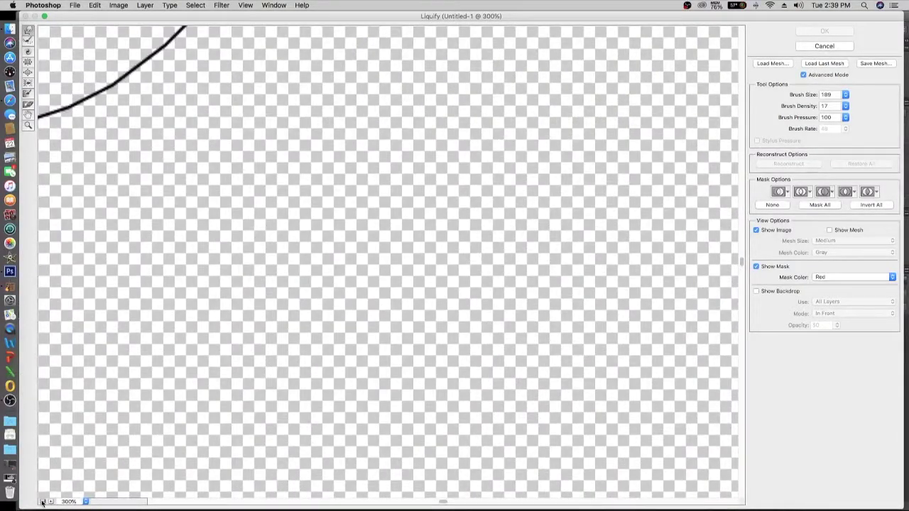
pyautogui.click(42, 502)
pyautogui.click(43, 502)
pyautogui.scroll(3, 327, 270)
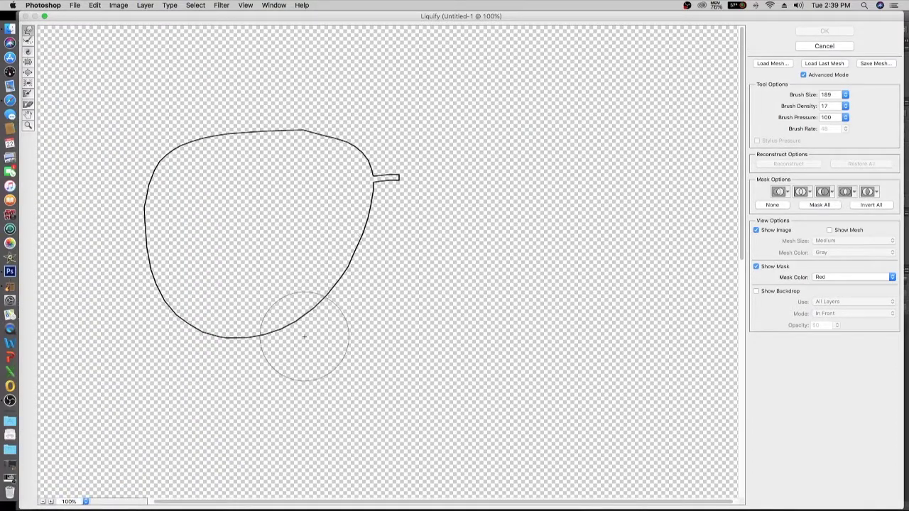
pyautogui.moveTo(303, 336)
pyautogui.mouseDown()
pyautogui.moveTo(309, 274)
pyautogui.moveTo(332, 240)
pyautogui.mouseUp()
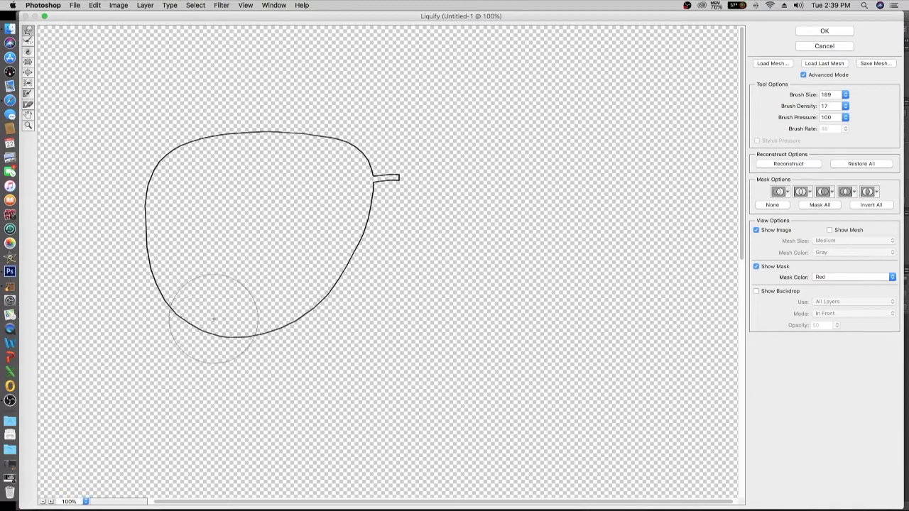
pyautogui.click(822, 31)
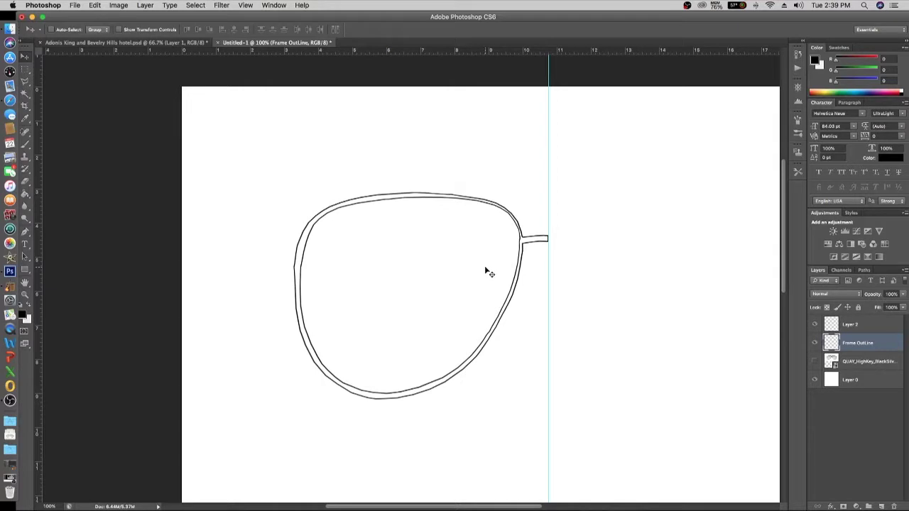
pyautogui.click(853, 326)
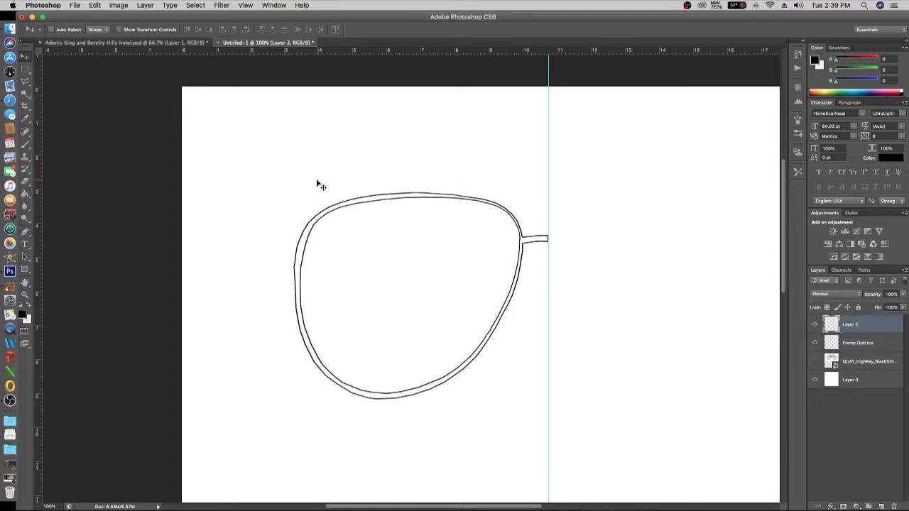
# Free Transform Layer 2's inner outline down to about 98% and nudge it slightly downward
pyautogui.click(94, 5)
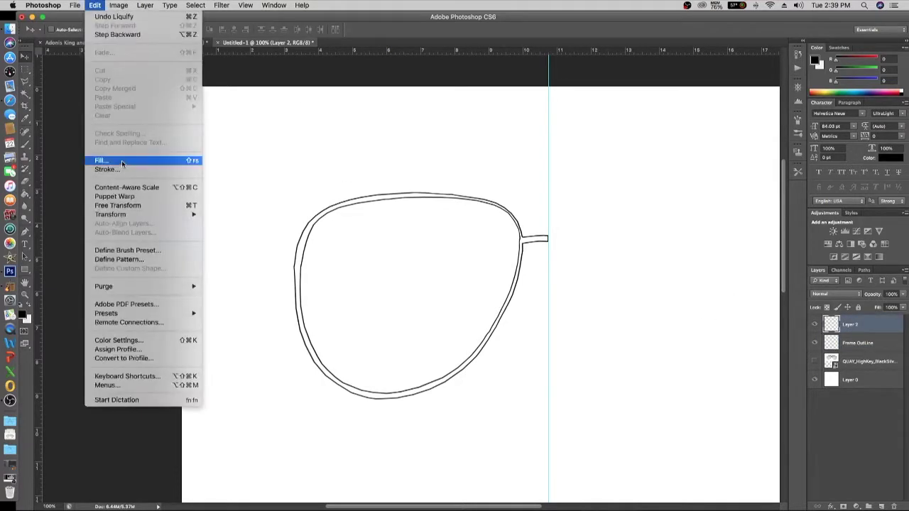
pyautogui.click(124, 207)
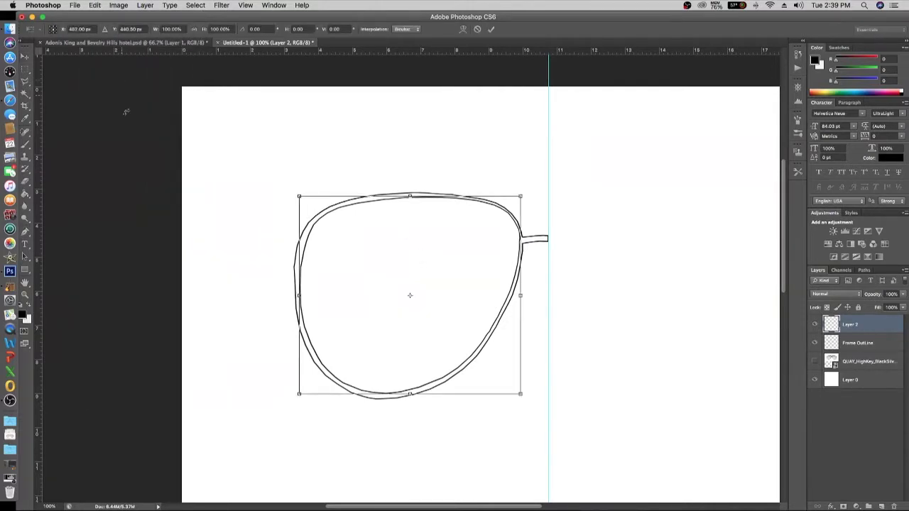
pyautogui.click(96, 5)
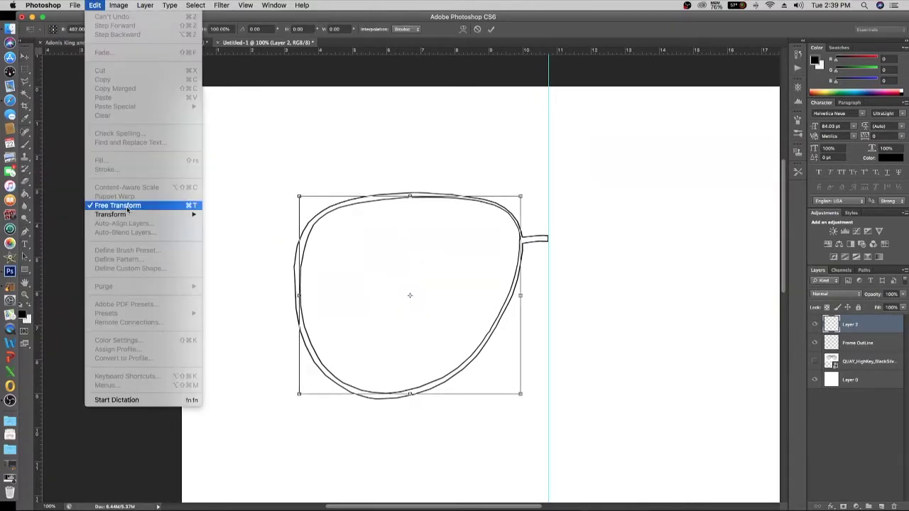
pyautogui.click(521, 395)
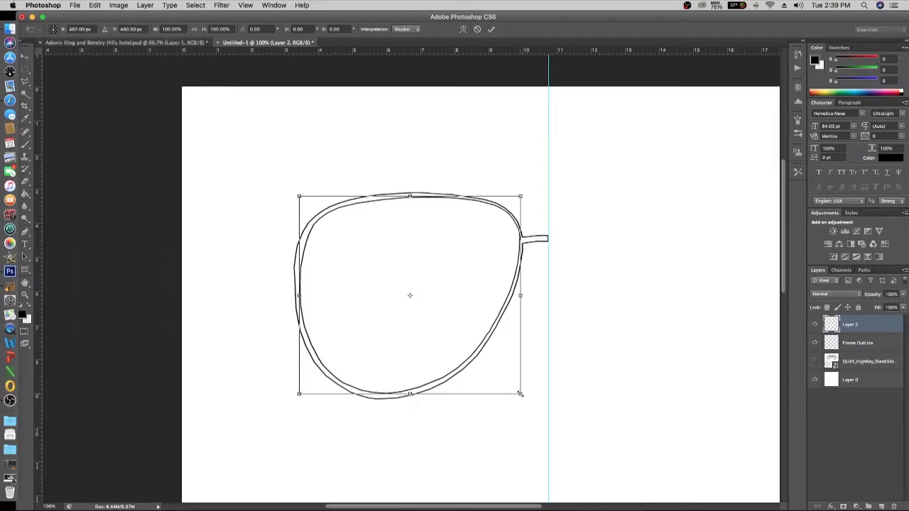
pyautogui.moveTo(520, 394); pyautogui.dragTo(517, 388)
pyautogui.moveTo(353, 237); pyautogui.dragTo(351, 236)
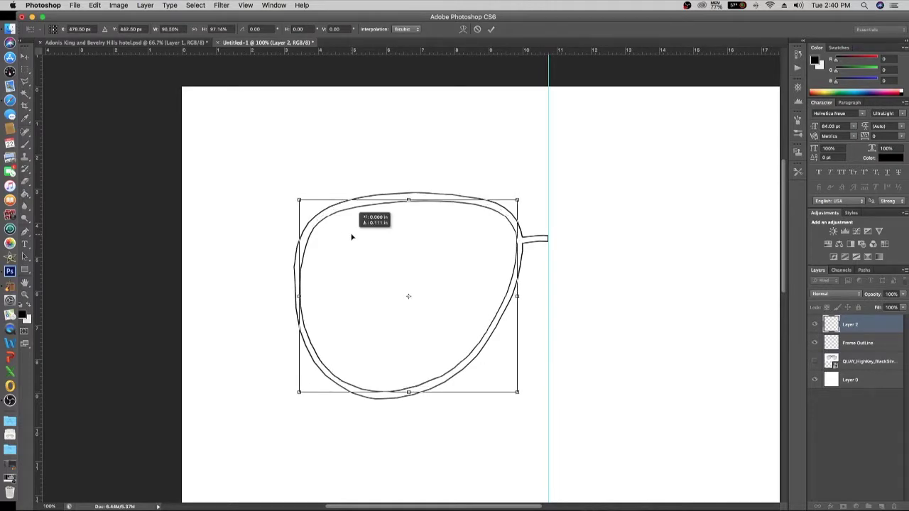
pyautogui.press('Return')
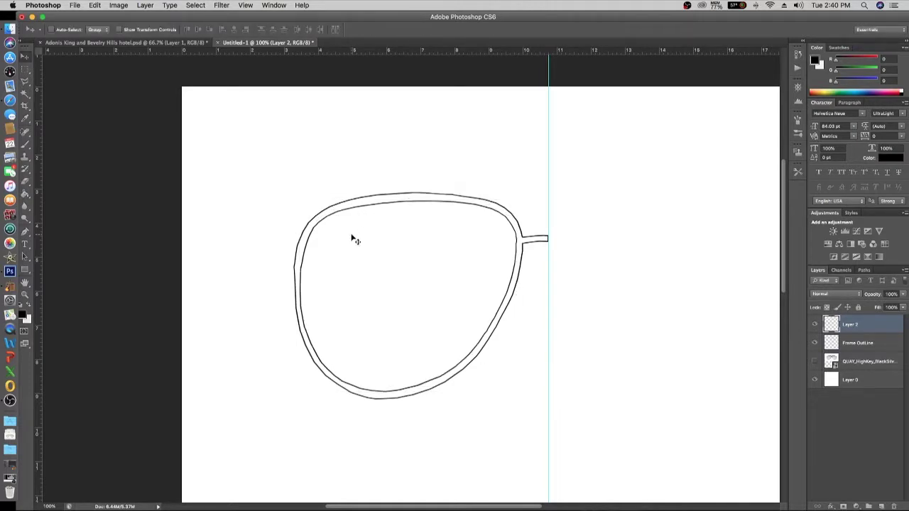
# Duplicate Layer 2 and Frame OutLine together and drag the copies to the right
pyautogui.keyDown('shift'); pyautogui.click(857, 343); pyautogui.keyUp('shift')
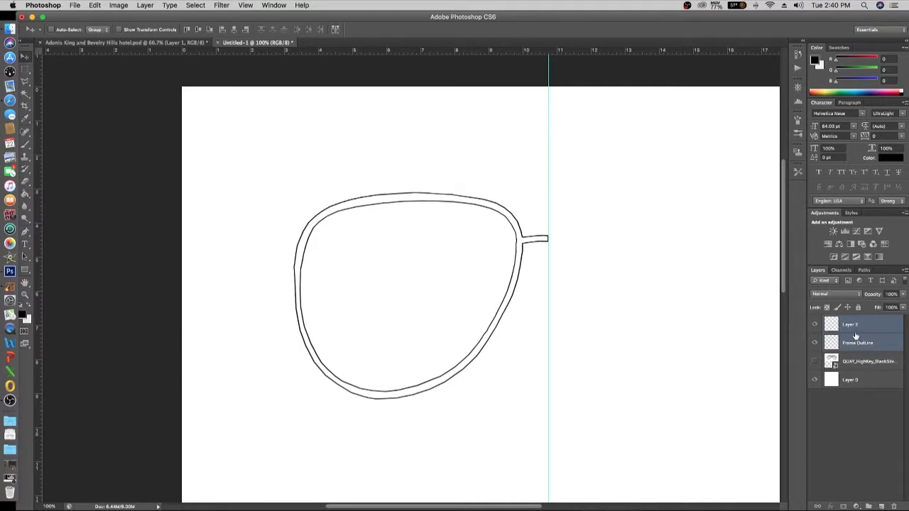
pyautogui.click(856, 324)
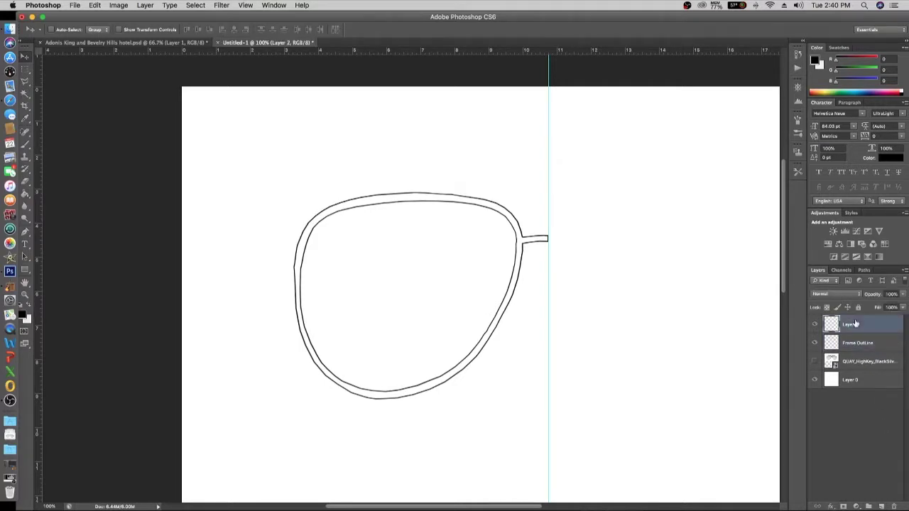
pyautogui.keyDown('shift'); pyautogui.click(858, 343); pyautogui.keyUp('shift')
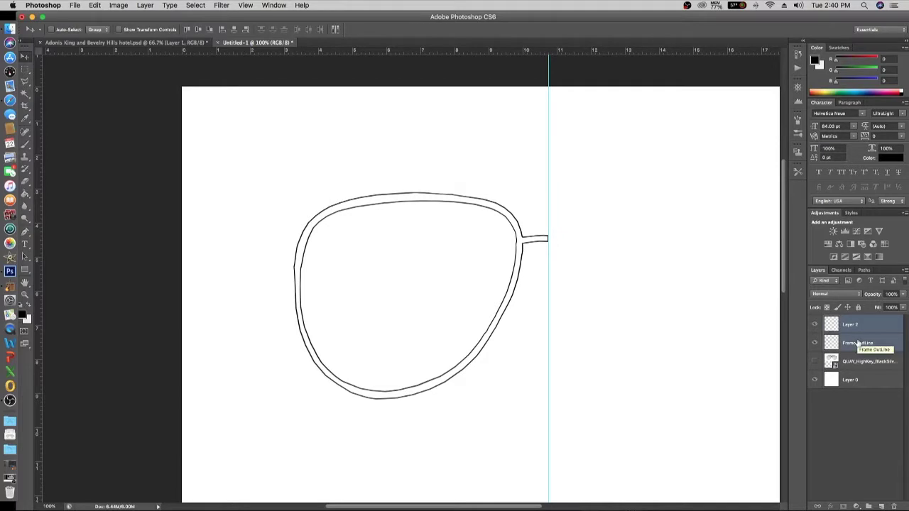
pyautogui.rightClick(857, 344)
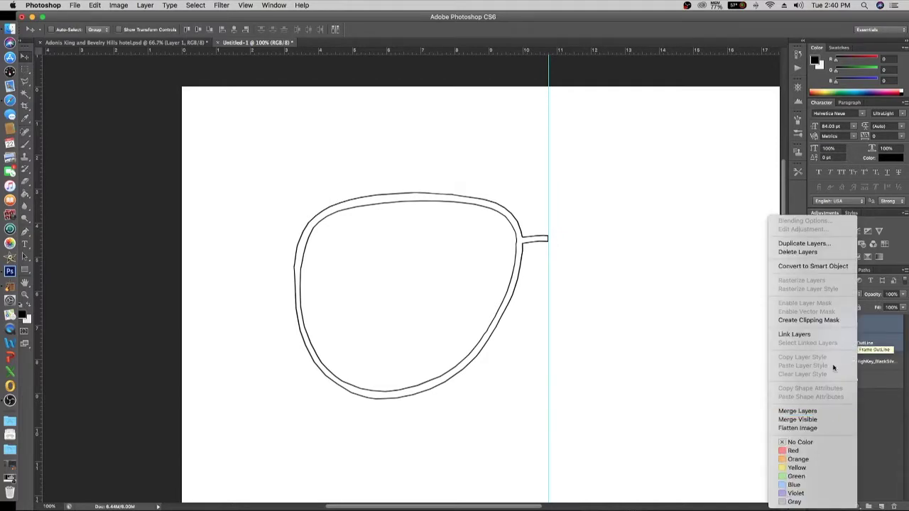
pyautogui.click(815, 245)
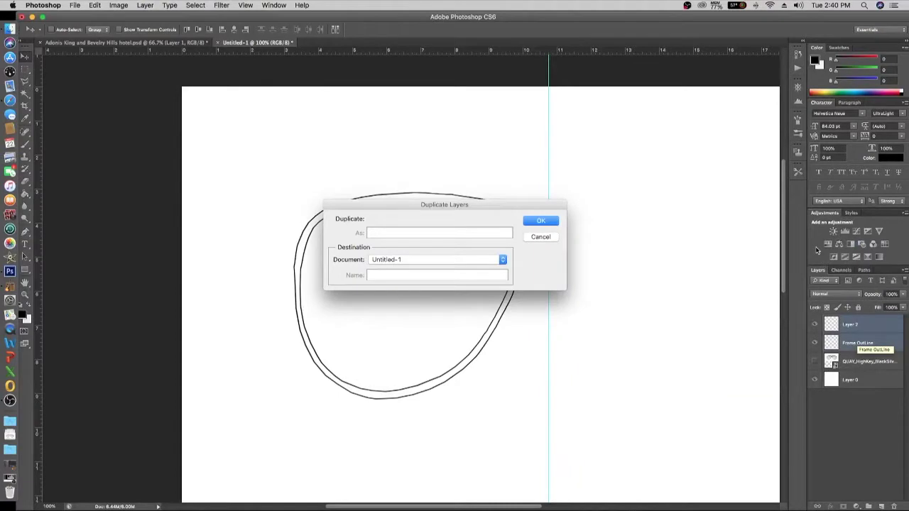
pyautogui.click(541, 220)
pyautogui.moveTo(442, 241); pyautogui.dragTo(399, 249)
# Flip the copied lens horizontally and join it to the original at the bridge
pyautogui.click(94, 5)
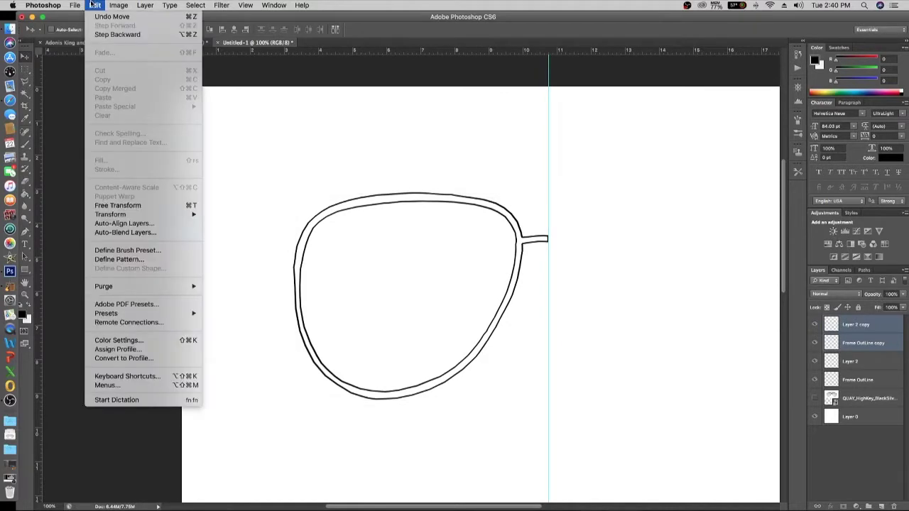
pyautogui.moveTo(141, 215)
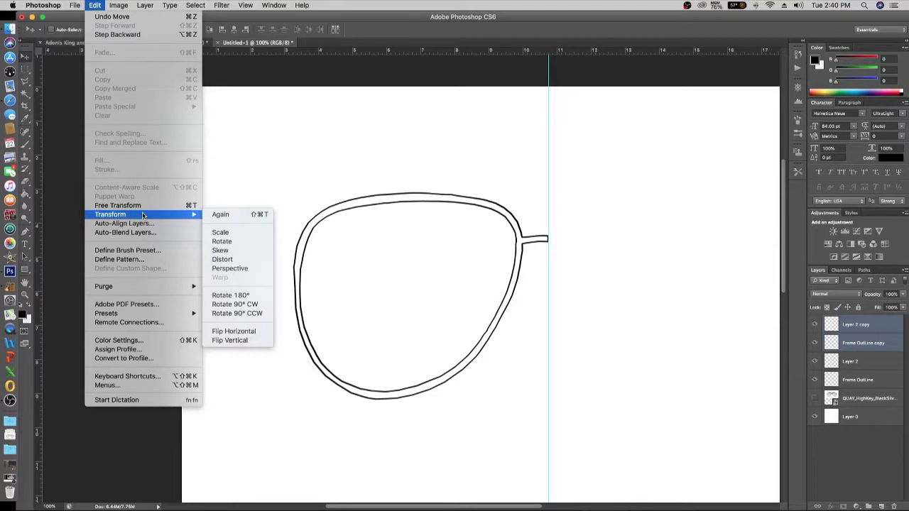
pyautogui.click(253, 332)
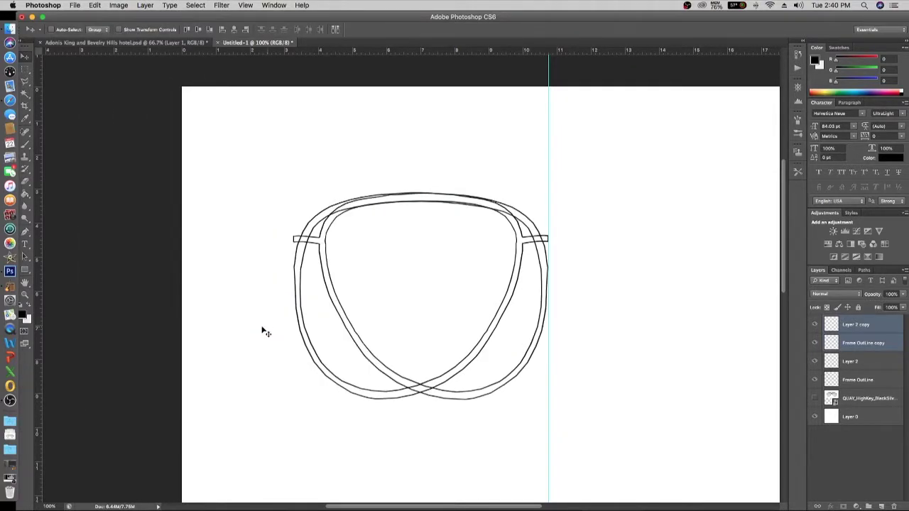
pyautogui.moveTo(328, 249); pyautogui.dragTo(41, 258)
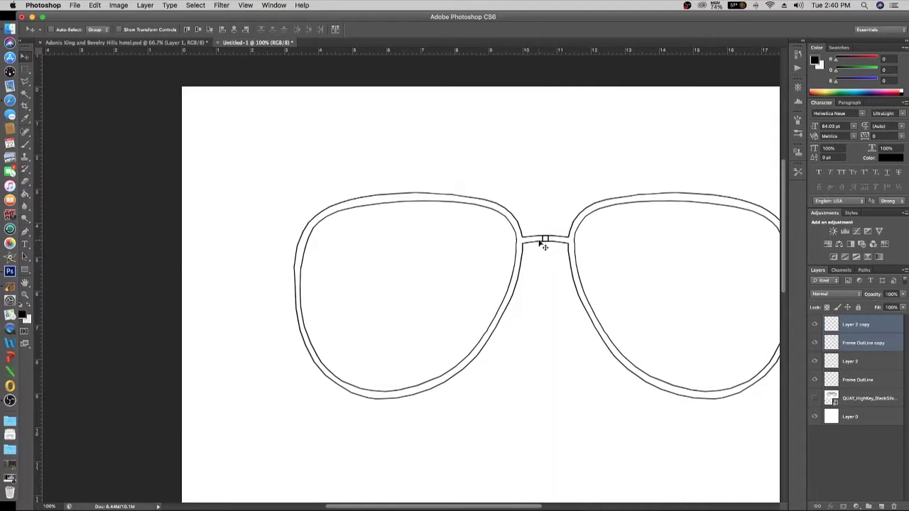
# Select the Frame OutLine copy layer and set the Eraser to about 13 px
pyautogui.click(852, 348)
pyautogui.click(814, 342)
pyautogui.click(814, 343)
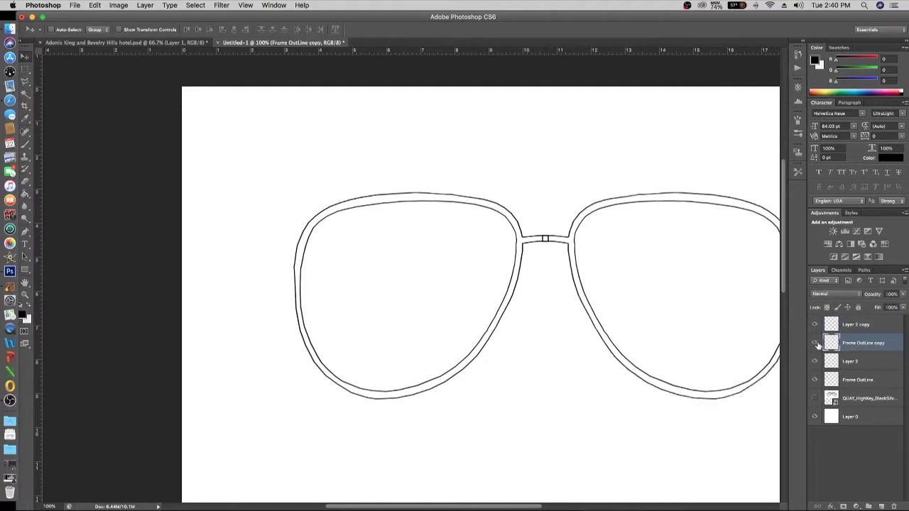
pyautogui.click(26, 183)
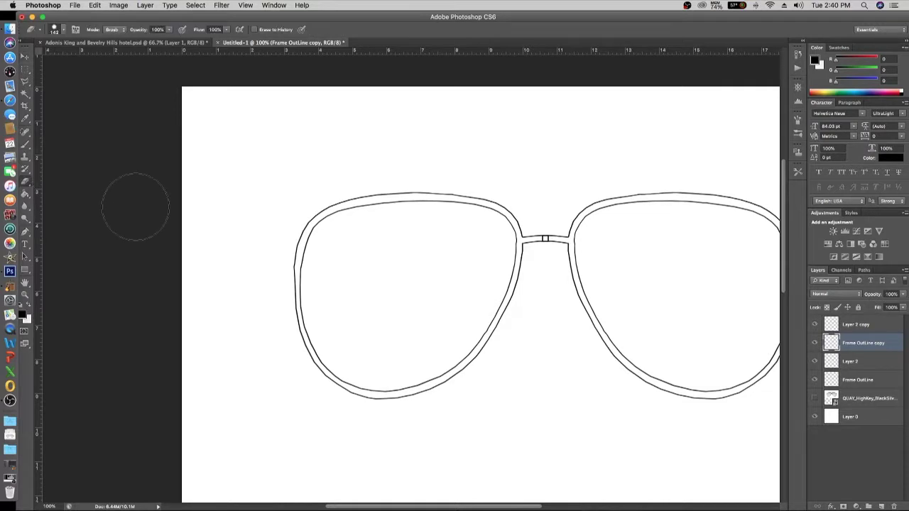
pyautogui.click(56, 31)
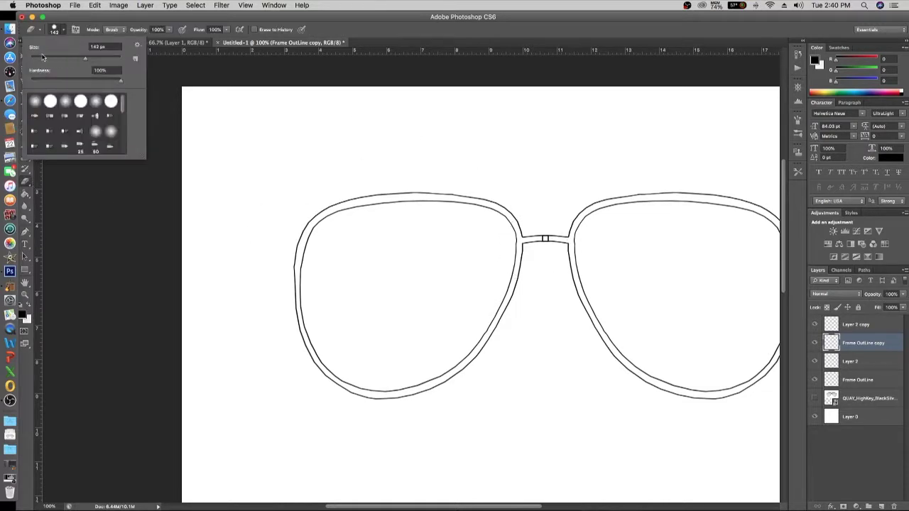
pyautogui.moveTo(43, 57); pyautogui.dragTo(35, 60)
pyautogui.click(35, 57)
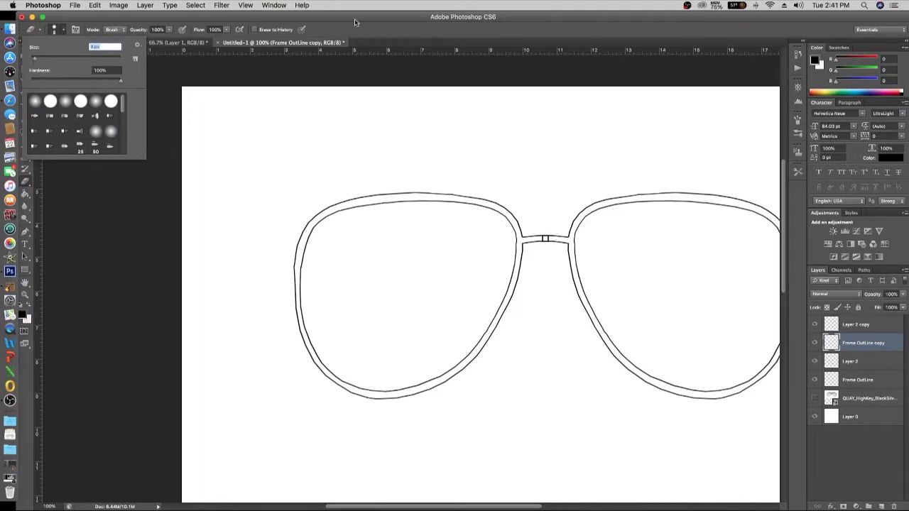
pyautogui.click(366, 29)
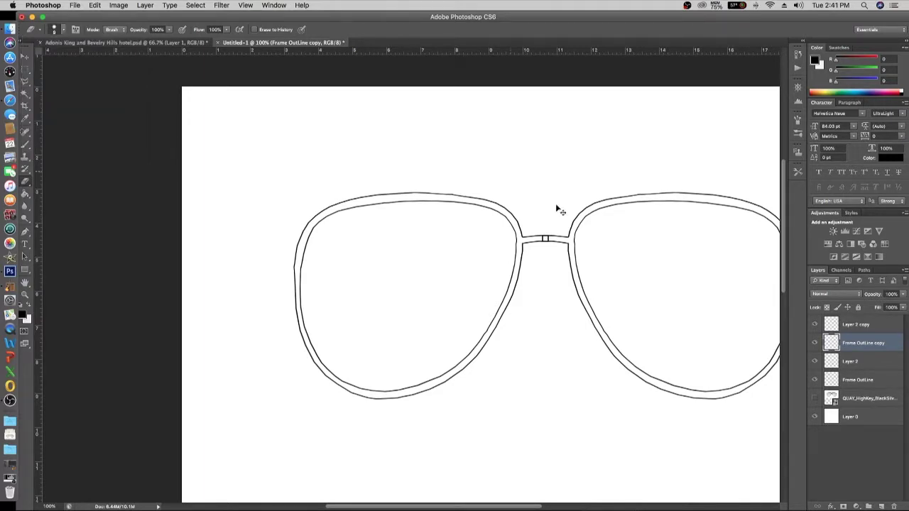
# Zoom into the bridge and step backward to undo the last edit
pyautogui.press('super+equal')
pyautogui.press('super+equal')
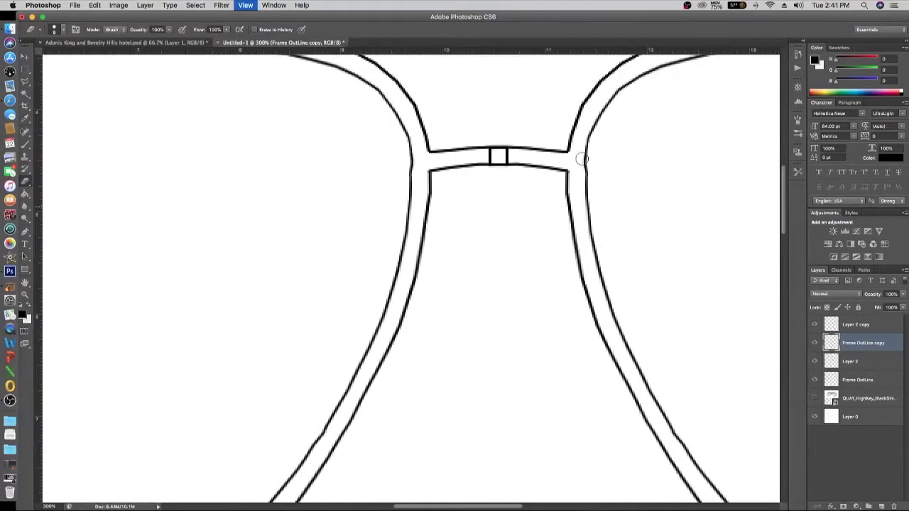
pyautogui.hscroll(1, 581, 158)
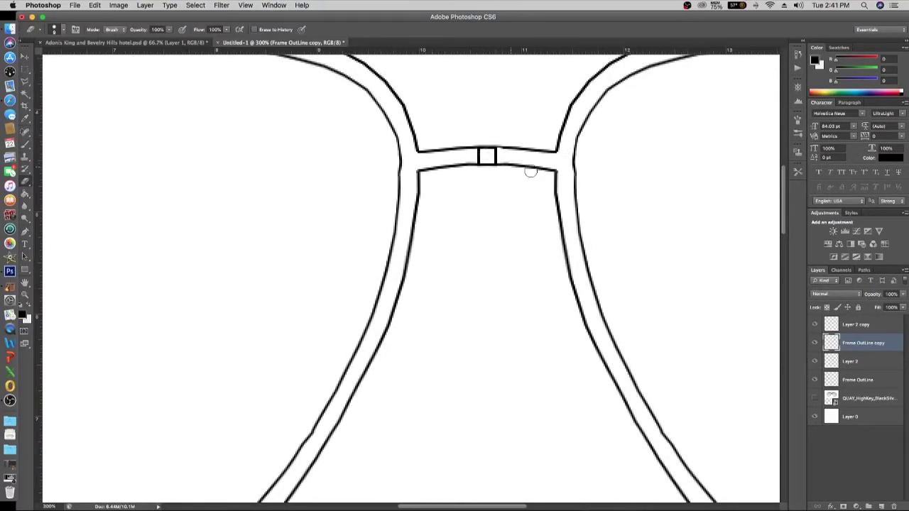
pyautogui.click(74, 5)
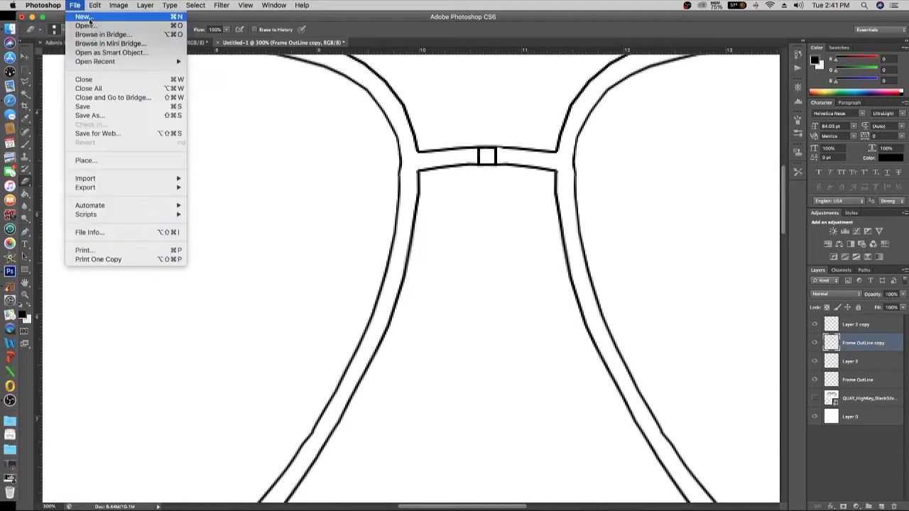
pyautogui.moveTo(95, 5)
pyautogui.click(115, 34)
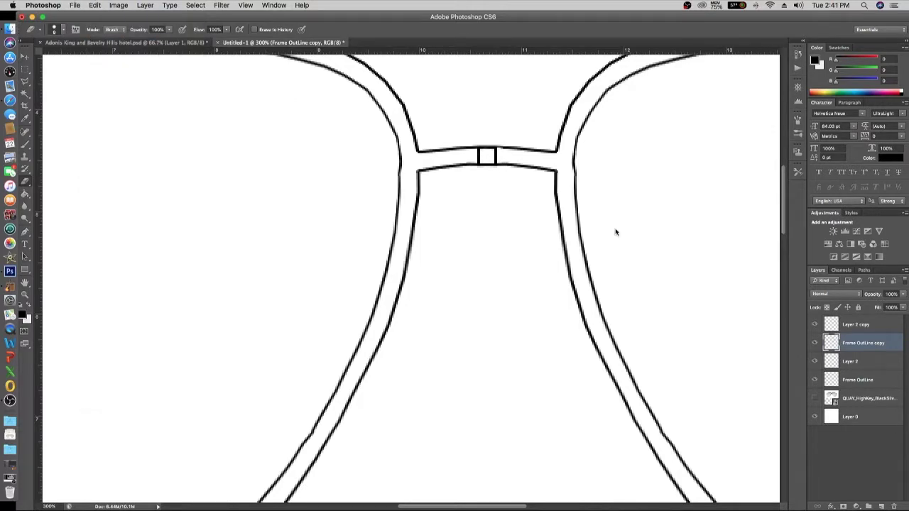
pyautogui.click(814, 343)
pyautogui.click(814, 343)
# Erase the bridge rectangle on both frame outline layers, then zoom out to the whole page
pyautogui.moveTo(487, 152); pyautogui.dragTo(473, 156)
pyautogui.click(878, 381)
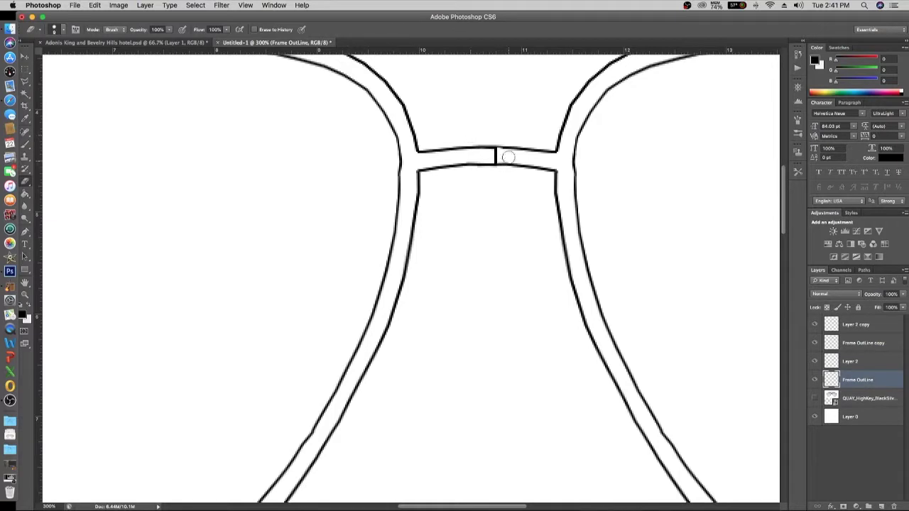
pyautogui.moveTo(492, 154); pyautogui.dragTo(493, 154)
pyautogui.press('super+minus')
pyautogui.press('super+minus')
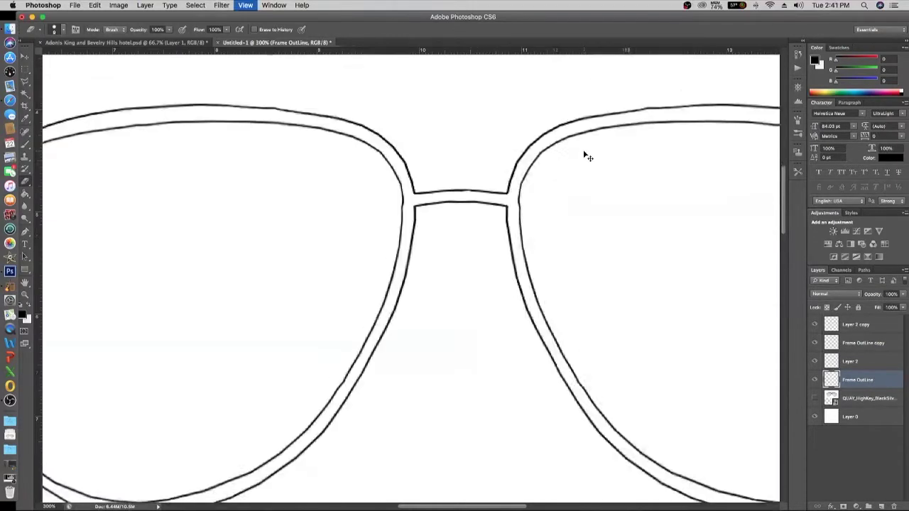
pyautogui.press('super+minus')
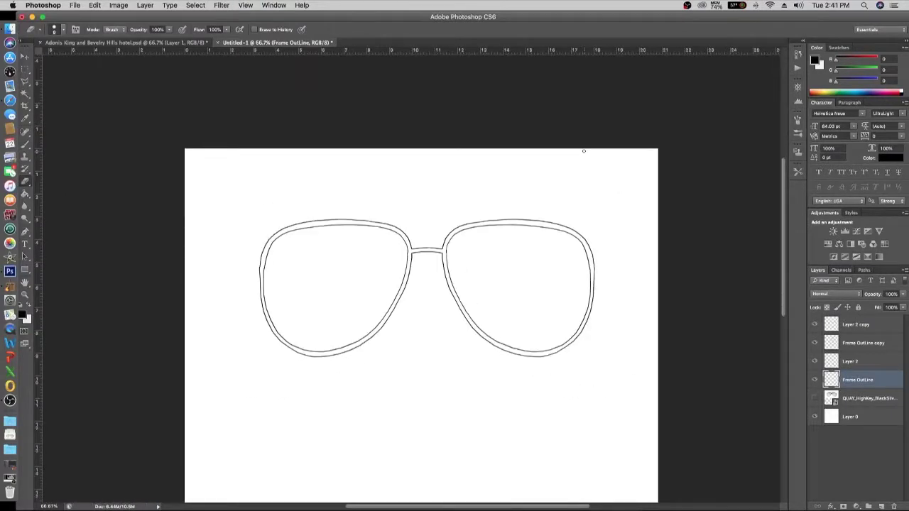
pyautogui.press('super+minus')
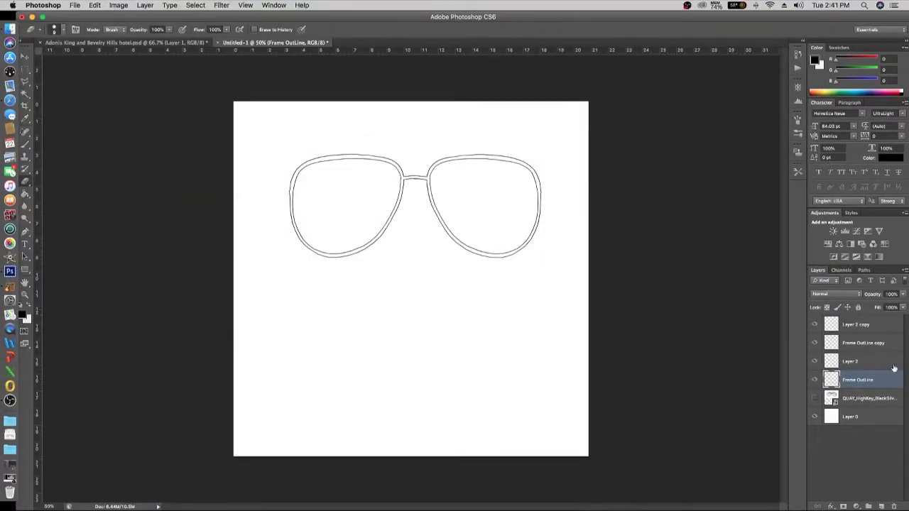
# With the Move tool, select Layer 2 copy, zoom to 100%, and drag the right lens slightly left
pyautogui.keyDown('shift'); pyautogui.click(860, 324); pyautogui.keyUp('shift')
pyautogui.click(26, 56)
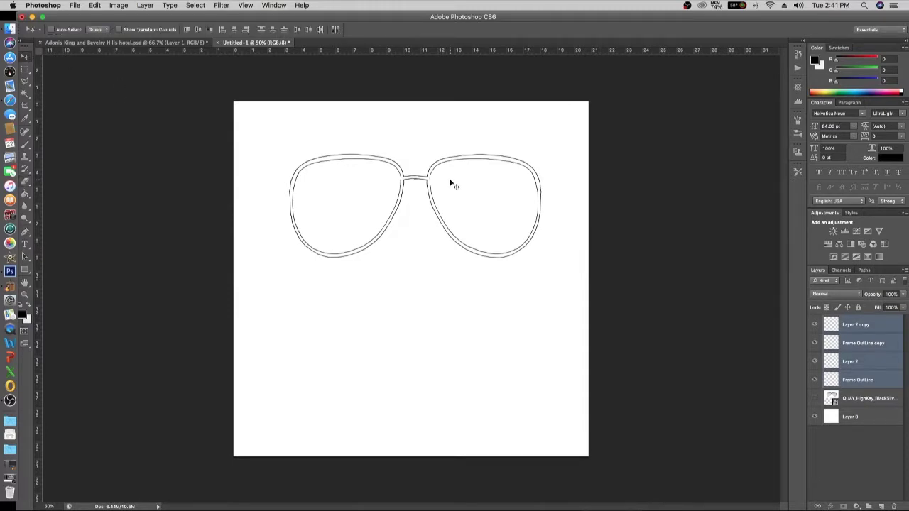
pyautogui.click(450, 182)
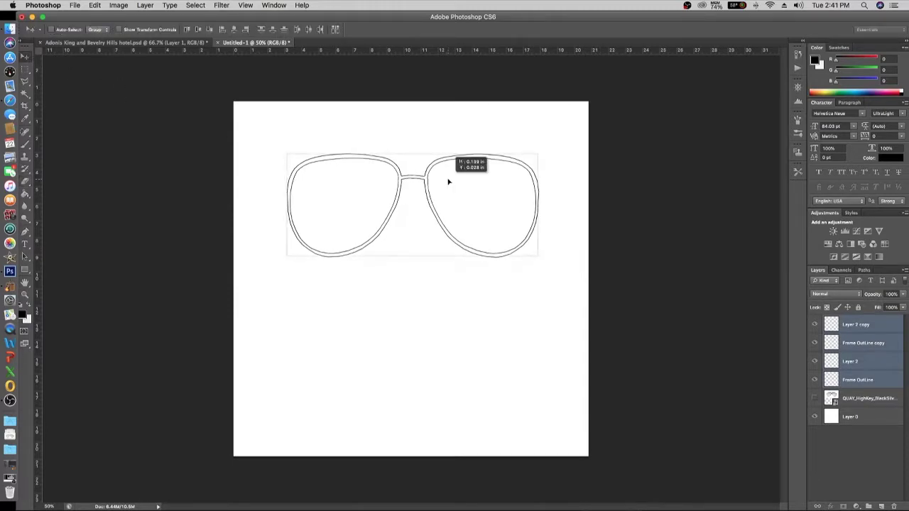
pyautogui.click(869, 338)
pyautogui.click(867, 325)
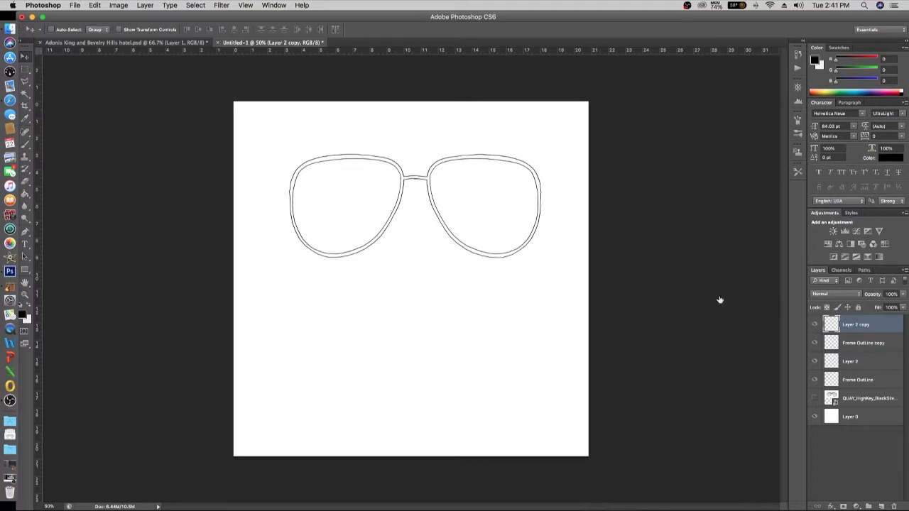
pyautogui.press('super+equal')
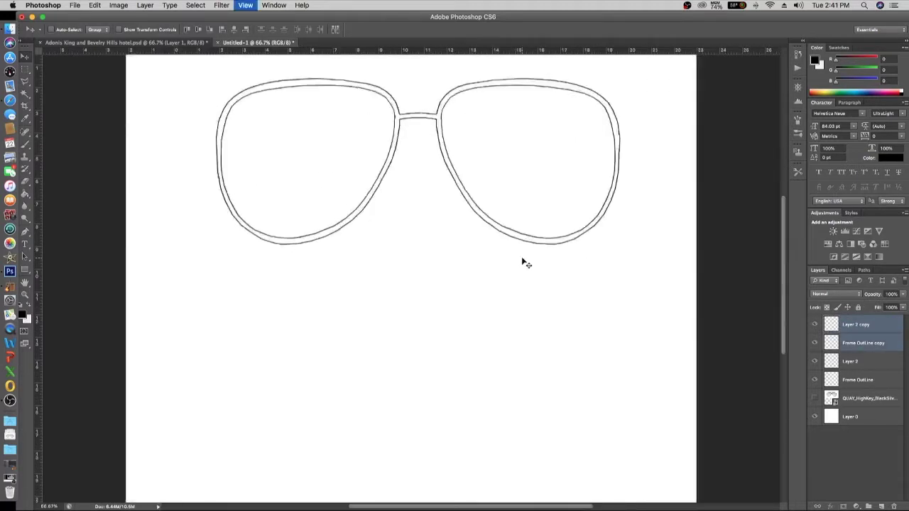
pyautogui.press('super+equal')
pyautogui.moveTo(456, 211); pyautogui.dragTo(445, 204)
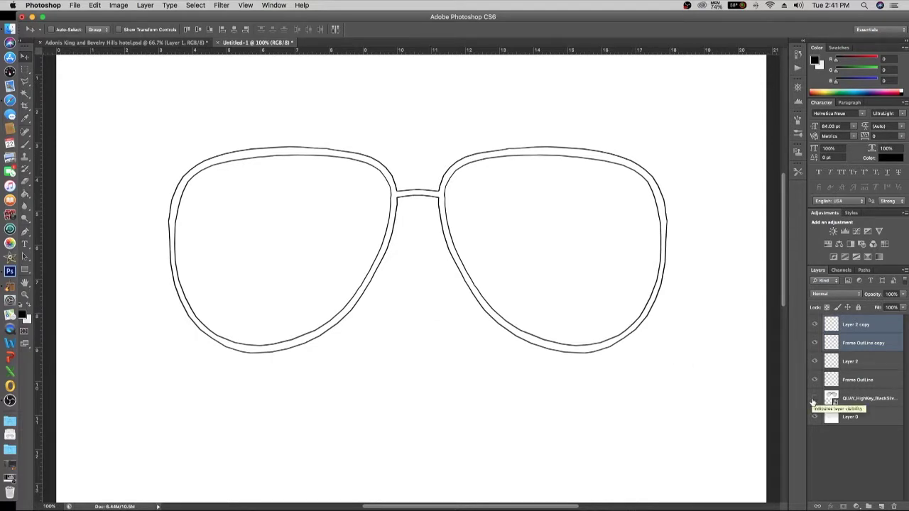
pyautogui.scroll(2, 482, 279)
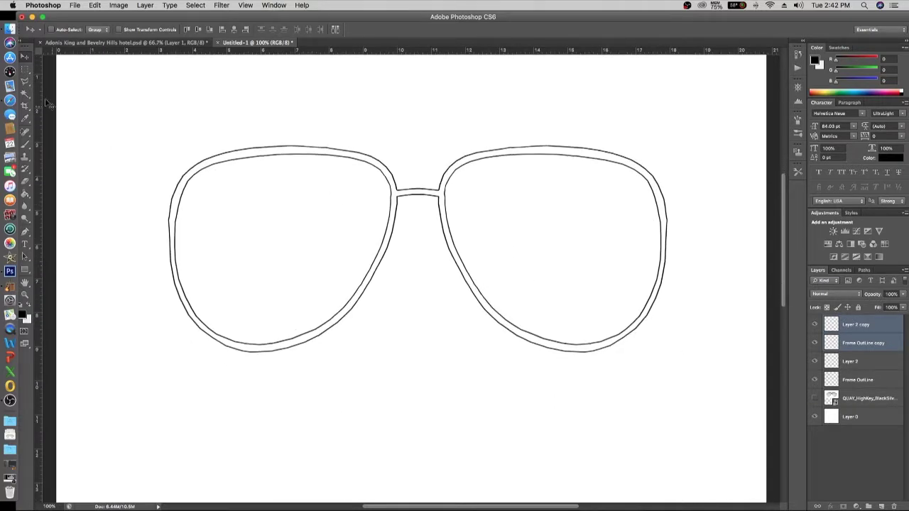
# On a new layer, draw a Polygonal Lasso selection for the top bar above both lenses
pyautogui.click(27, 83)
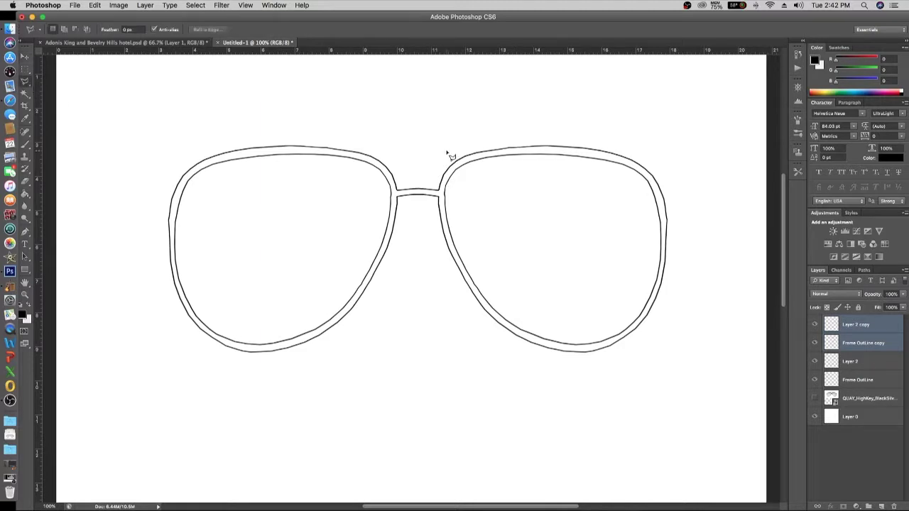
pyautogui.click(880, 506)
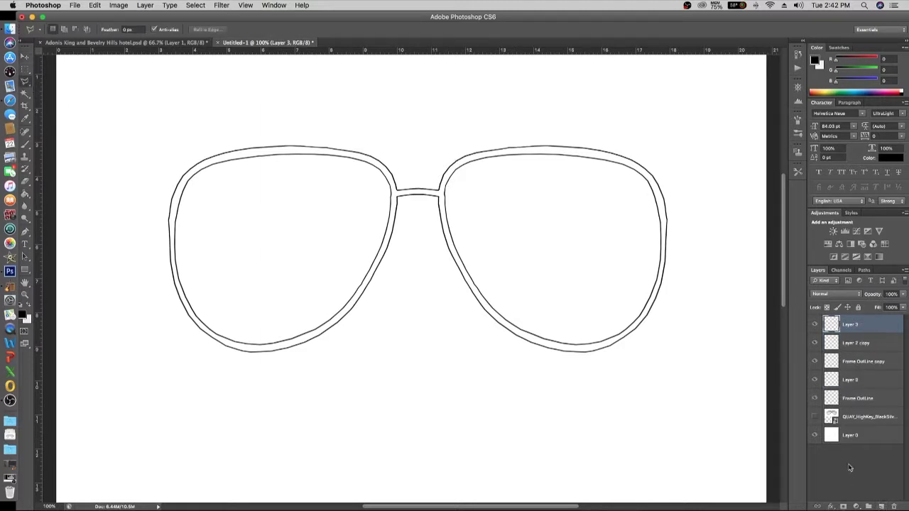
pyautogui.click(326, 149)
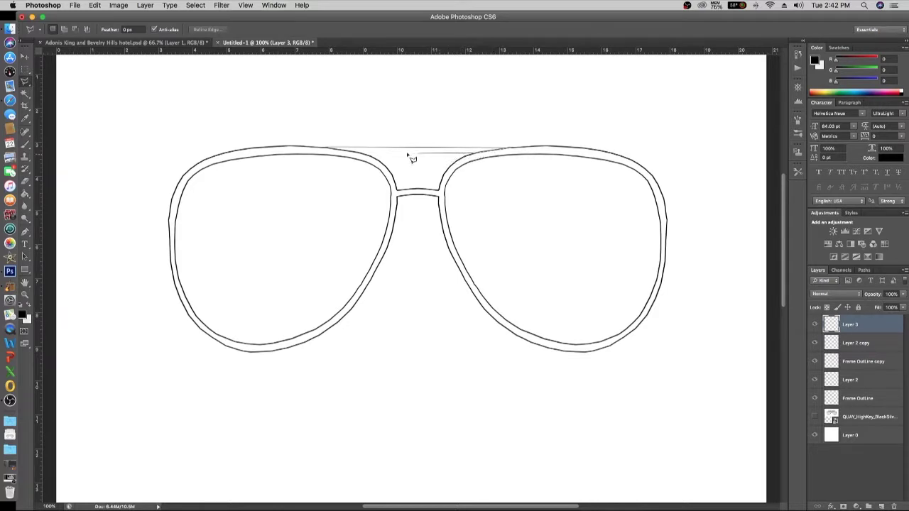
pyautogui.click(504, 149)
pyautogui.click(328, 150)
pyautogui.rightClick(371, 148)
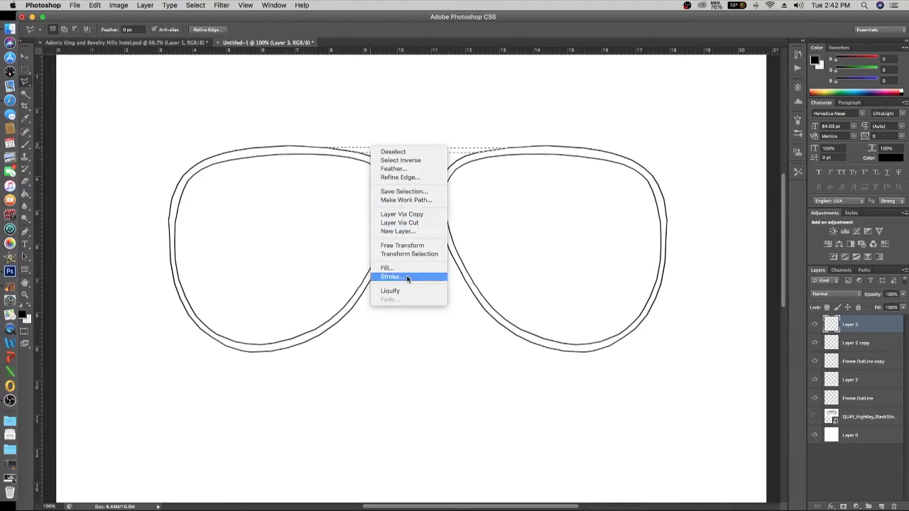
pyautogui.click(849, 324)
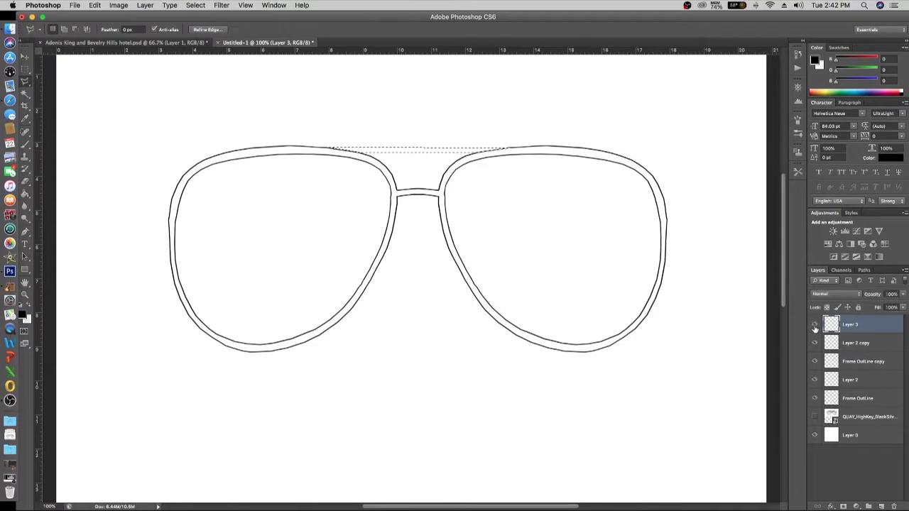
pyautogui.click(815, 326)
pyautogui.click(814, 326)
# Stroke the bar selection with a 2 px black line, deselect, and return to the Safari image search
pyautogui.rightClick(431, 148)
pyautogui.click(484, 277)
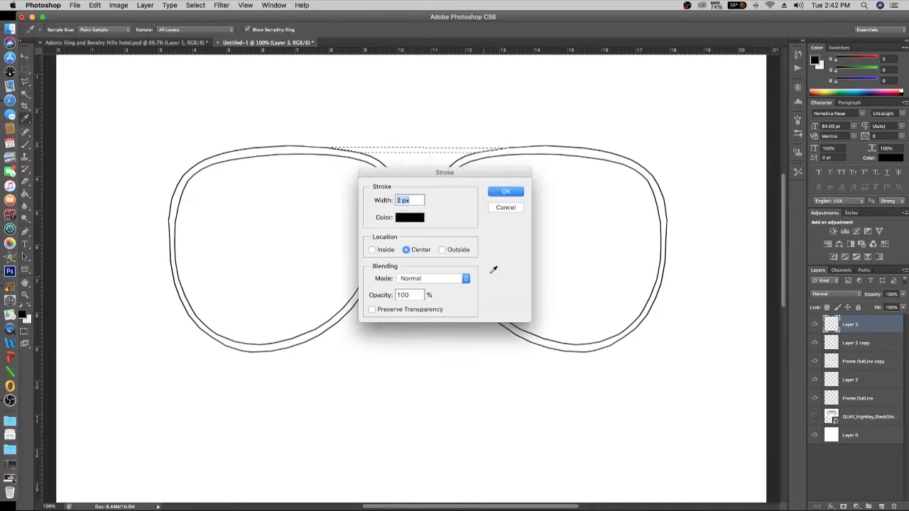
pyautogui.click(506, 190)
pyautogui.press('l')
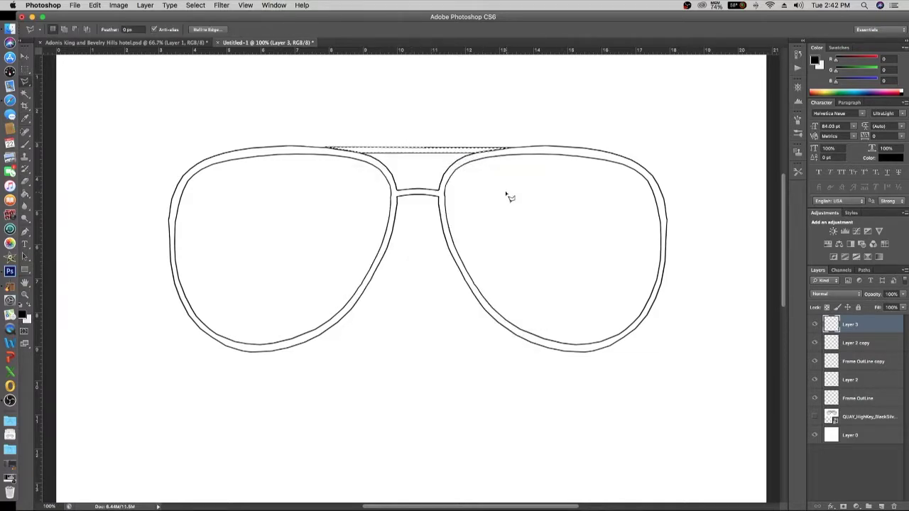
pyautogui.click(26, 96)
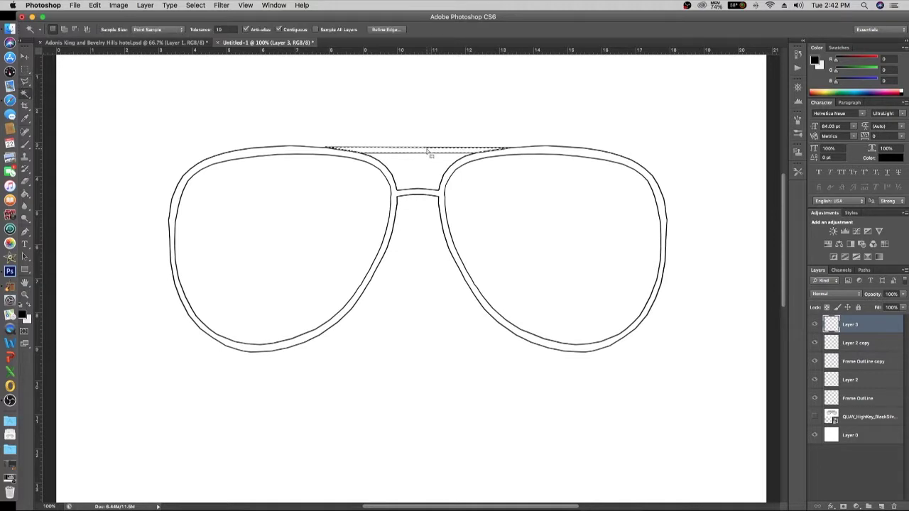
pyautogui.press('super+d')
pyautogui.click(26, 57)
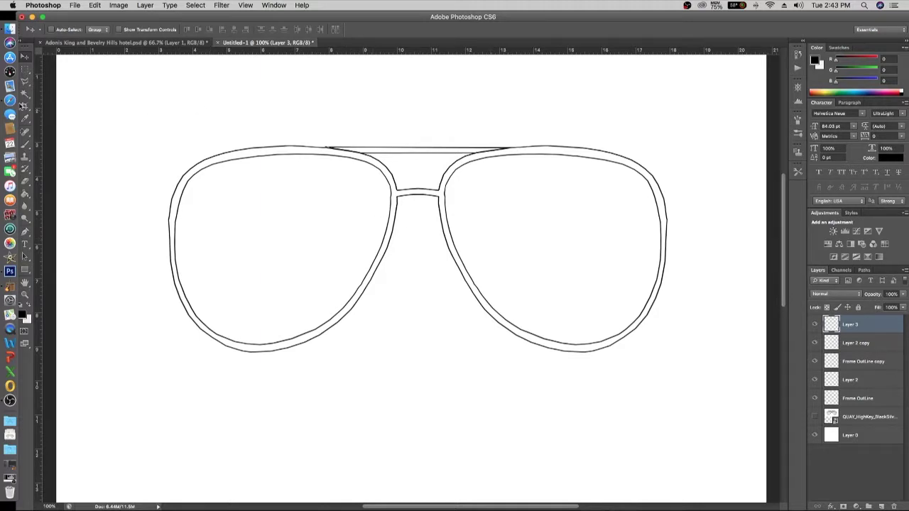
pyautogui.click(10, 99)
pyautogui.scroll(2, 464, 179)
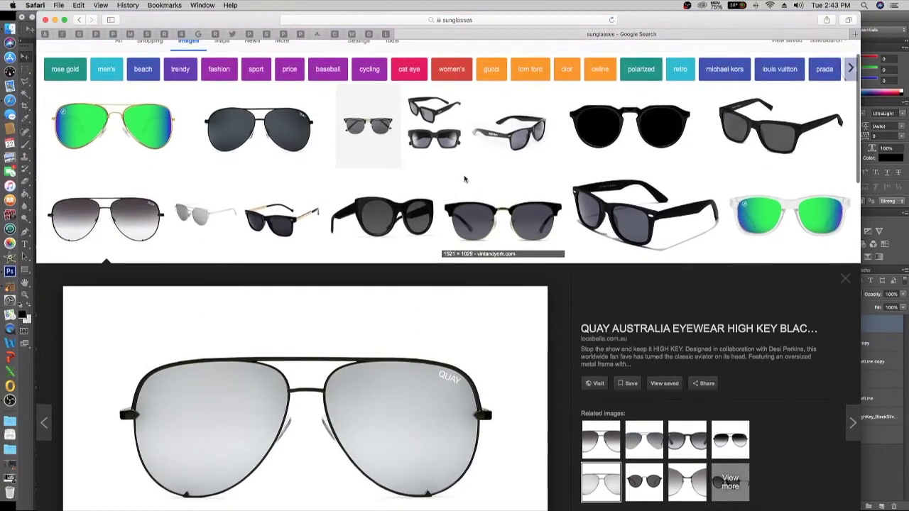
pyautogui.scroll(2, 464, 179)
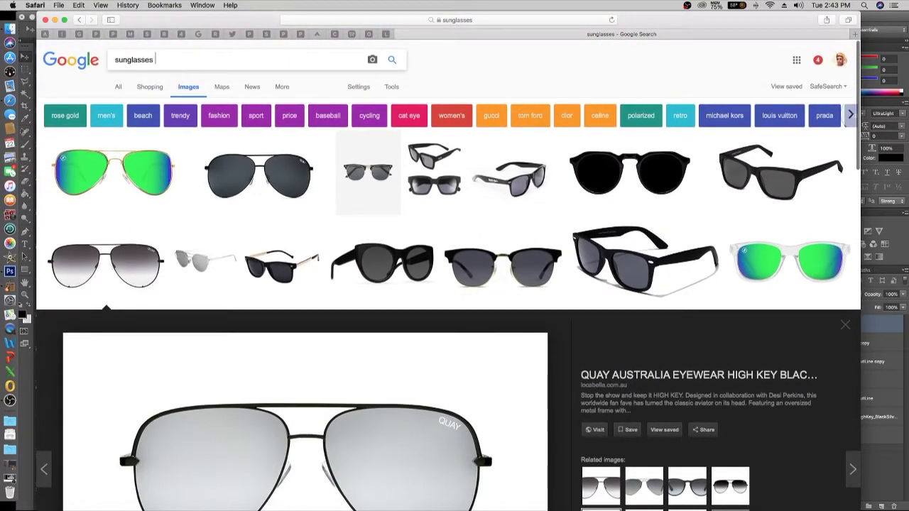
pyautogui.write('legs')
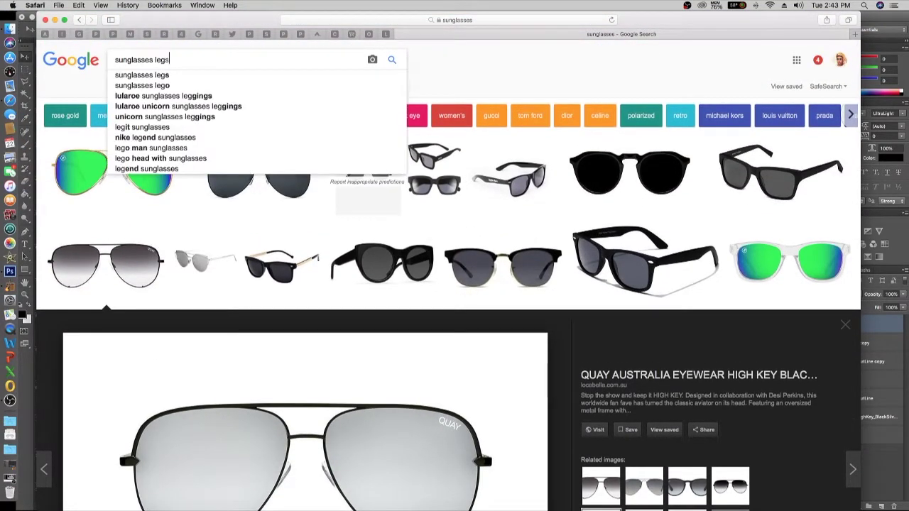
pyautogui.press('Return')
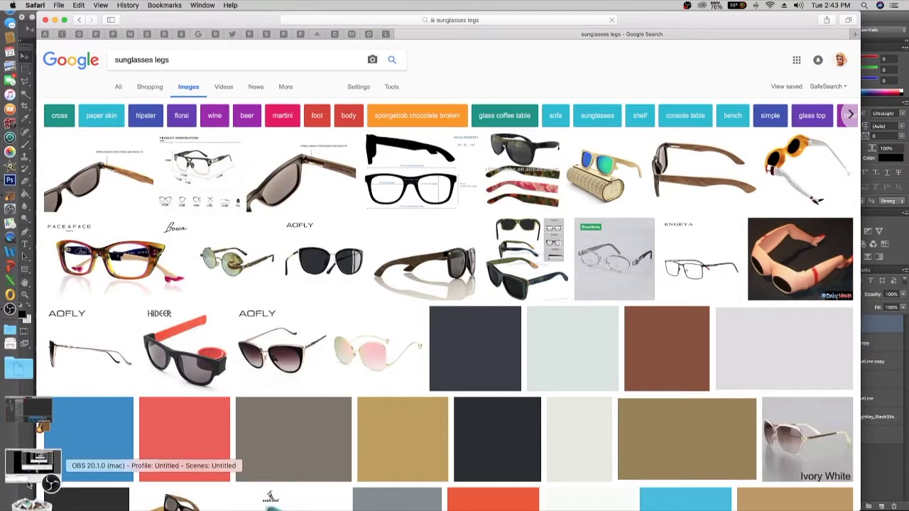
pyautogui.click(28, 485)
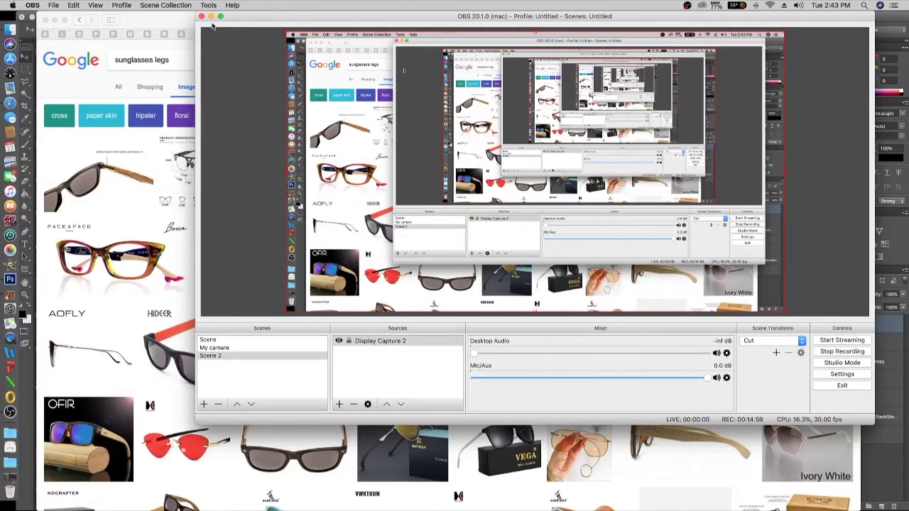
pyautogui.click(212, 16)
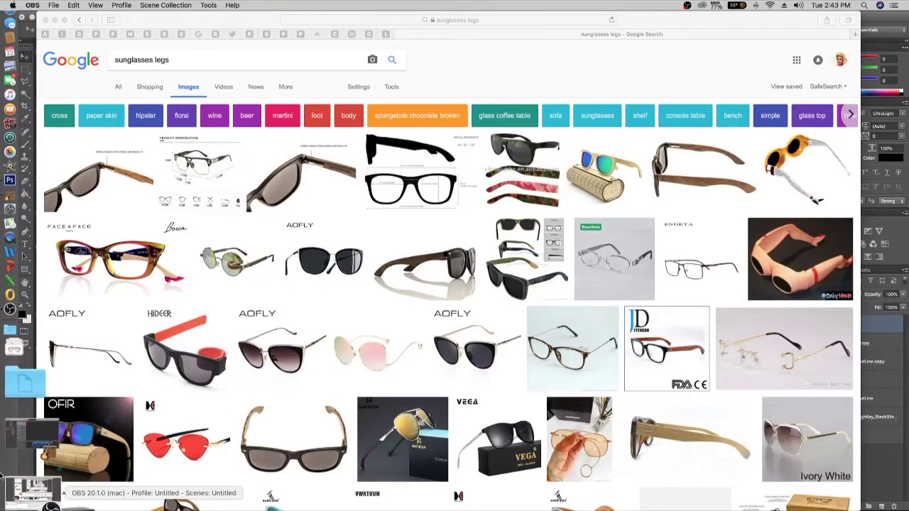
pyautogui.click(78, 20)
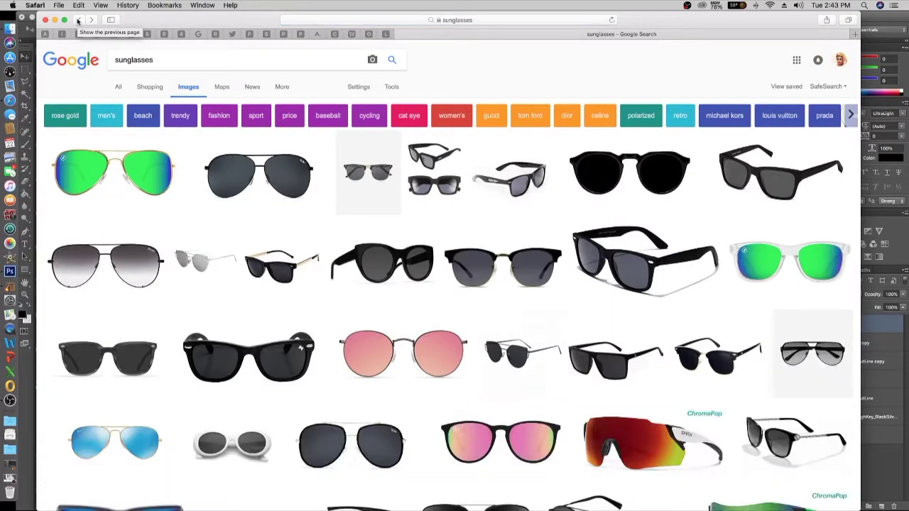
pyautogui.click(105, 264)
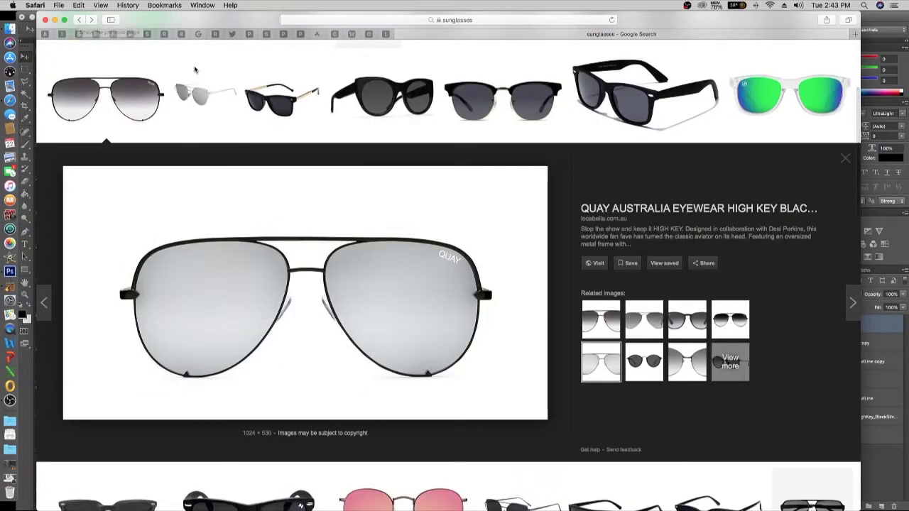
pyautogui.scroll(1, 263, 103)
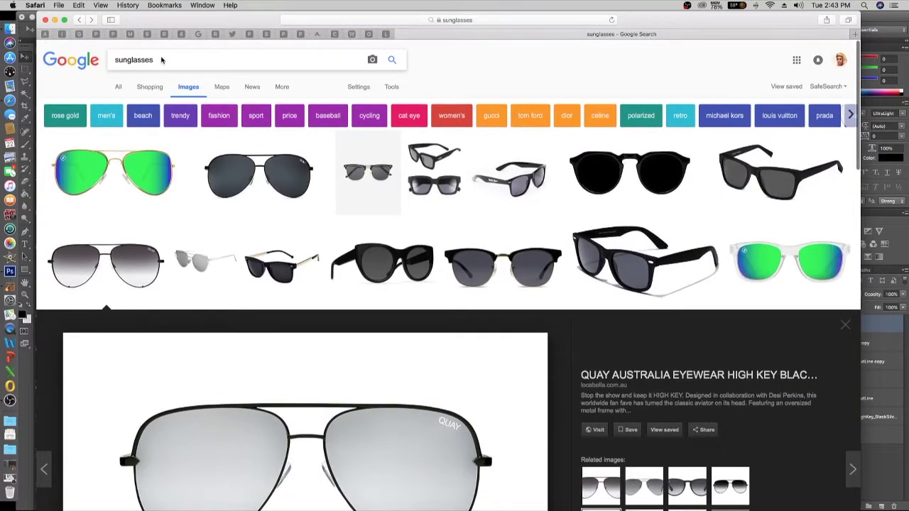
pyautogui.click(161, 60)
pyautogui.write('legs')
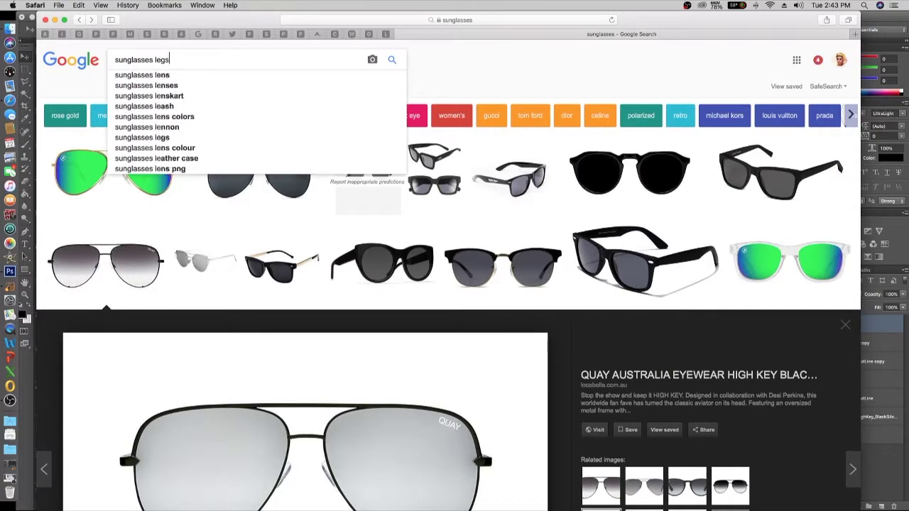
pyautogui.press('Return')
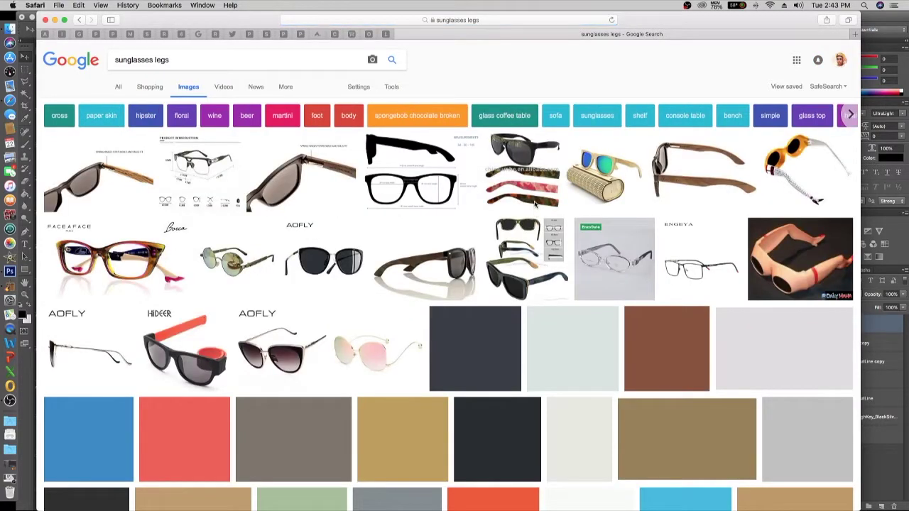
pyautogui.scroll(-2, 535, 206)
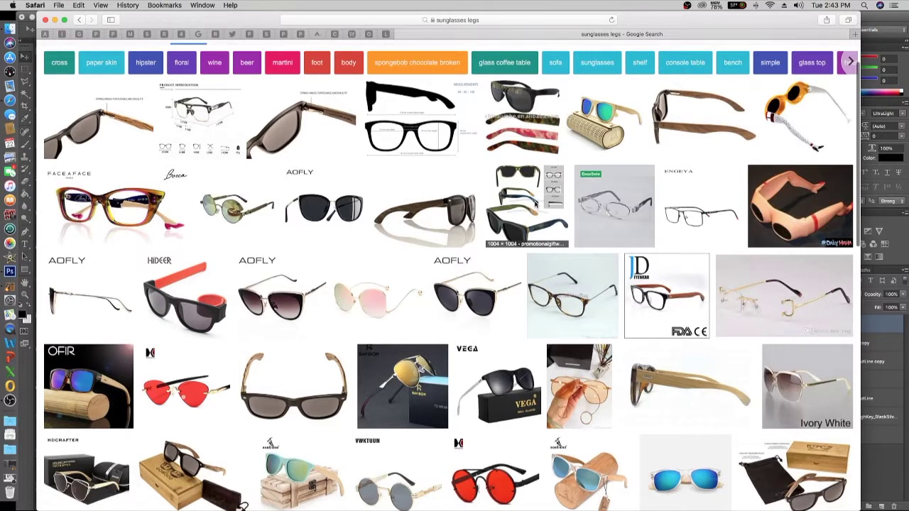
pyautogui.scroll(-1, 536, 203)
pyautogui.scroll(-2, 536, 203)
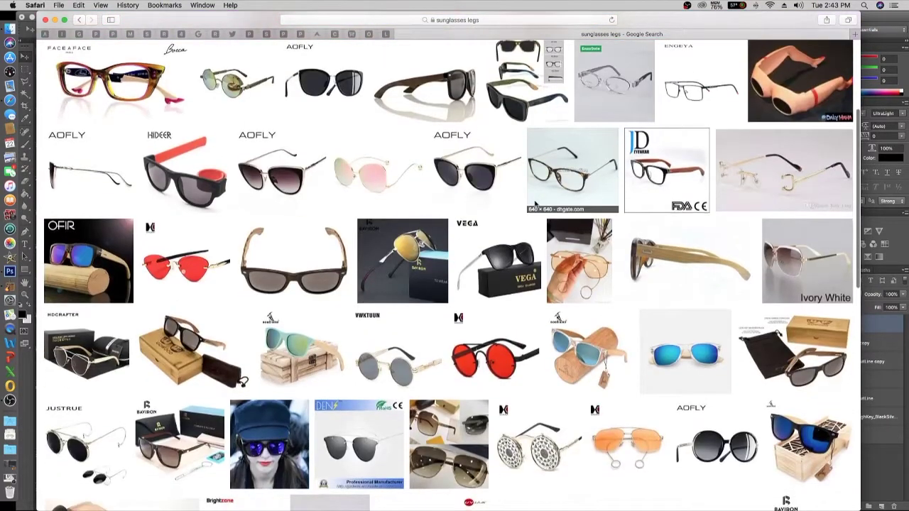
pyautogui.scroll(-4, 536, 203)
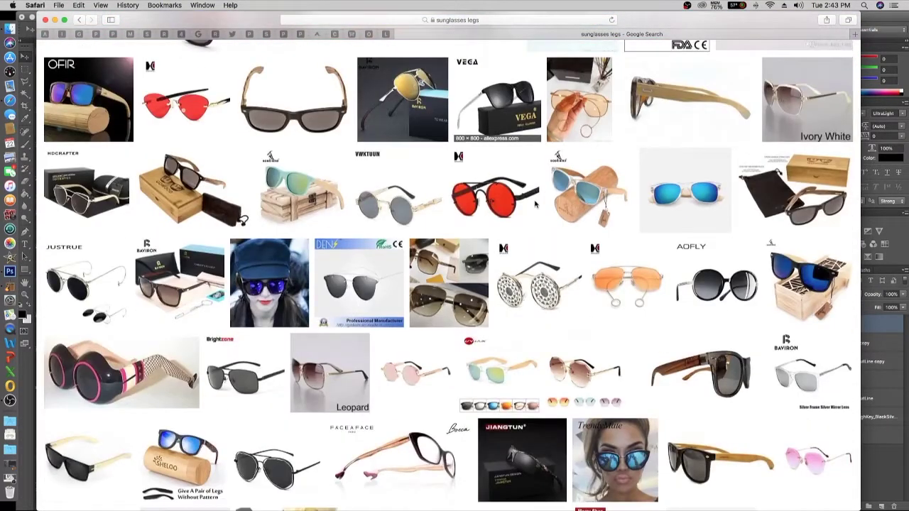
pyautogui.scroll(-6, 536, 204)
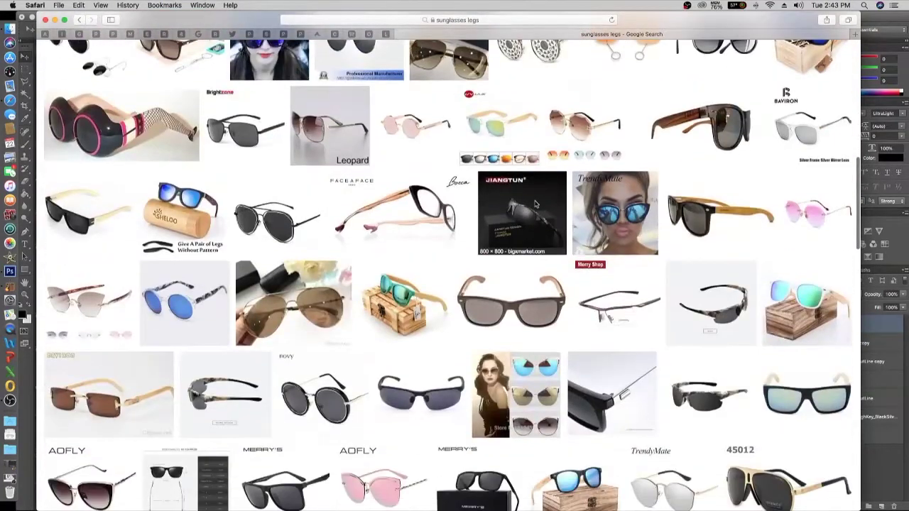
pyautogui.scroll(-4, 536, 204)
pyautogui.scroll(-2, 536, 203)
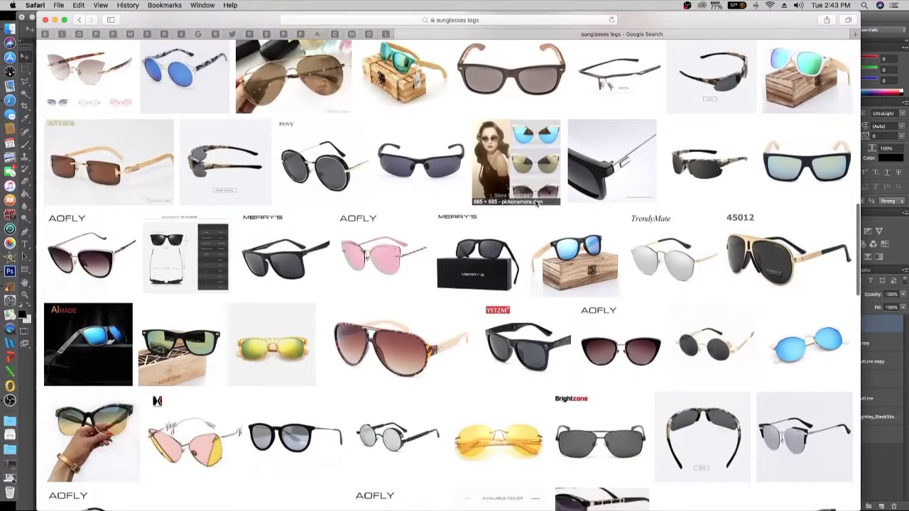
pyautogui.scroll(-2, 536, 204)
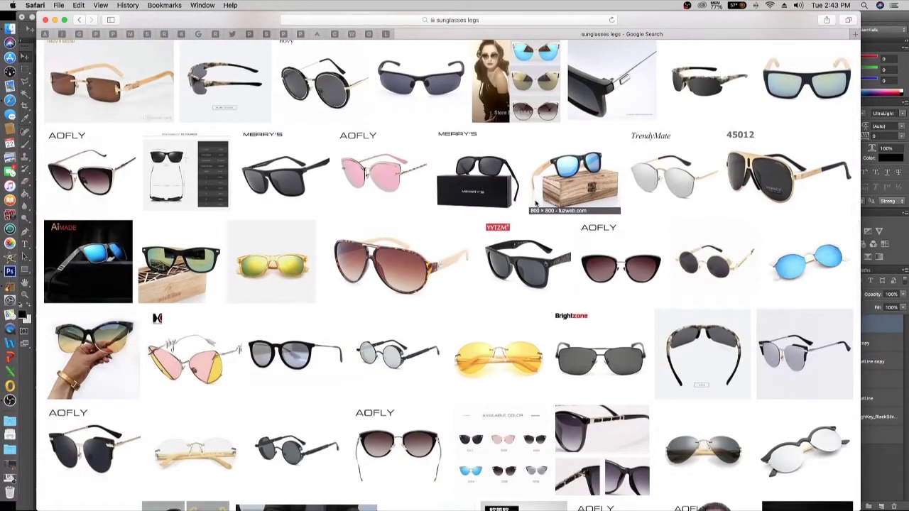
pyautogui.scroll(-2, 536, 204)
pyautogui.scroll(-3, 536, 204)
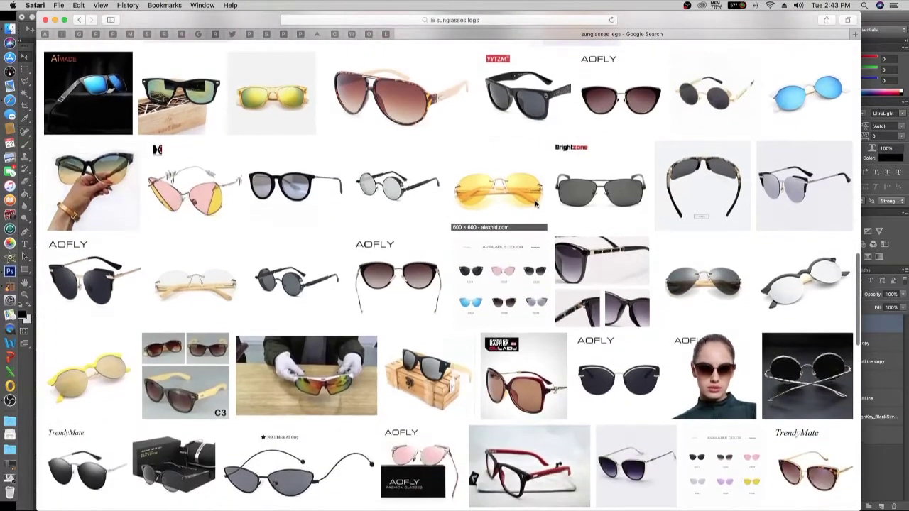
pyautogui.scroll(-5, 536, 204)
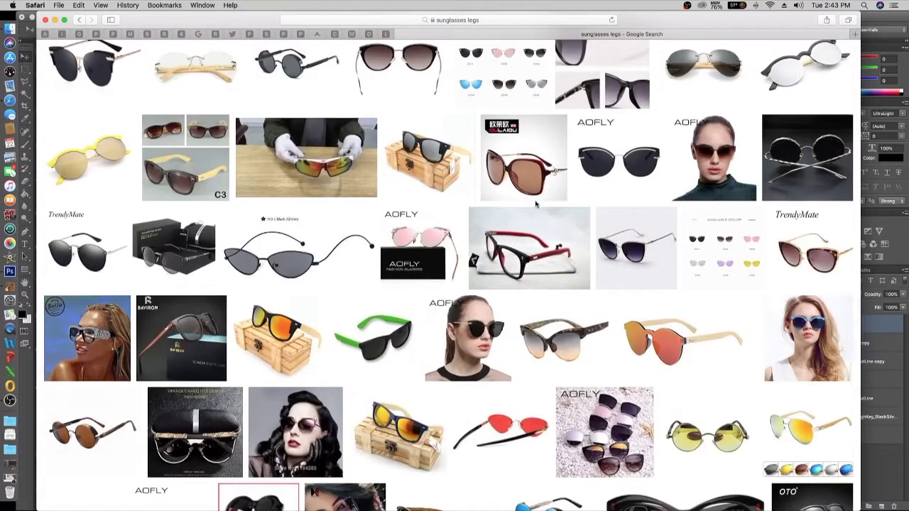
pyautogui.scroll(-2, 536, 204)
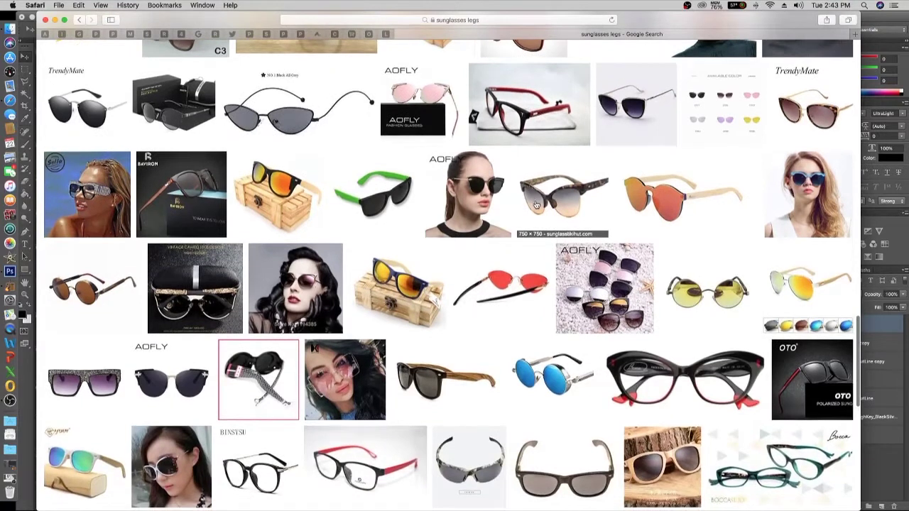
pyautogui.scroll(-4, 536, 204)
pyautogui.scroll(-4, 536, 204)
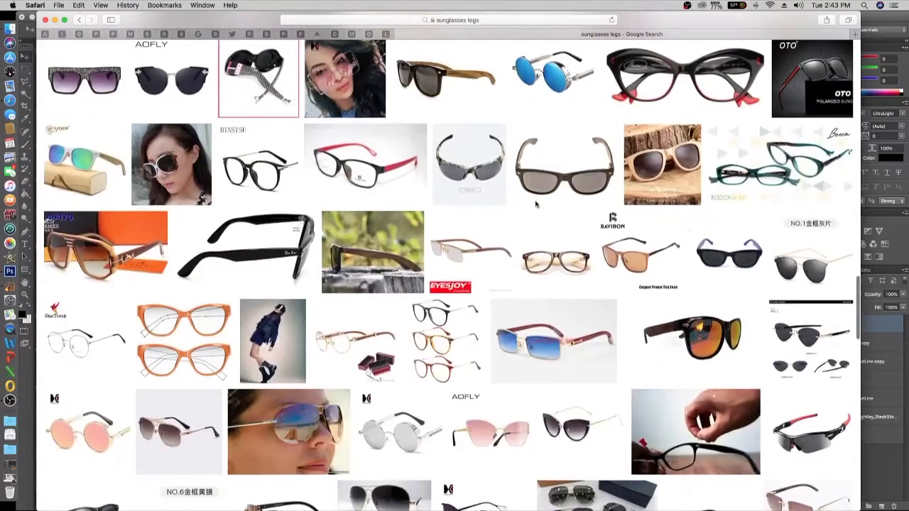
pyautogui.scroll(-2, 536, 204)
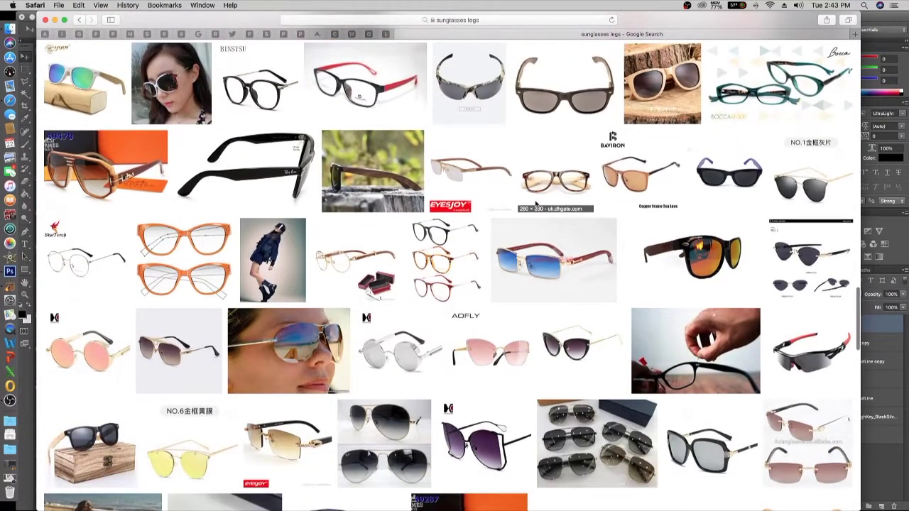
pyautogui.scroll(-2, 536, 204)
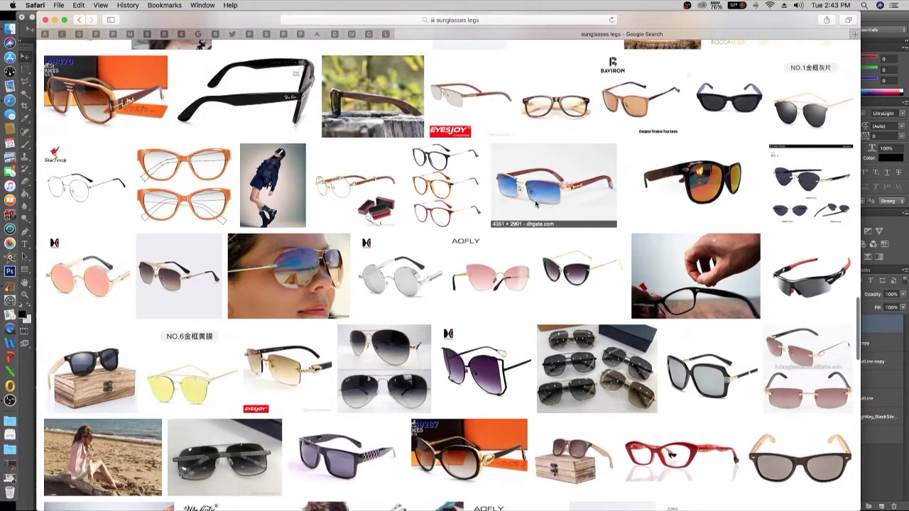
pyautogui.scroll(-5, 536, 204)
pyautogui.scroll(-2, 536, 203)
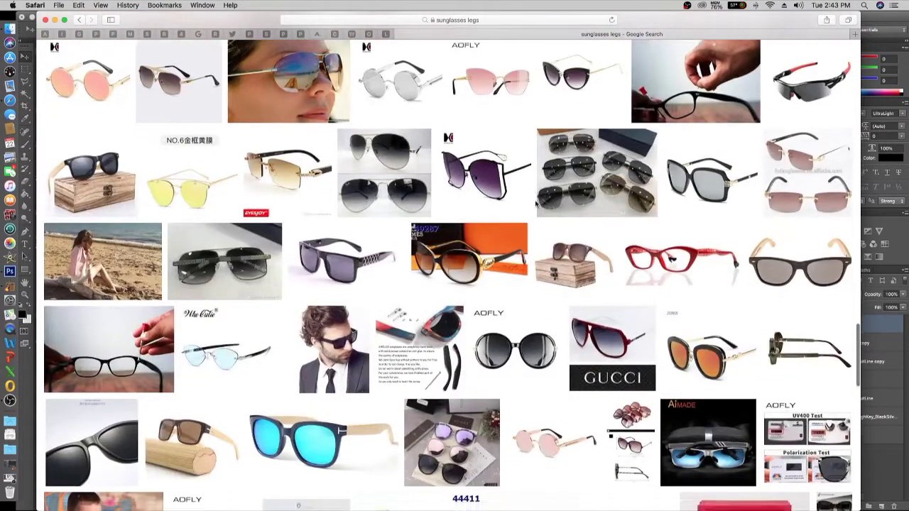
pyautogui.scroll(-4, 536, 204)
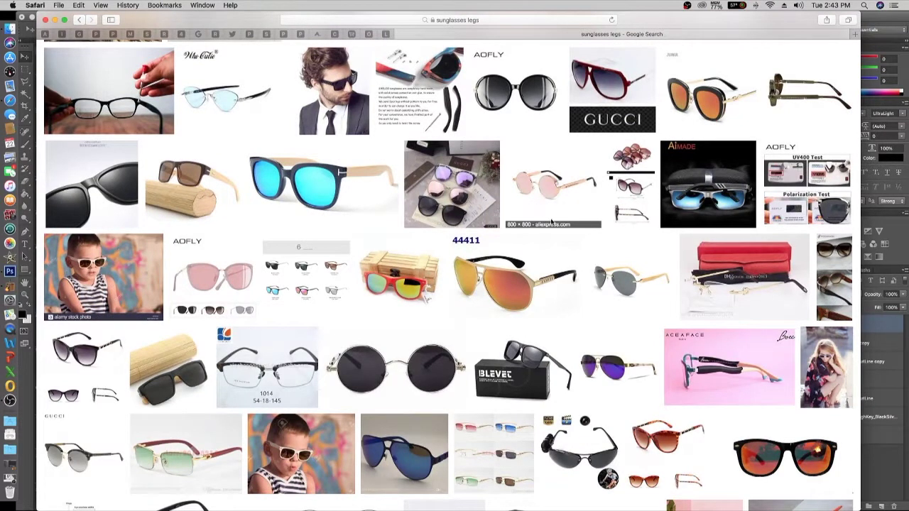
pyautogui.scroll(-4, 610, 246)
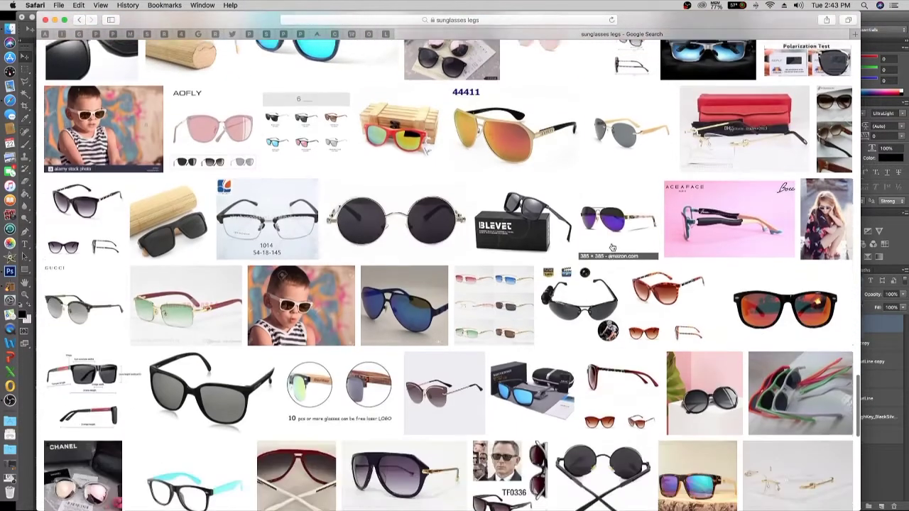
pyautogui.scroll(-2, 612, 246)
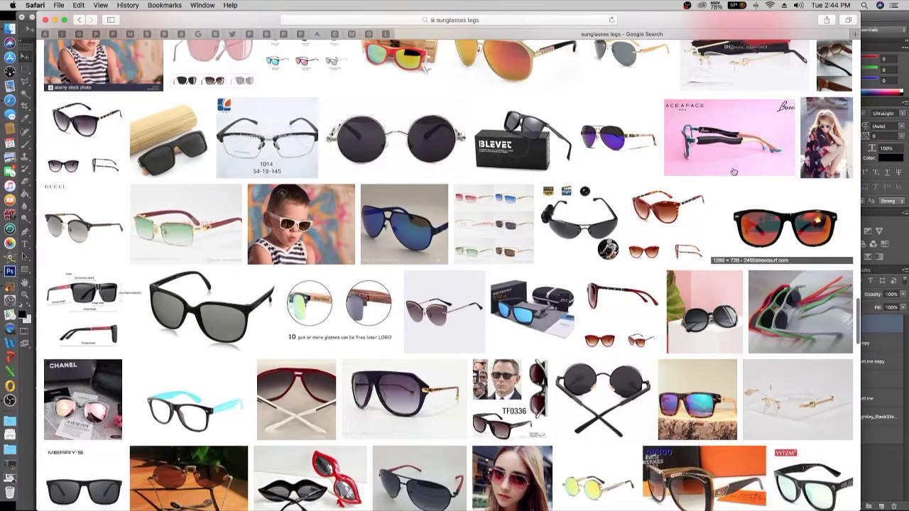
pyautogui.scroll(-7, 680, 170)
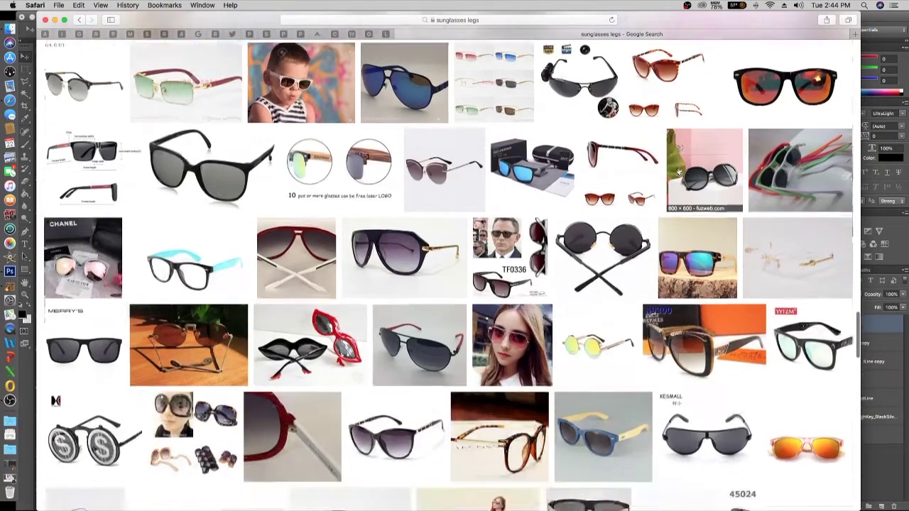
pyautogui.scroll(9, 680, 171)
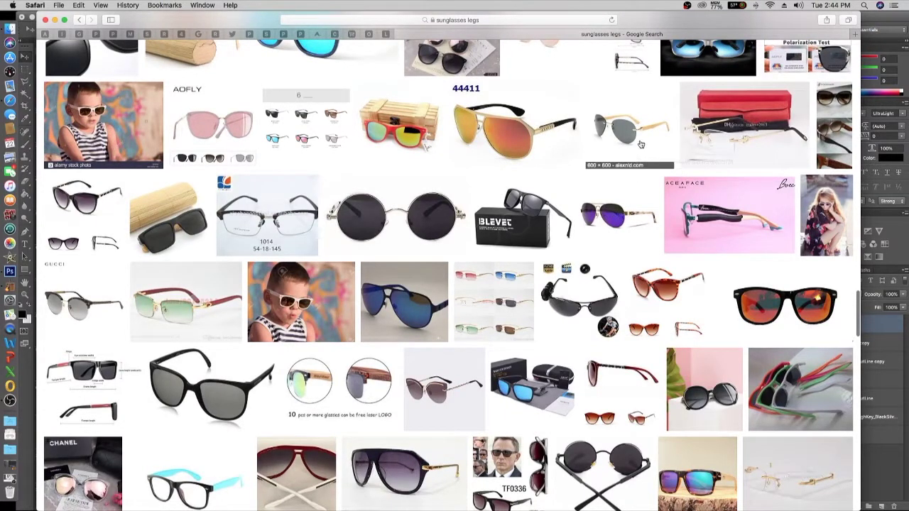
pyautogui.scroll(-7, 643, 171)
pyautogui.scroll(-3, 647, 196)
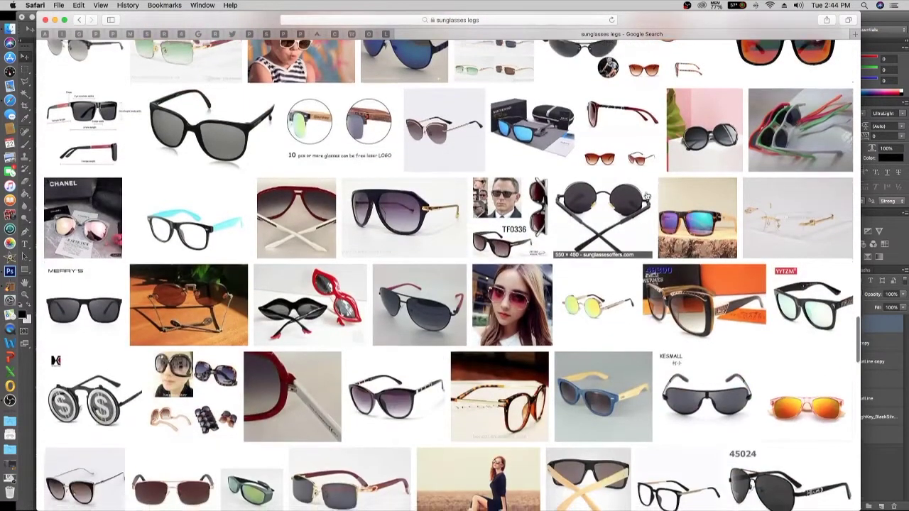
pyautogui.scroll(-4, 647, 194)
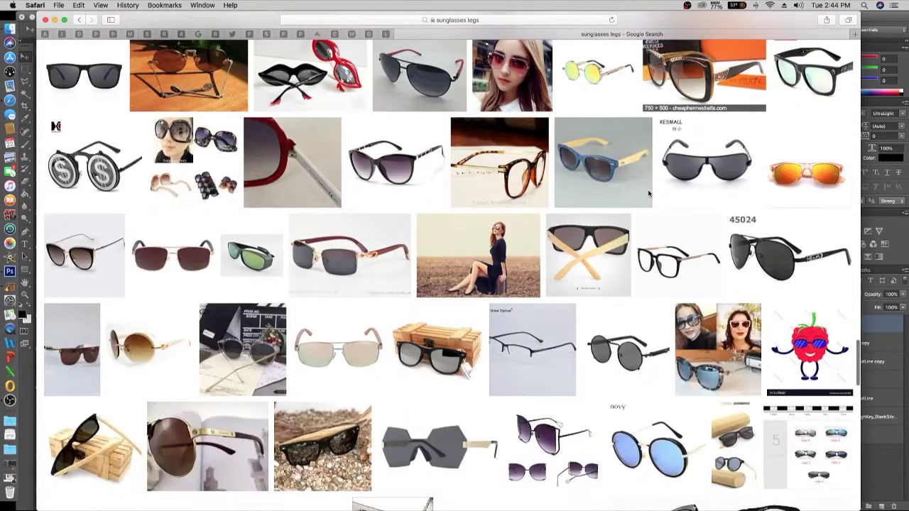
pyautogui.scroll(-1, 719, 212)
pyautogui.scroll(-2, 719, 212)
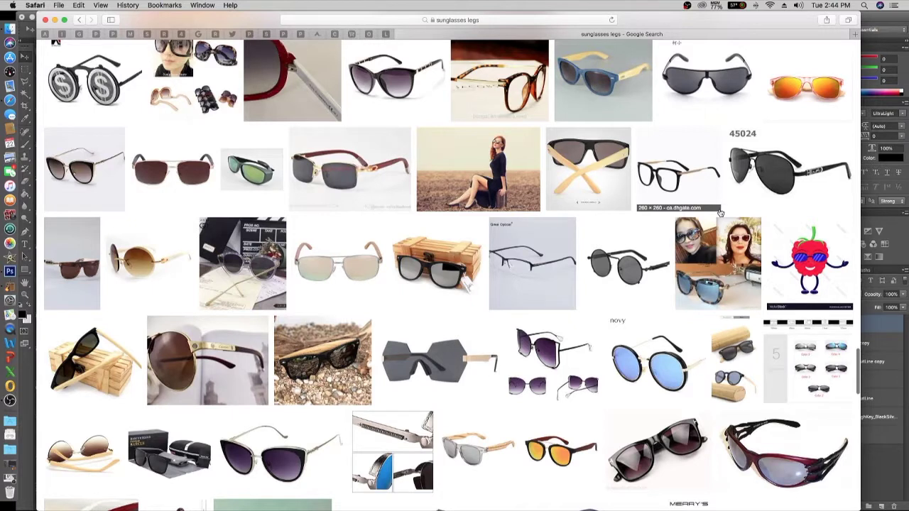
pyautogui.scroll(-3, 719, 211)
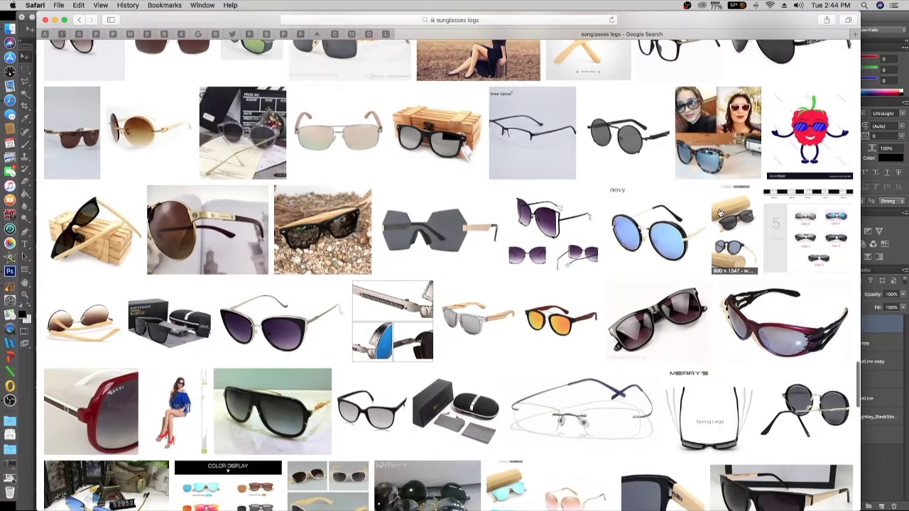
pyautogui.scroll(-5, 719, 212)
pyautogui.scroll(-2, 719, 212)
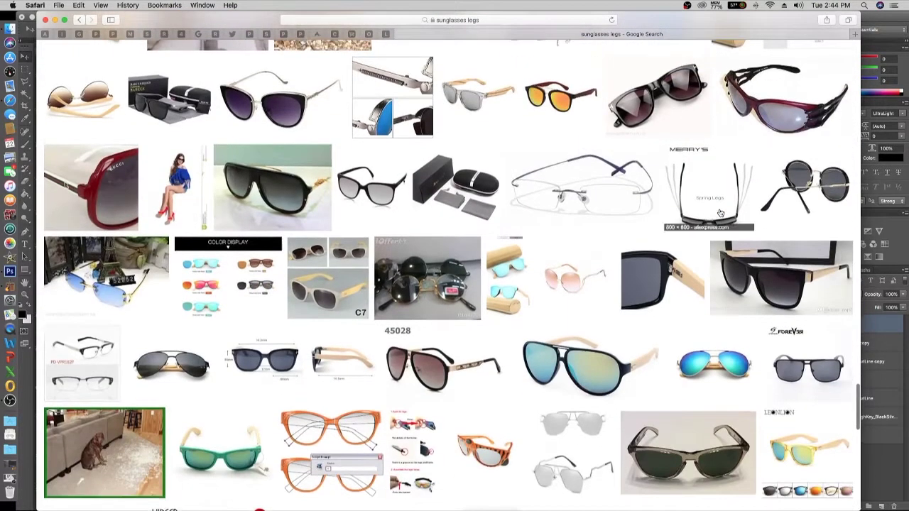
pyautogui.scroll(-5, 719, 212)
pyautogui.scroll(-3, 719, 212)
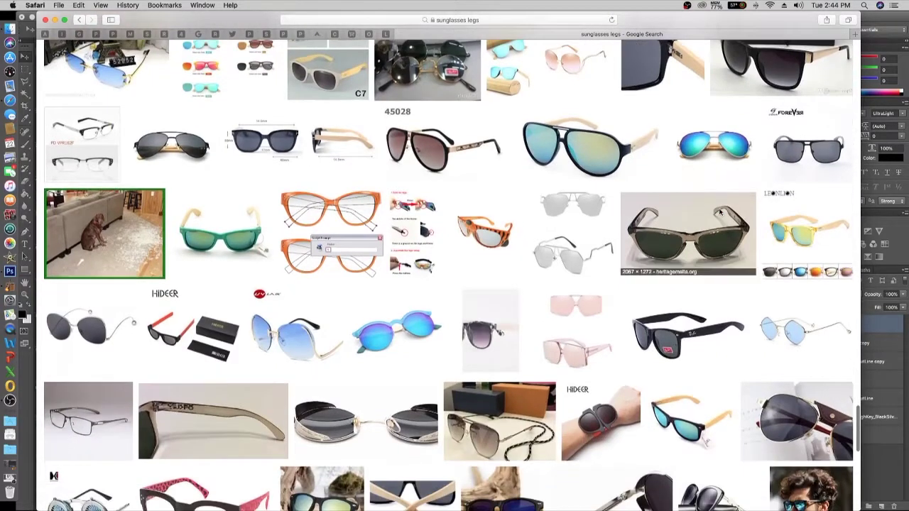
pyautogui.click(604, 228)
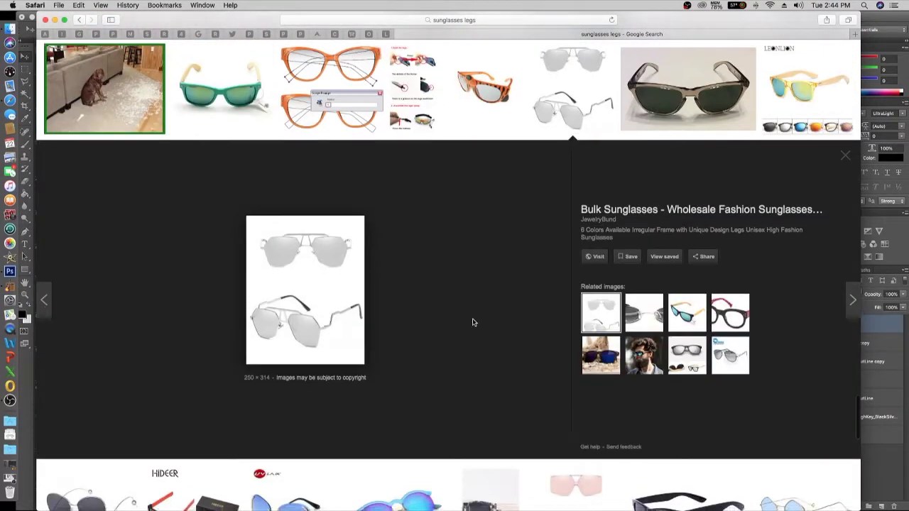
pyautogui.scroll(-5, 473, 322)
pyautogui.scroll(-3, 472, 322)
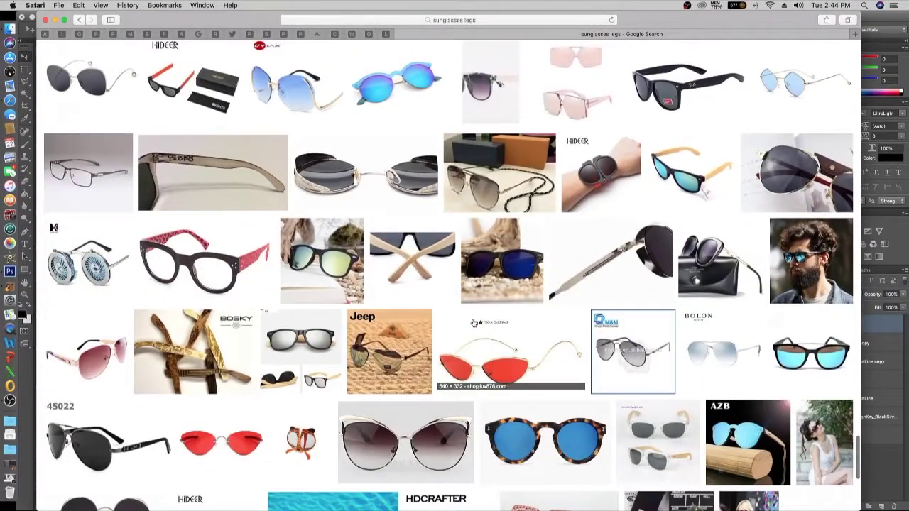
pyautogui.scroll(-8, 473, 322)
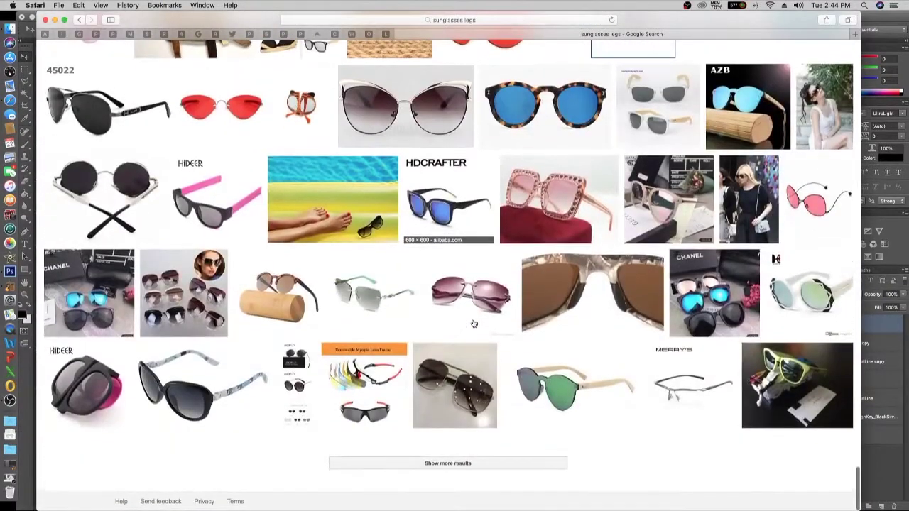
pyautogui.scroll(20, 472, 323)
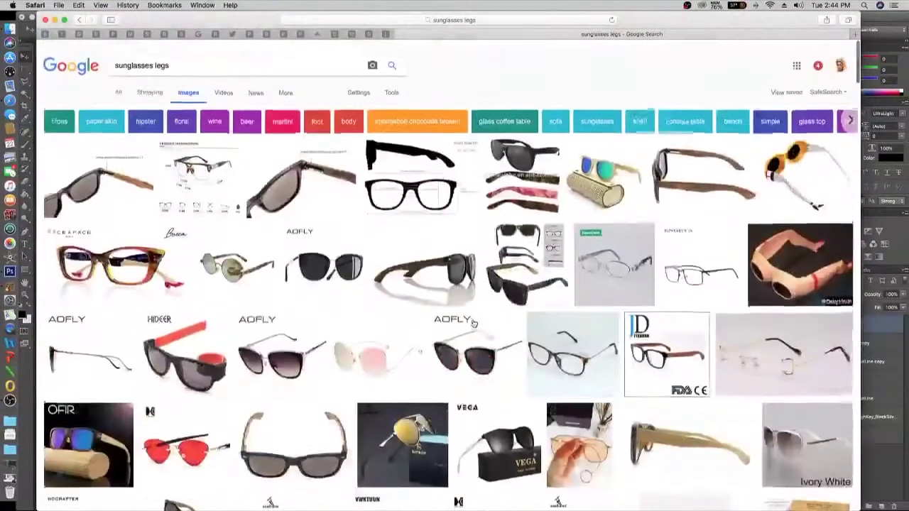
# Change the image search from 'sunglasses legs' to 'sunglasses temp' and scroll through the results
pyautogui.moveTo(155, 60); pyautogui.dragTo(191, 60)
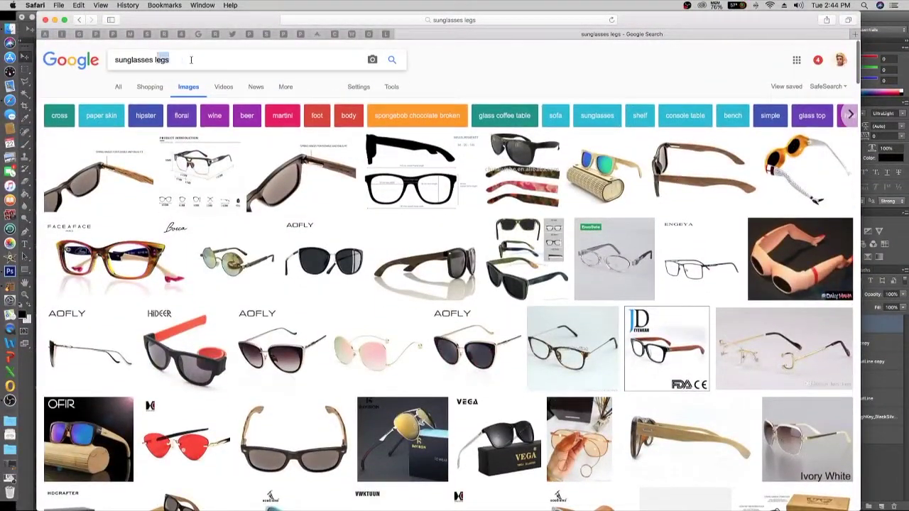
pyautogui.press('BackSpace')
pyautogui.write('temp')
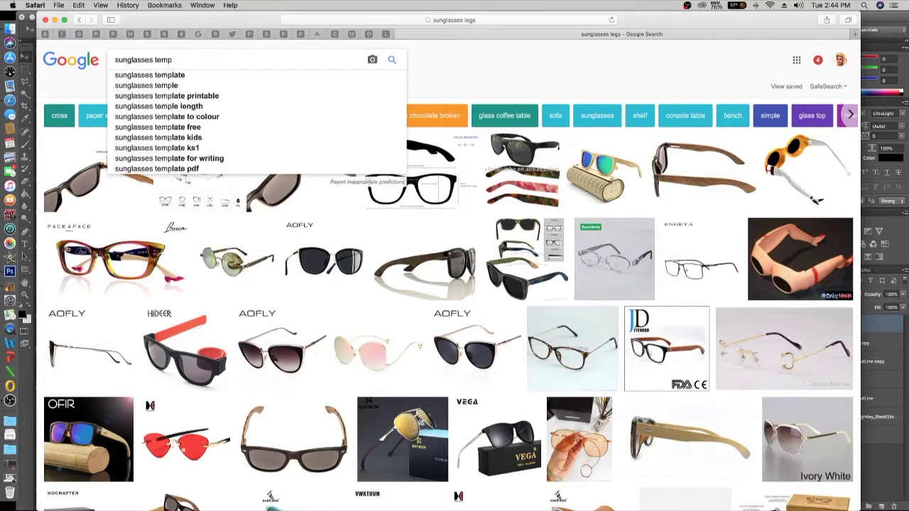
pyautogui.press('Return')
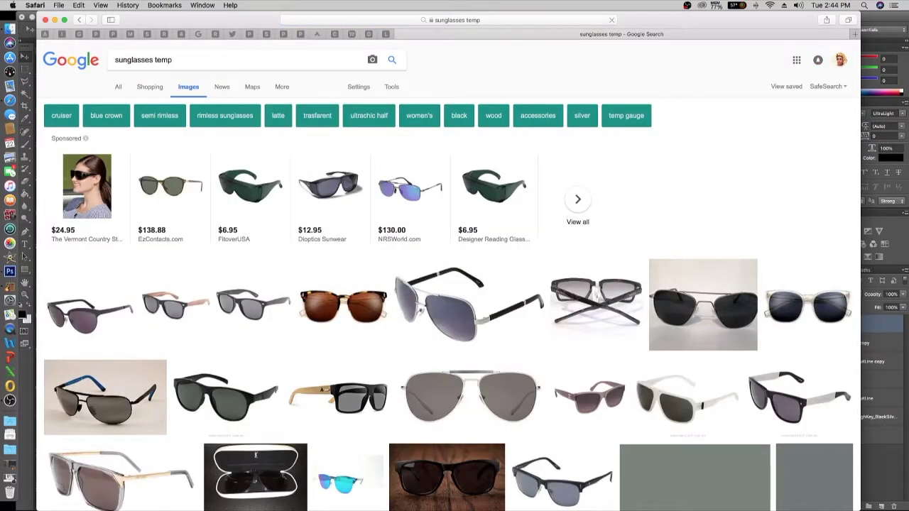
pyautogui.scroll(-3, 288, 128)
pyautogui.scroll(-5, 289, 128)
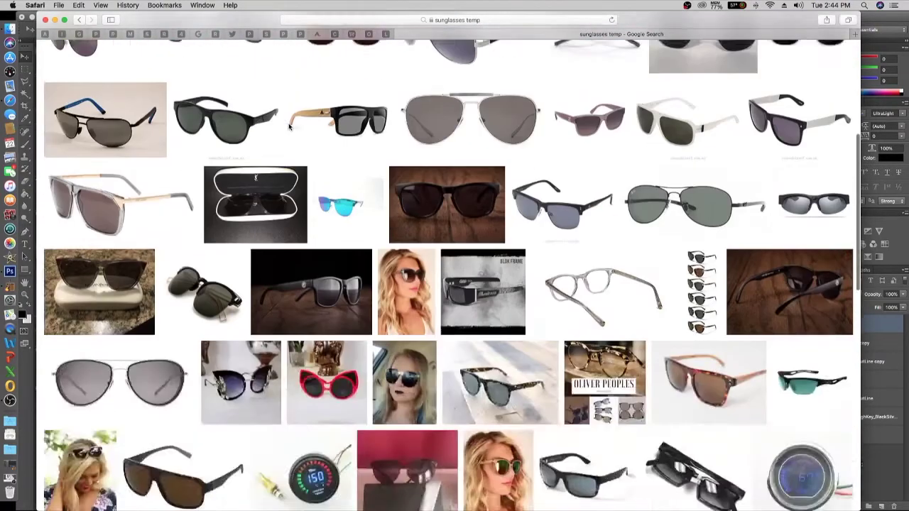
pyautogui.scroll(-10, 289, 127)
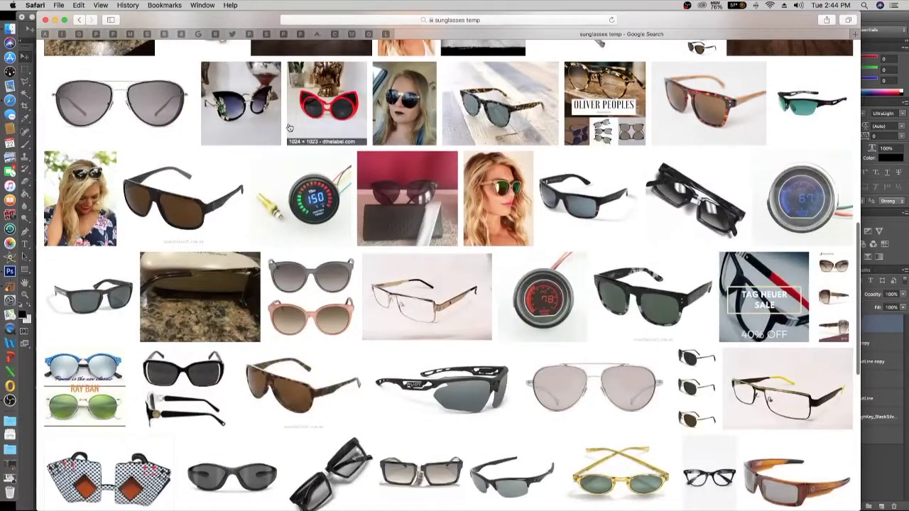
pyautogui.scroll(-5, 289, 127)
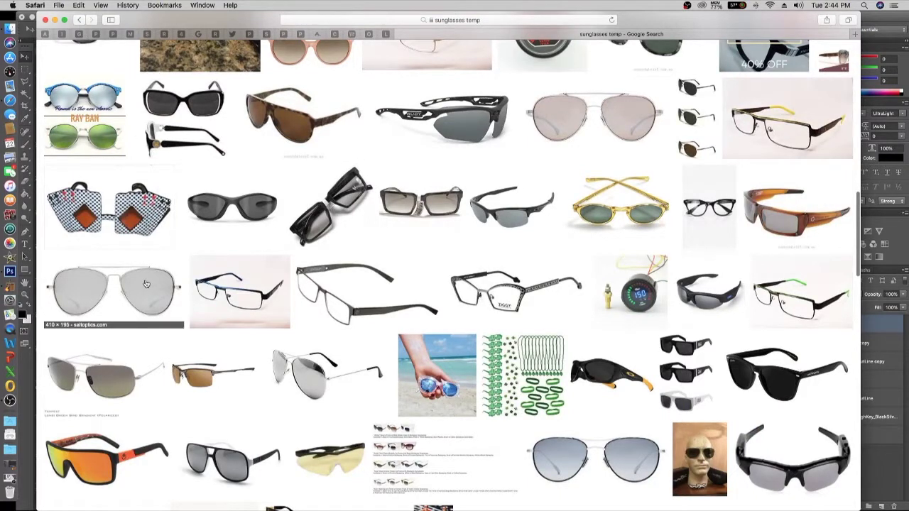
# Save the silver aviator preview image to Downloads
pyautogui.click(303, 359)
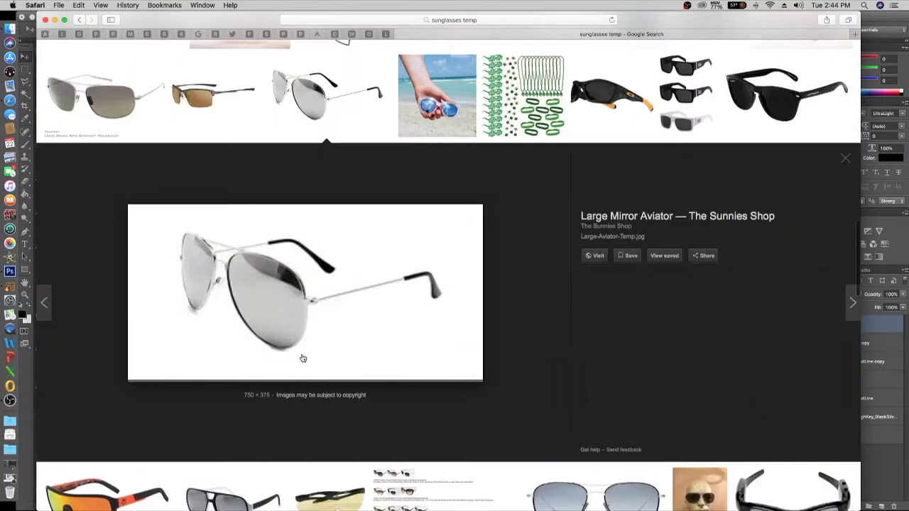
pyautogui.rightClick(315, 304)
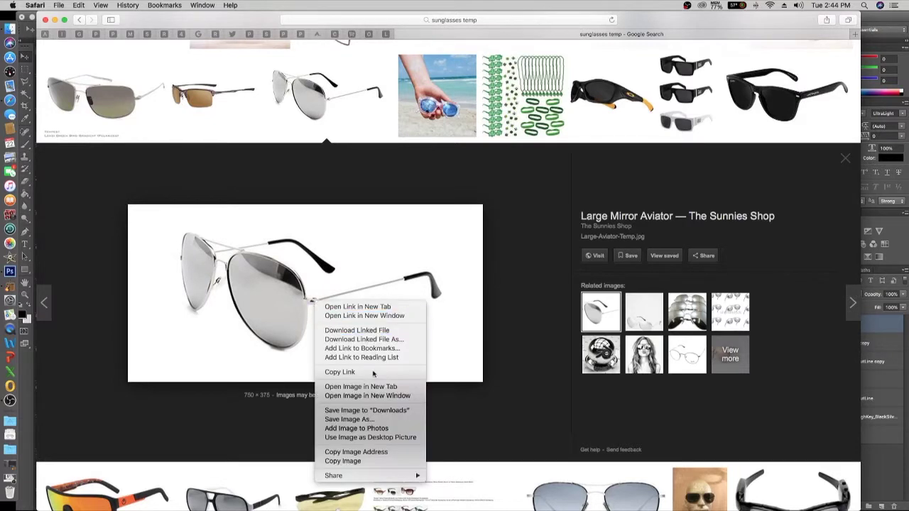
pyautogui.click(395, 409)
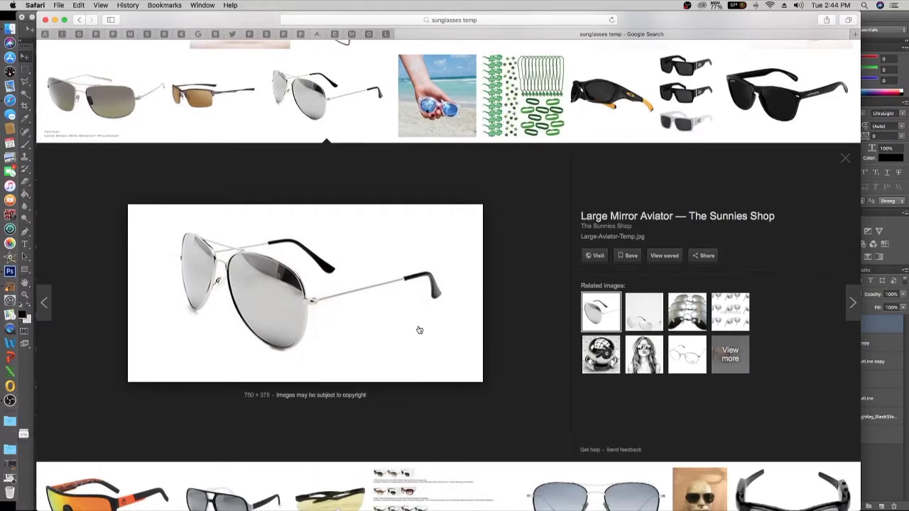
# Scroll through the results, then minimize Safari to bring Photoshop back
pyautogui.scroll(-5, 419, 328)
pyautogui.scroll(-5, 419, 328)
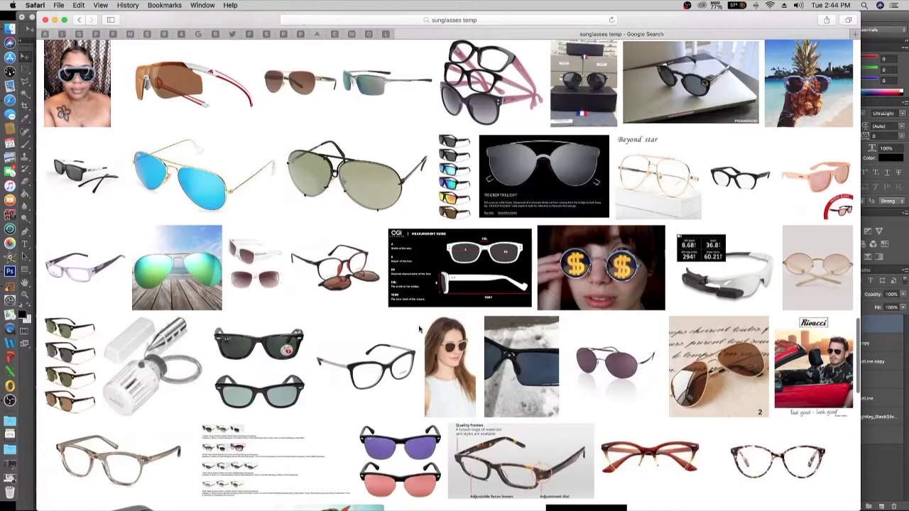
pyautogui.scroll(-2, 418, 329)
pyautogui.scroll(-4, 419, 329)
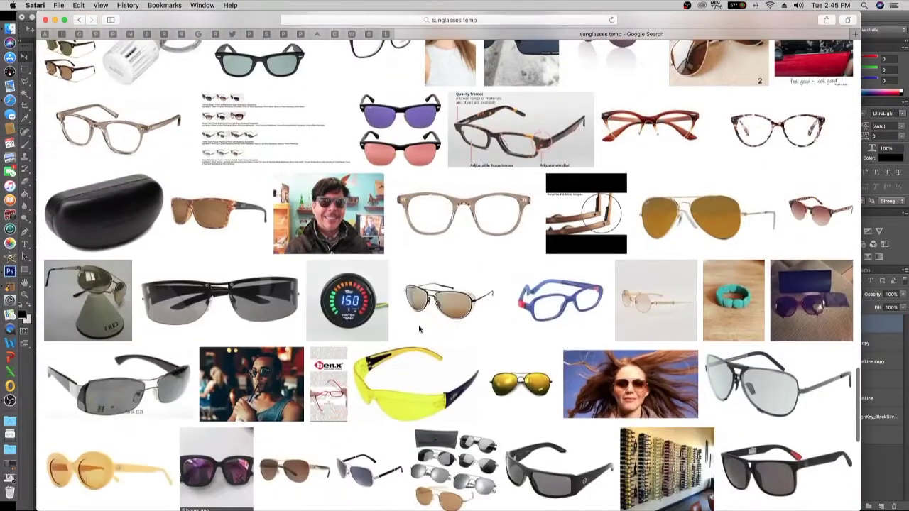
pyautogui.scroll(-10, 419, 329)
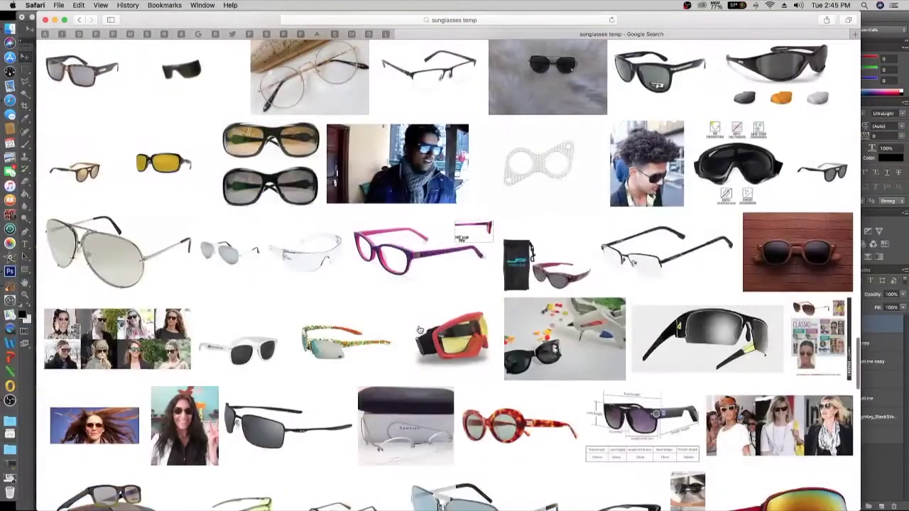
pyautogui.scroll(-7, 419, 330)
pyautogui.scroll(5, 420, 330)
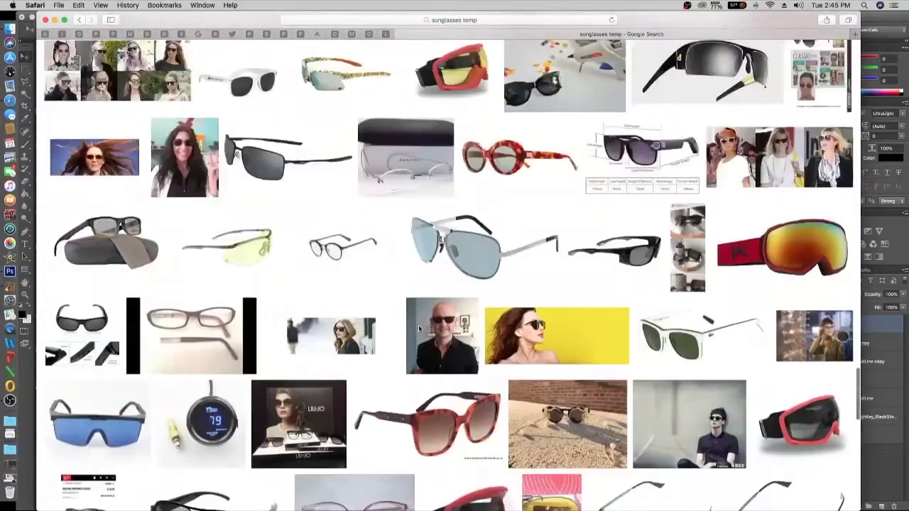
pyautogui.scroll(-10, 420, 330)
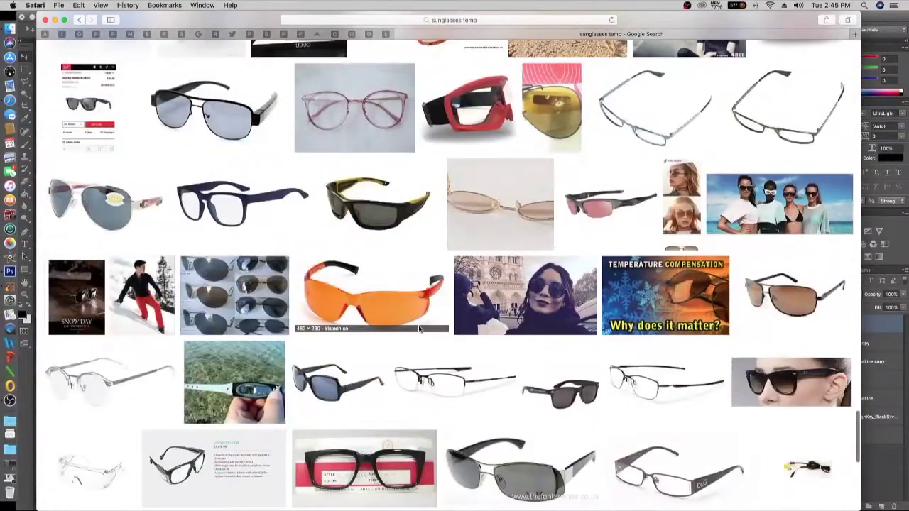
pyautogui.scroll(-5, 419, 329)
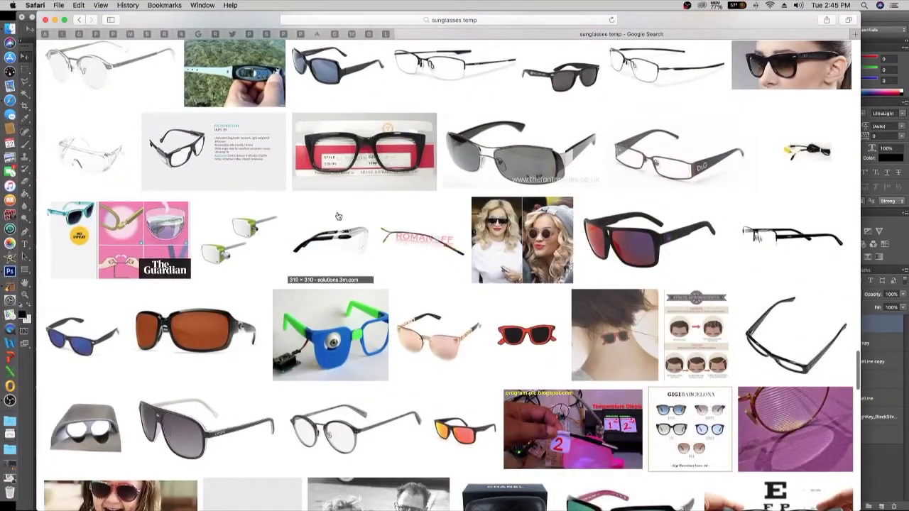
pyautogui.click(55, 19)
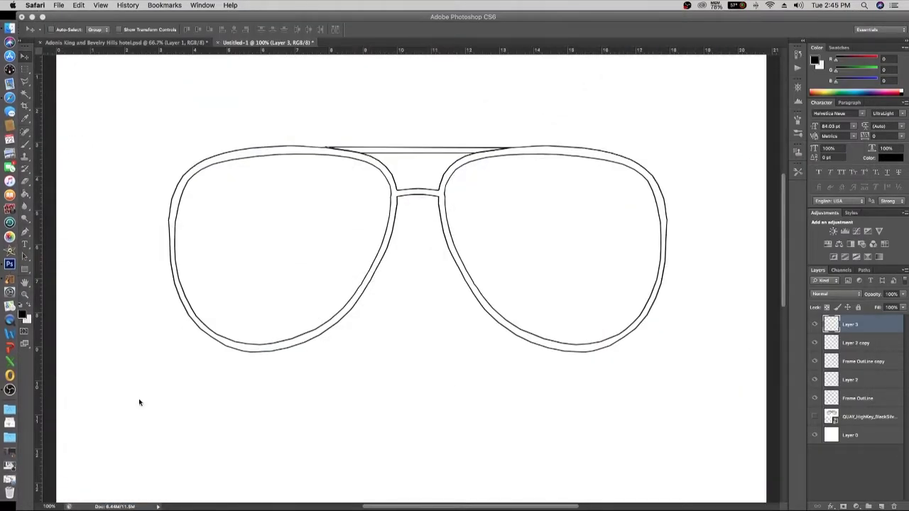
# Place the downloaded aviator photo on the canvas, enlarge it to about 133%, and commit
pyautogui.click(10, 437)
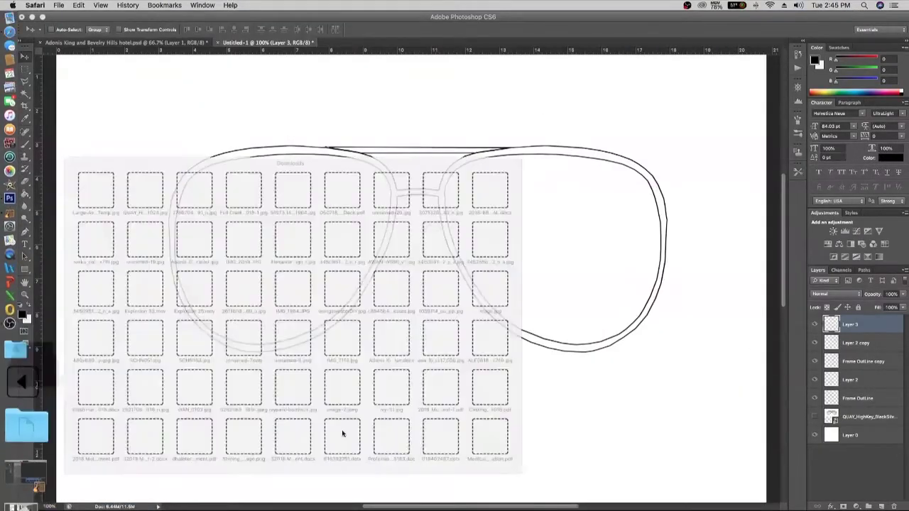
pyautogui.moveTo(131, 147); pyautogui.dragTo(330, 253)
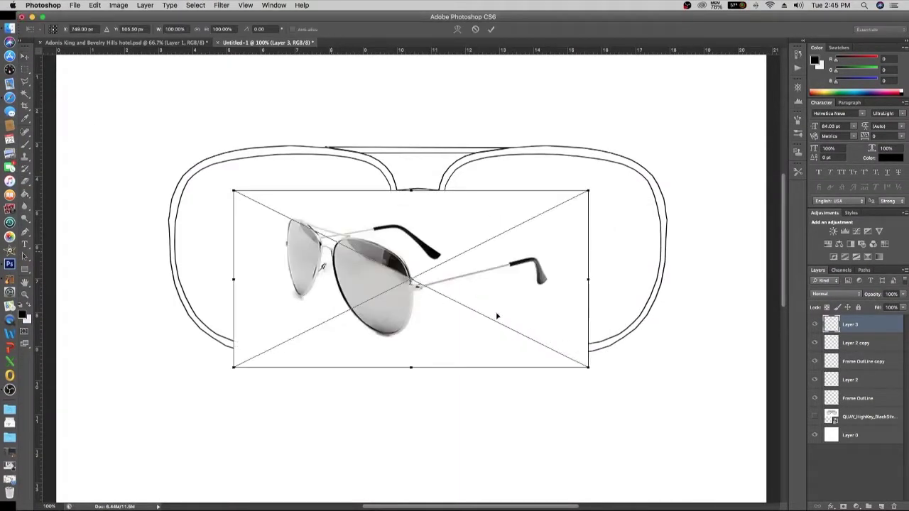
pyautogui.moveTo(585, 364); pyautogui.dragTo(689, 418)
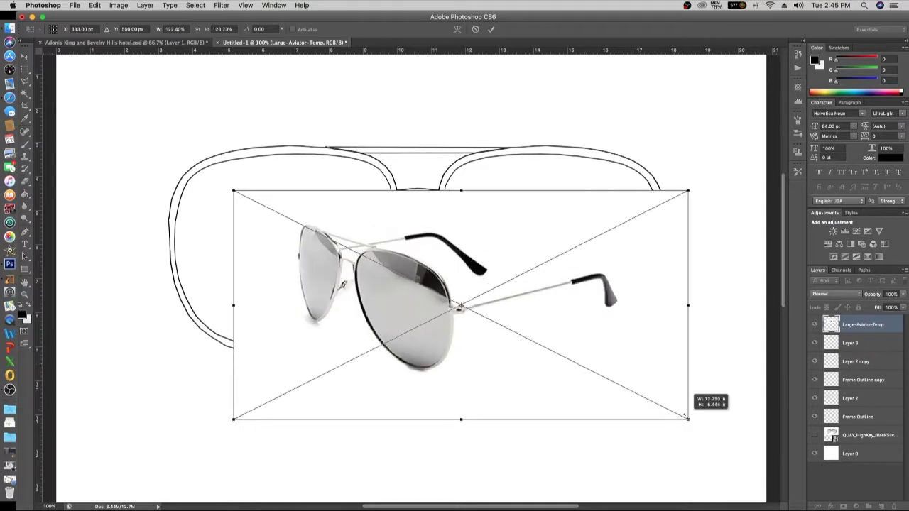
pyautogui.moveTo(217, 181); pyautogui.dragTo(213, 178)
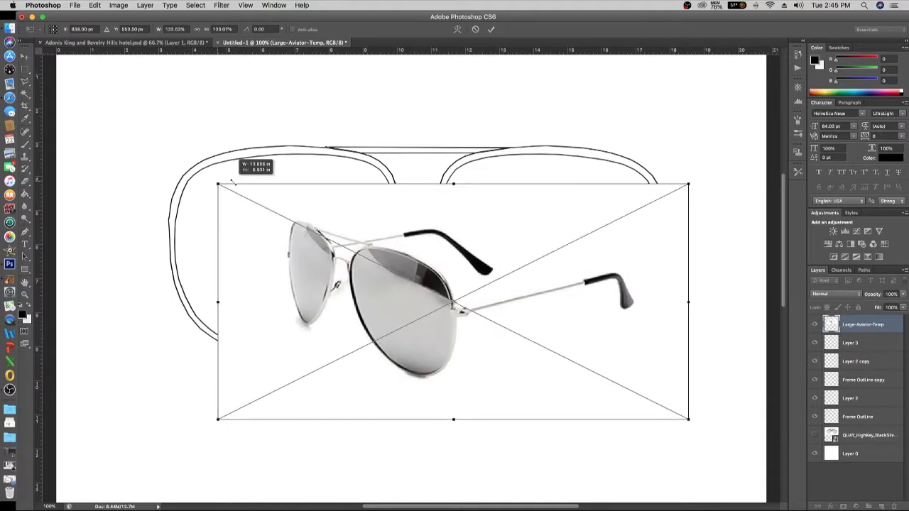
pyautogui.scroll(-3, 355, 206)
pyautogui.moveTo(352, 324); pyautogui.dragTo(353, 327)
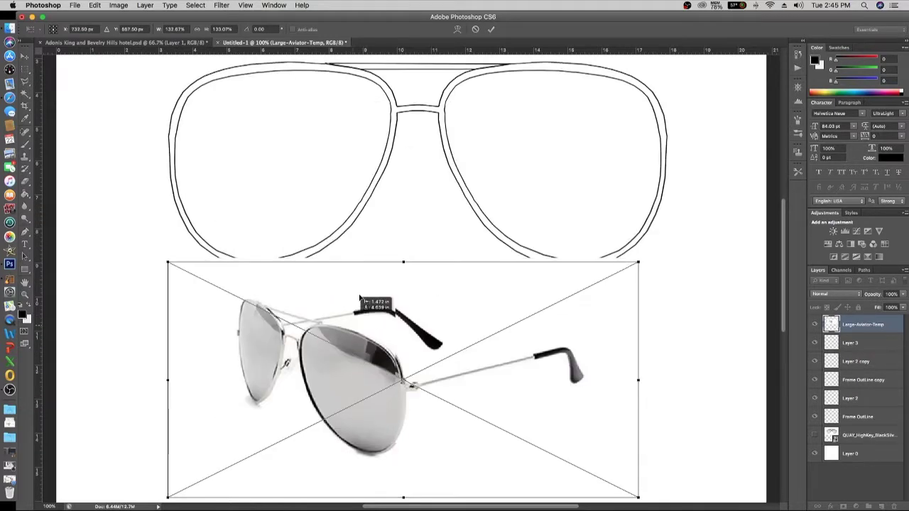
pyautogui.scroll(-7, 359, 300)
pyautogui.scroll(2, 370, 262)
pyautogui.scroll(1, 370, 262)
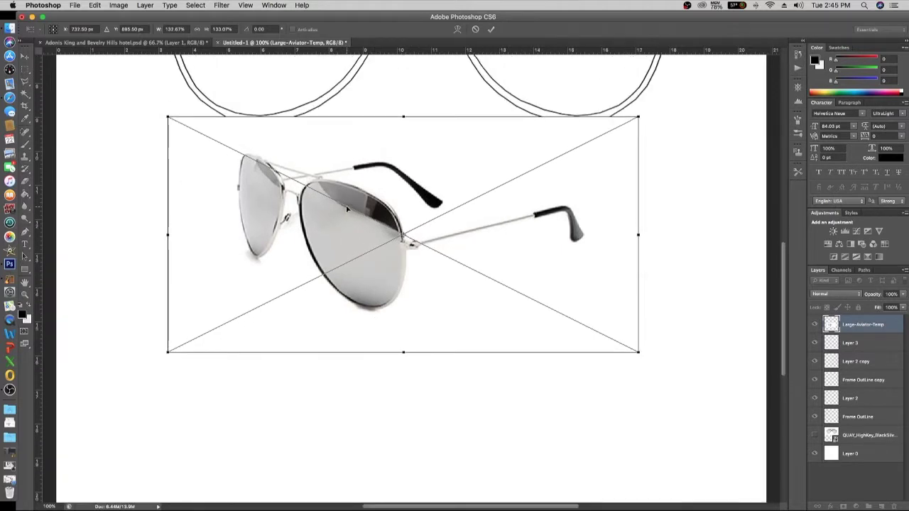
pyautogui.moveTo(346, 231); pyautogui.dragTo(356, 236)
pyautogui.press('Return')
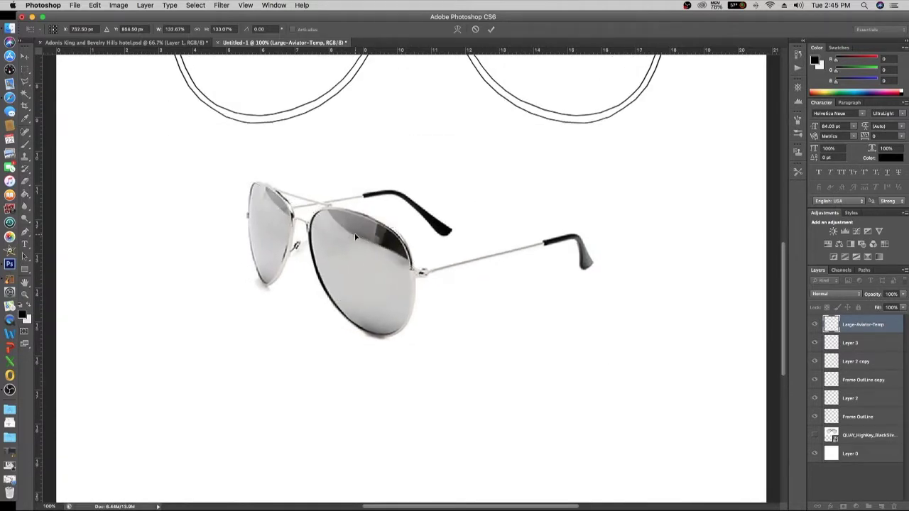
# On a new Layer 4, lasso-trace a temple arm shape with a curved ear end below the photo
pyautogui.click(25, 83)
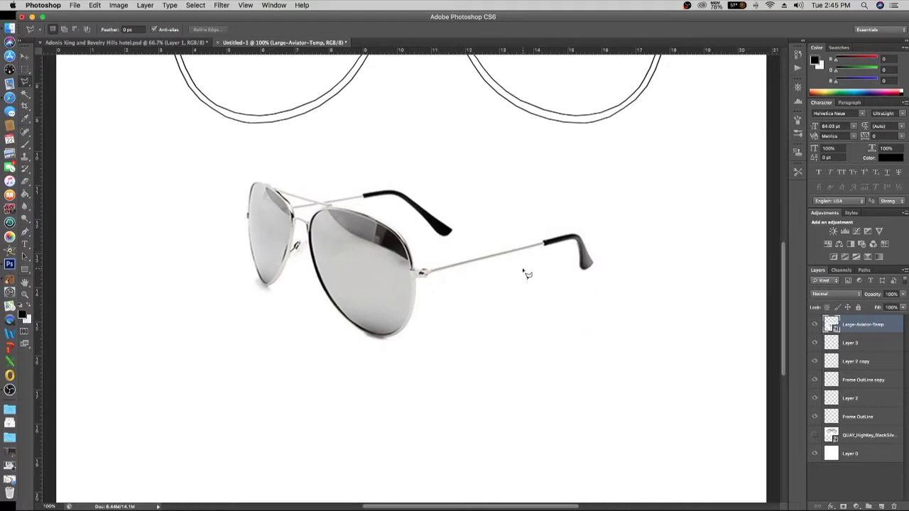
pyautogui.click(881, 506)
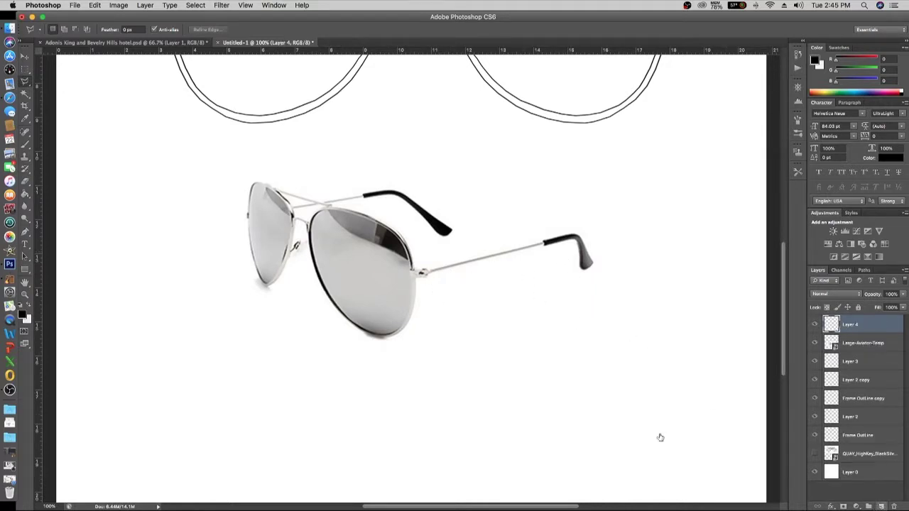
pyautogui.click(268, 359)
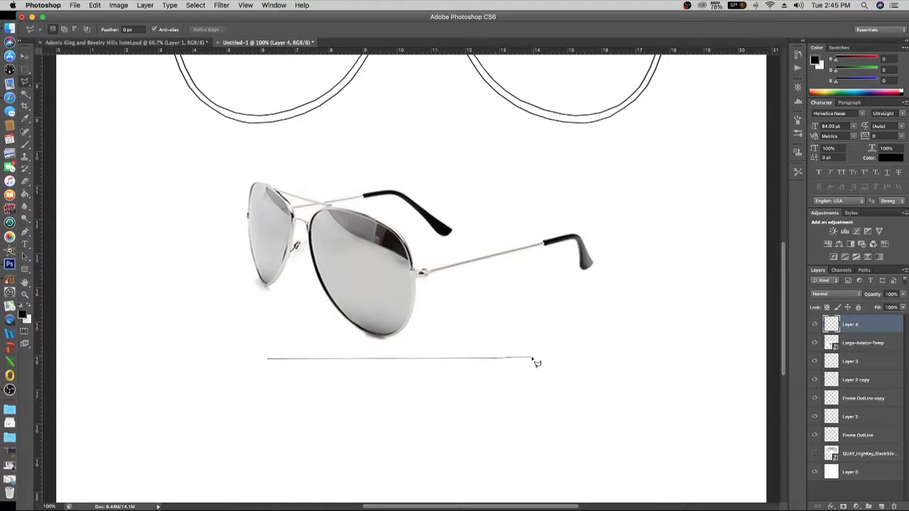
pyautogui.moveTo(535, 359)
pyautogui.mouseDown()
pyautogui.moveTo(579, 388)
pyautogui.moveTo(582, 415)
pyautogui.moveTo(572, 415)
pyautogui.moveTo(580, 414)
pyautogui.moveTo(570, 411)
pyautogui.moveTo(548, 371)
pyautogui.mouseUp()
pyautogui.moveTo(512, 364); pyautogui.dragTo(269, 365)
# Stroke the temple arm selection with a 2 px black centre outline
pyautogui.rightClick(396, 360)
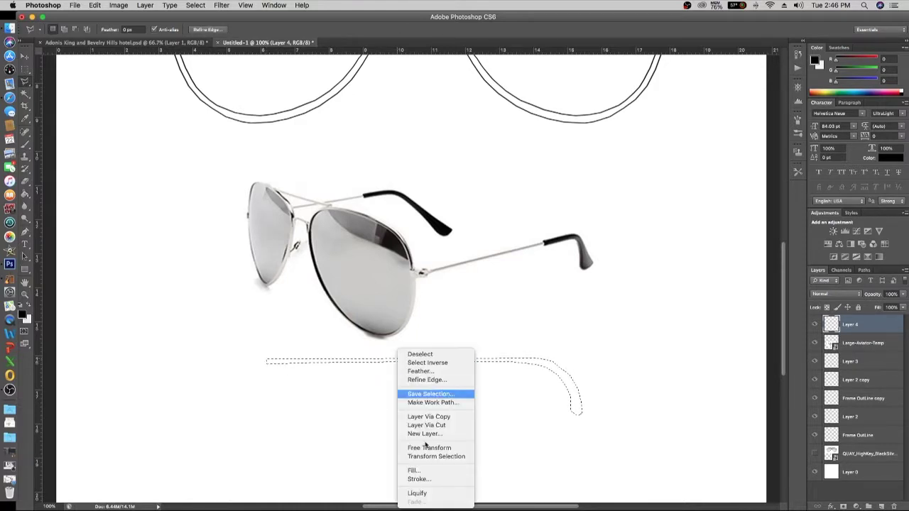
pyautogui.click(418, 478)
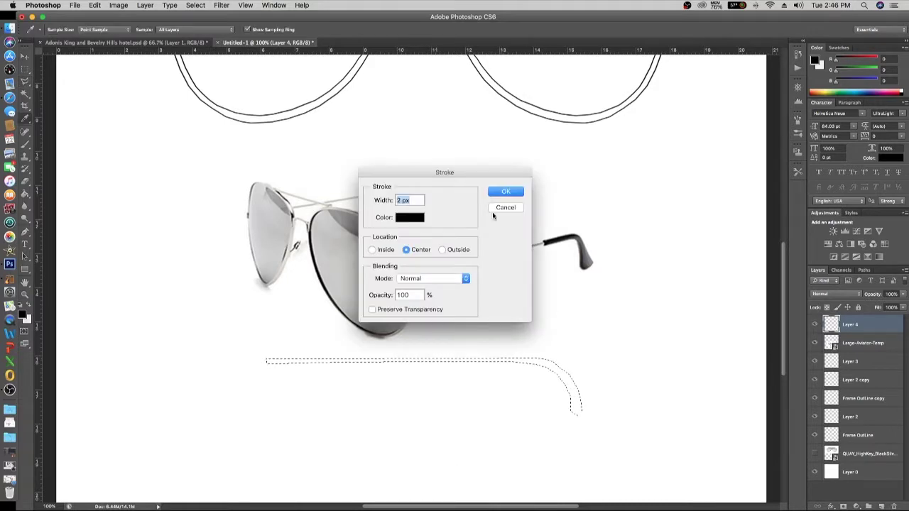
pyautogui.click(500, 192)
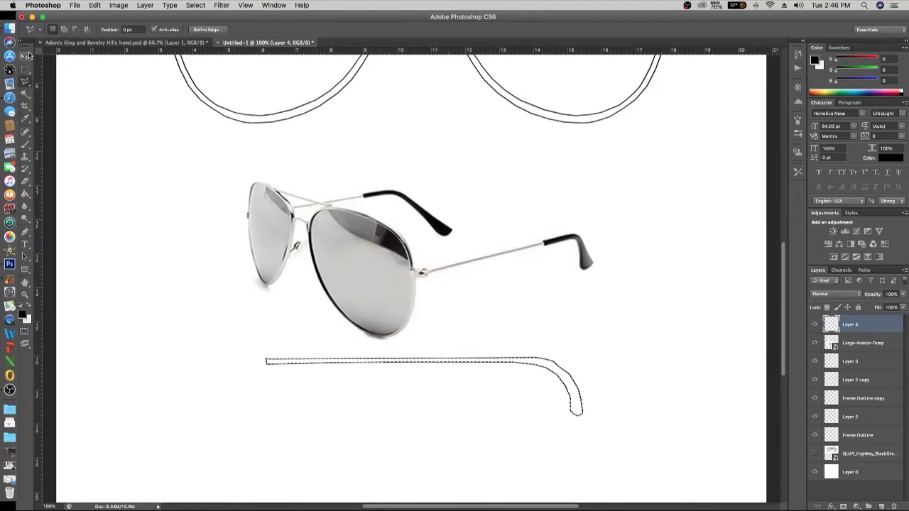
# Deselect, delete the Large-Aviator-Temp photo layer, and make Layer 4 the active layer
pyautogui.press('w')
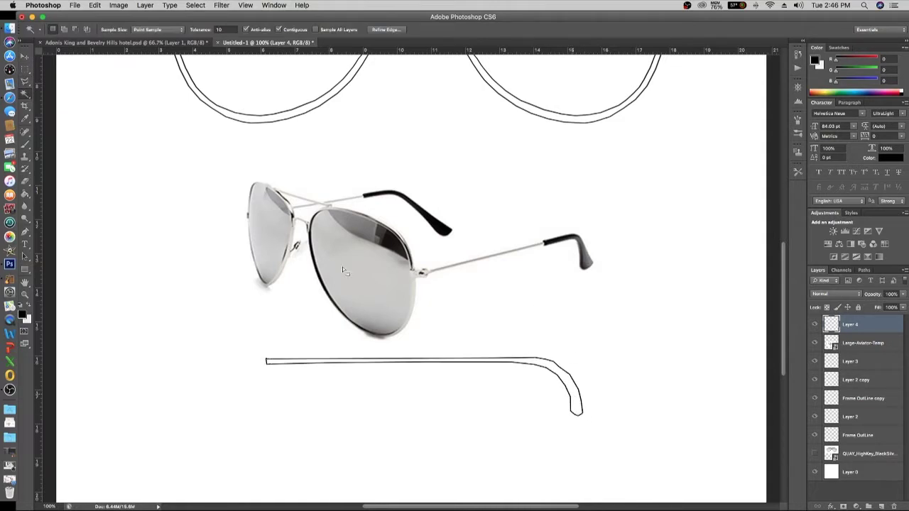
pyautogui.press('super+d')
pyautogui.click(26, 56)
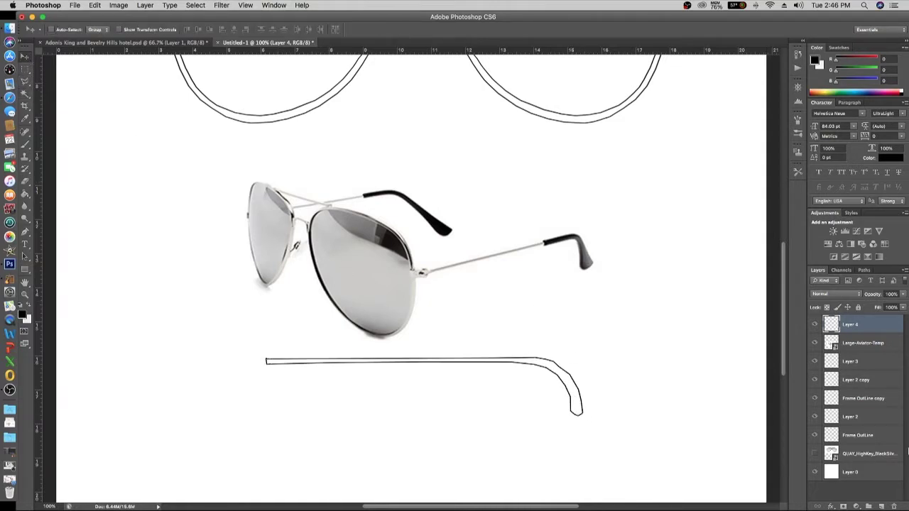
pyautogui.click(863, 343)
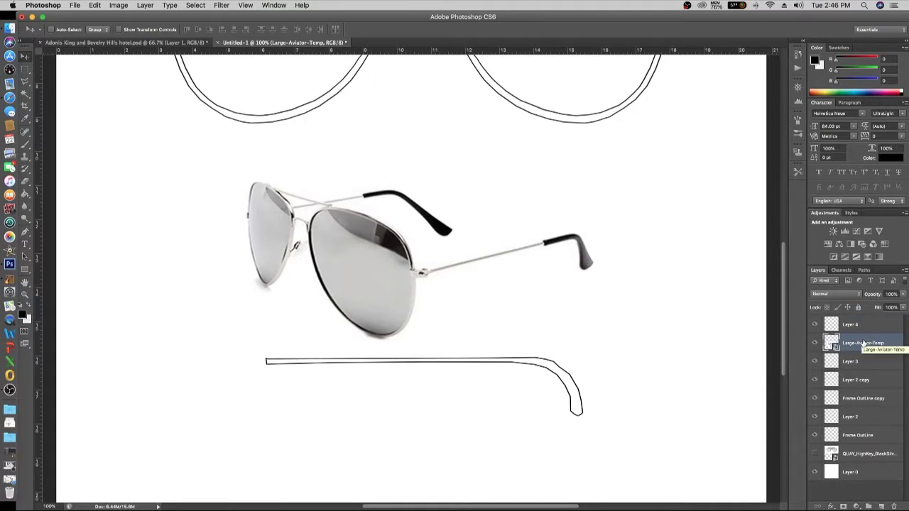
pyautogui.press('Delete')
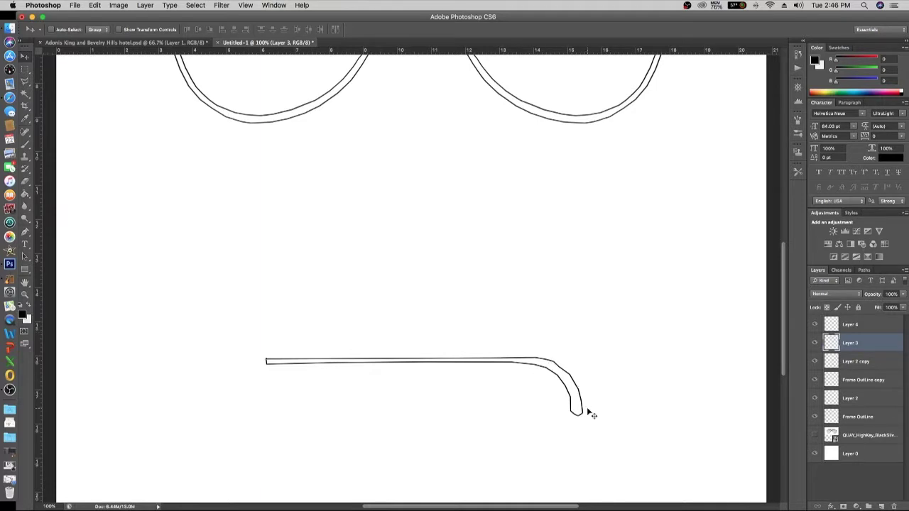
pyautogui.click(857, 324)
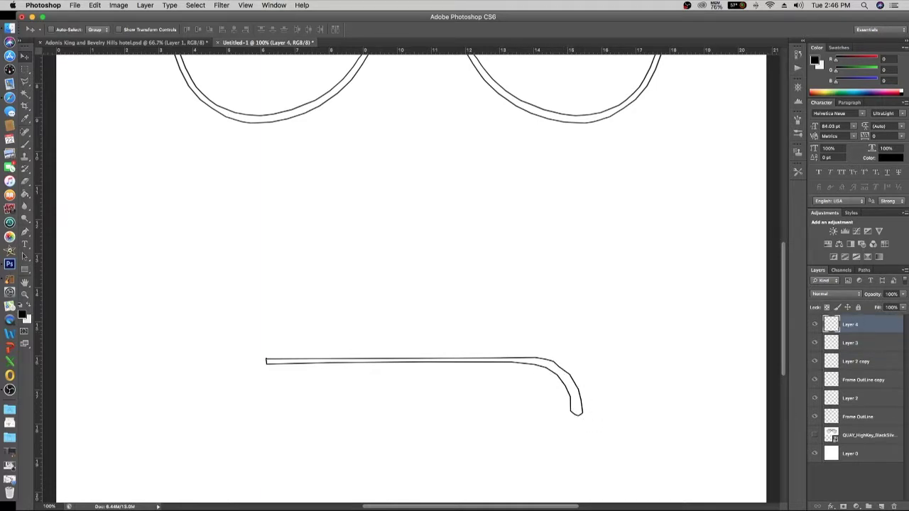
pyautogui.click(220, 5)
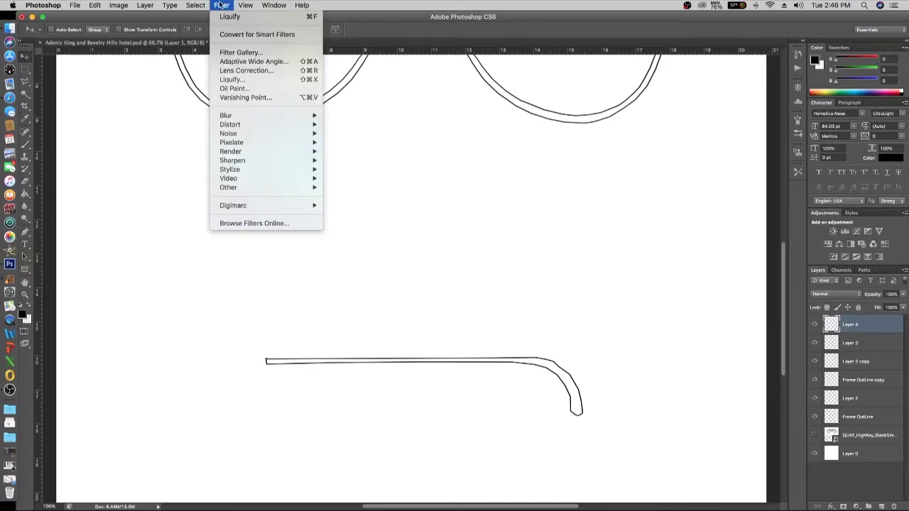
# Open Liquify on Layer 4, zoom the preview to 200%, and shrink the brush size
pyautogui.click(240, 80)
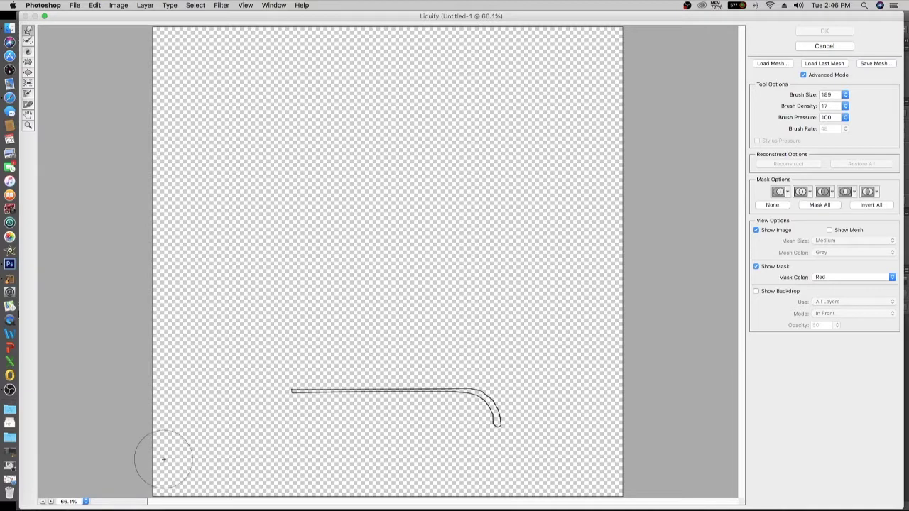
pyautogui.click(51, 502)
pyautogui.click(51, 502)
pyautogui.scroll(-3, 383, 397)
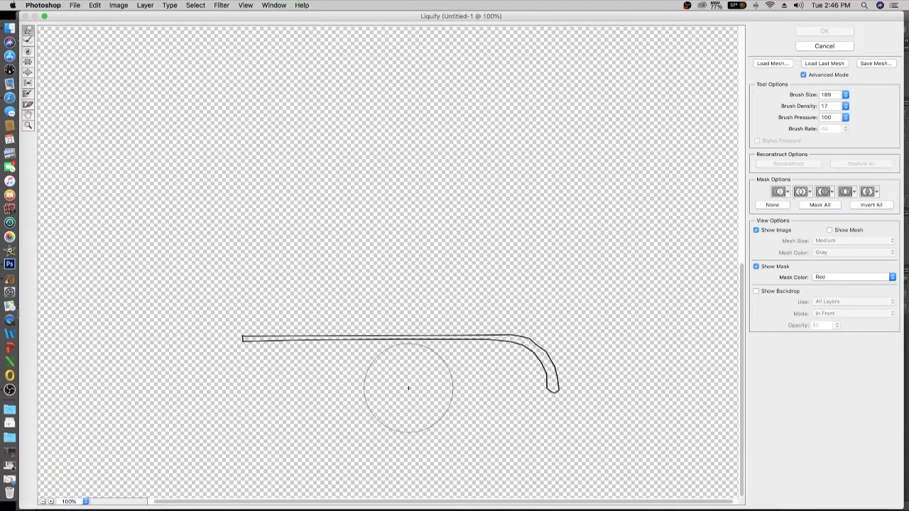
pyautogui.click(51, 502)
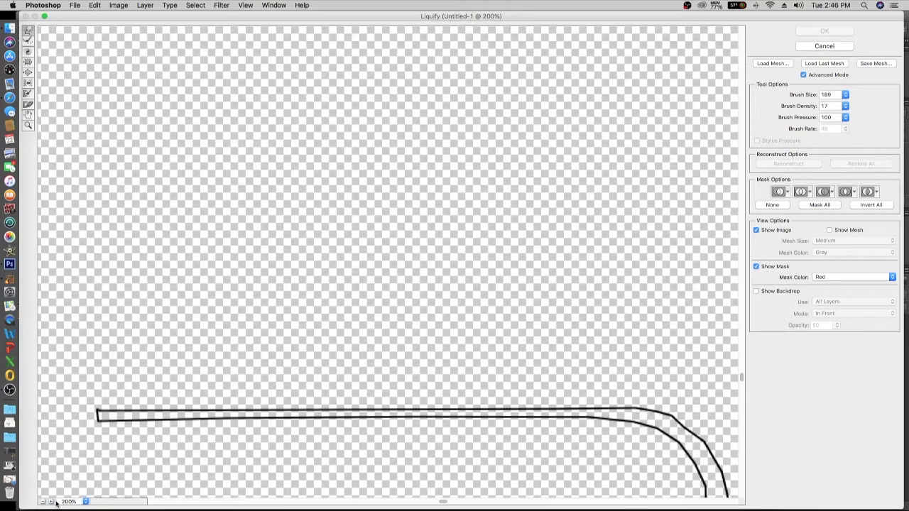
pyautogui.hscroll(5, 565, 341)
pyautogui.scroll(-3, 565, 341)
pyautogui.scroll(1, 561, 354)
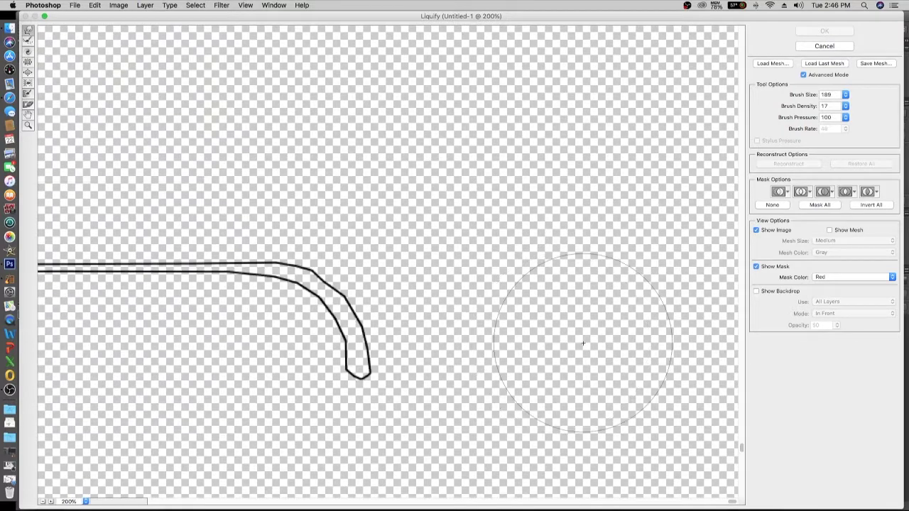
pyautogui.moveTo(815, 97); pyautogui.dragTo(796, 96)
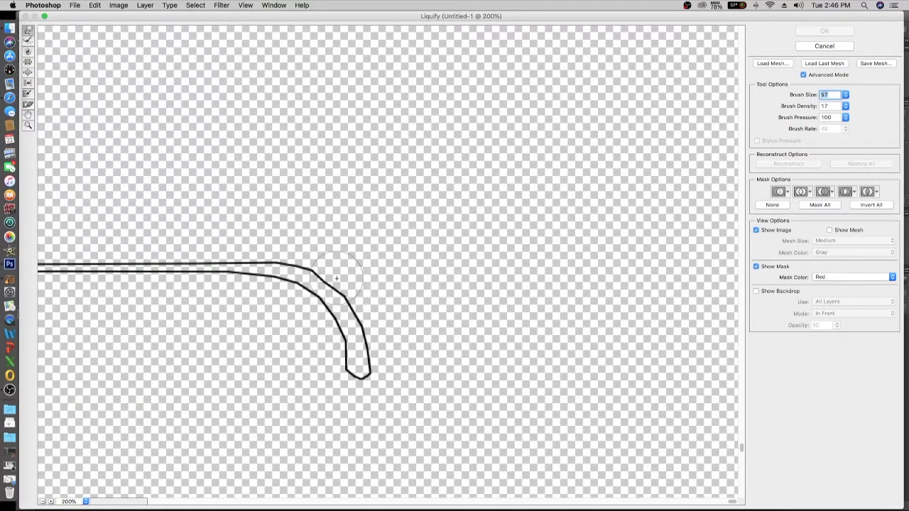
# Forward Warp the arm's curved bend down-right and the left end's lower edge, then apply
pyautogui.moveTo(321, 280); pyautogui.dragTo(333, 291)
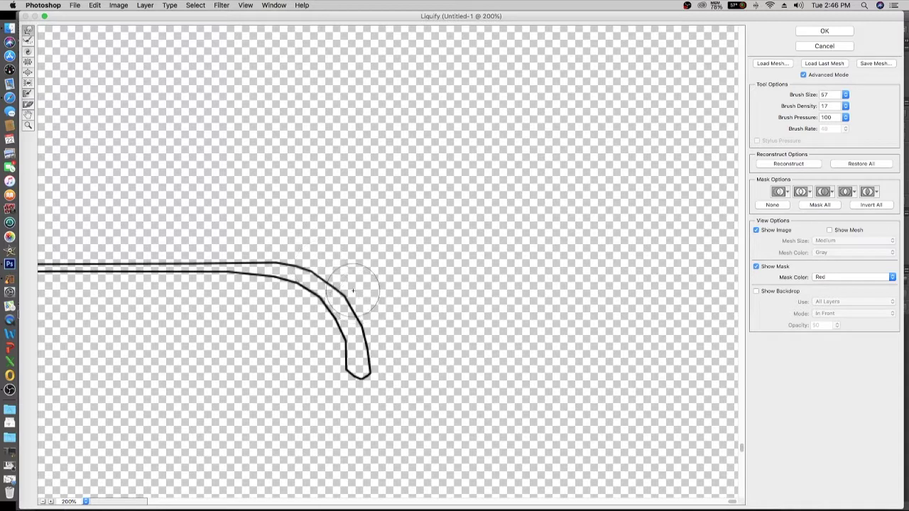
pyautogui.scroll(3, 344, 298)
pyautogui.scroll(-6, 348, 290)
pyautogui.hscroll(-4, 348, 291)
pyautogui.scroll(6, 360, 316)
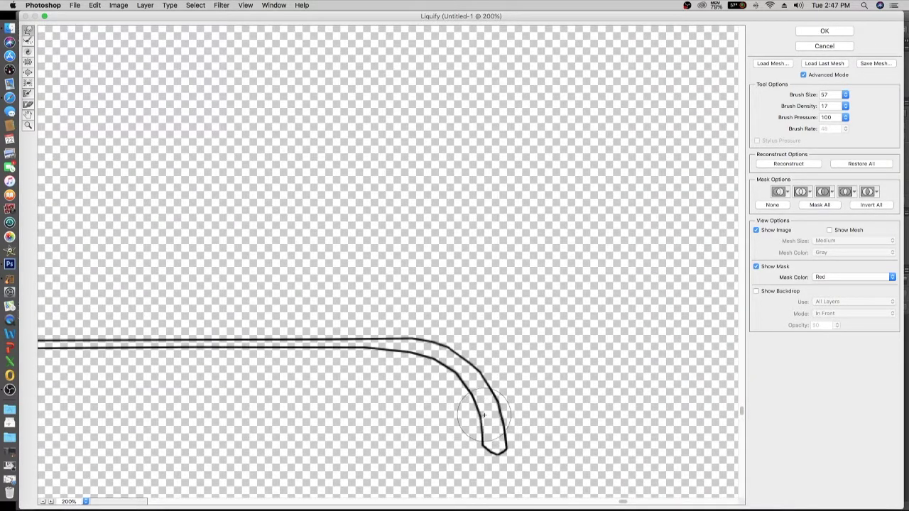
pyautogui.scroll(3, 488, 420)
pyautogui.scroll(-6, 492, 426)
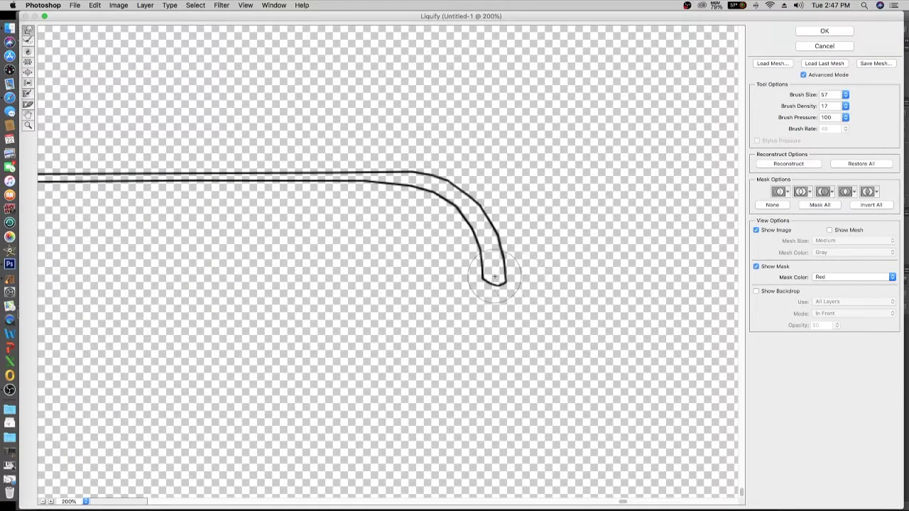
pyautogui.hscroll(-15, 504, 276)
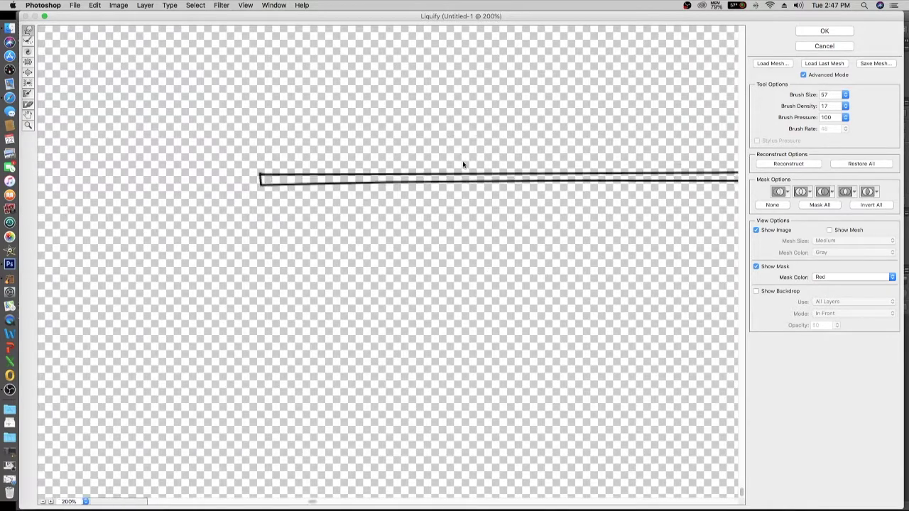
pyautogui.hscroll(12, 355, 212)
pyautogui.hscroll(-8, 274, 189)
pyautogui.moveTo(274, 189)
pyautogui.mouseDown()
pyautogui.moveTo(257, 184)
pyautogui.moveTo(260, 194)
pyautogui.mouseUp()
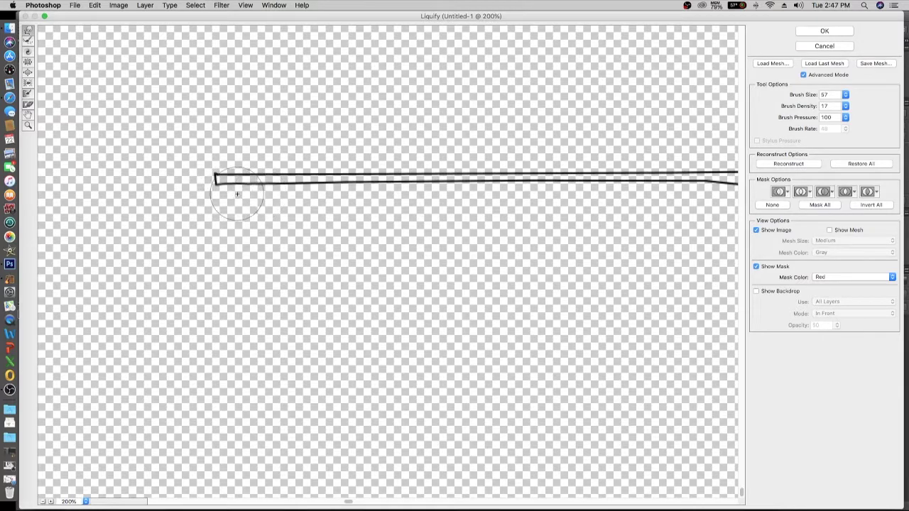
pyautogui.click(821, 30)
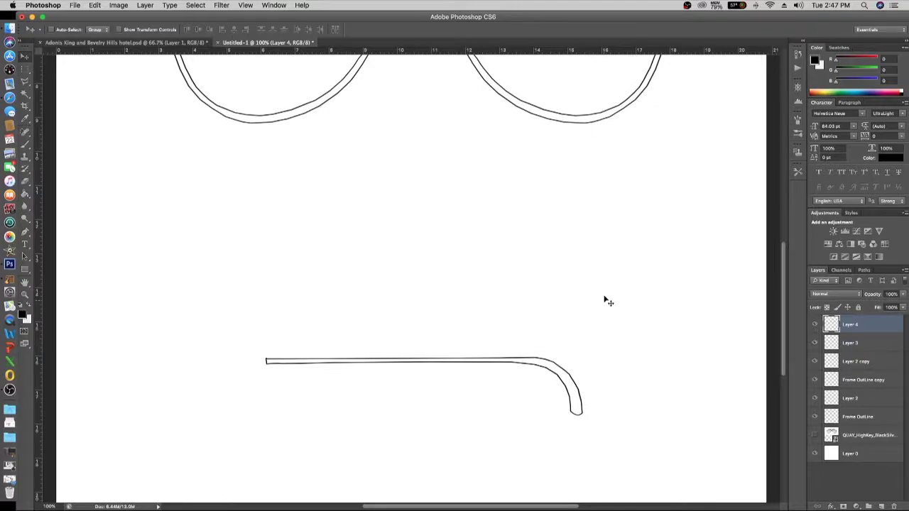
# Free Transform the temple arm, enlarging it up-left and stretching it wider to the right
pyautogui.scroll(-2, 260, 207)
pyautogui.click(75, 5)
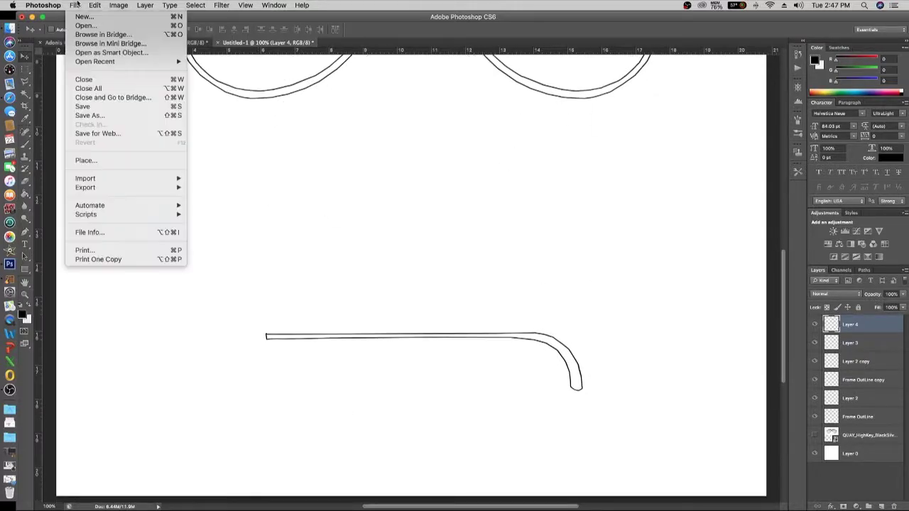
pyautogui.moveTo(132, 187)
pyautogui.moveTo(103, 5)
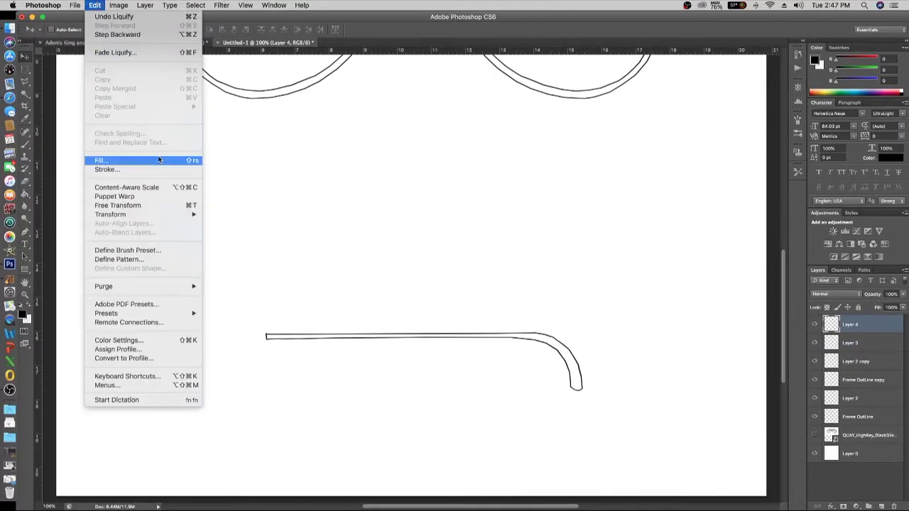
pyautogui.click(155, 206)
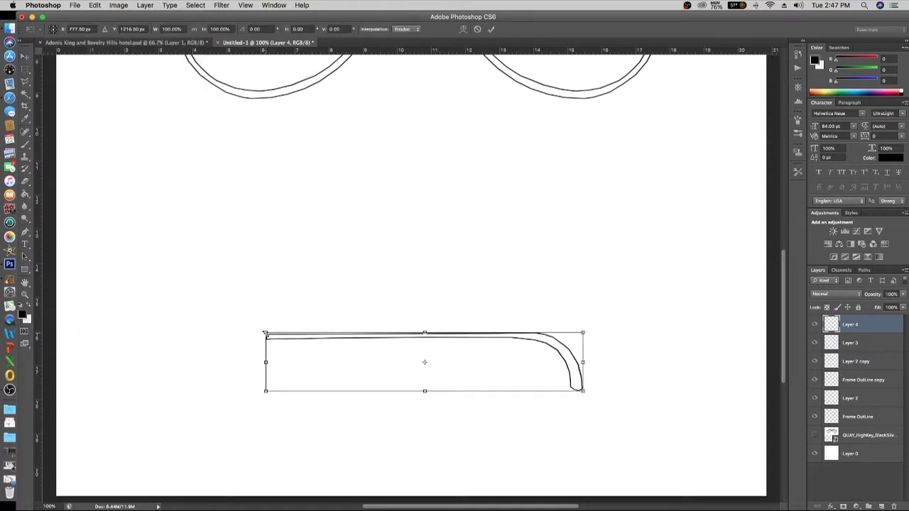
pyautogui.moveTo(265, 333); pyautogui.dragTo(184, 276)
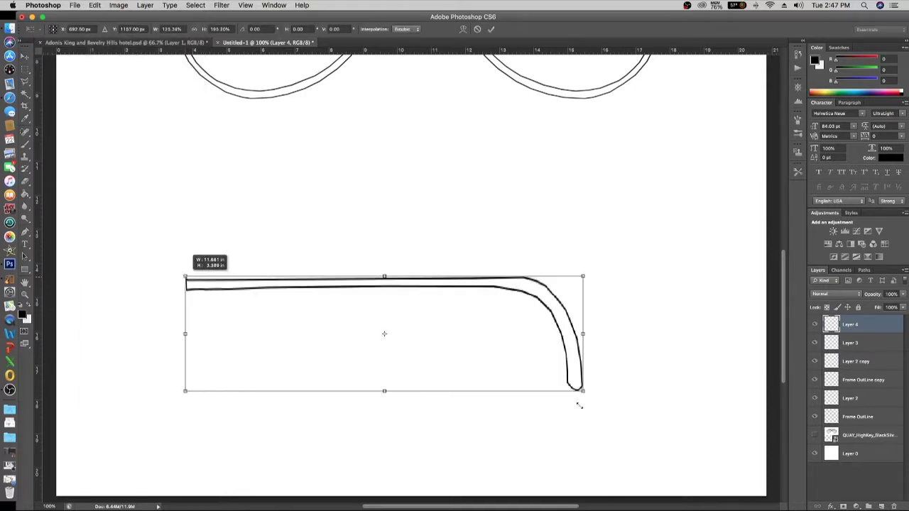
pyautogui.moveTo(583, 390)
pyautogui.mouseDown()
pyautogui.moveTo(624, 388)
pyautogui.moveTo(629, 373)
pyautogui.mouseUp()
# Zoom out to 66.7%, widen the arm slightly more, and commit the roughly 141% × 168% scale
pyautogui.press('super+minus')
pyautogui.hscroll(-3, 628, 371)
pyautogui.scroll(4, 629, 370)
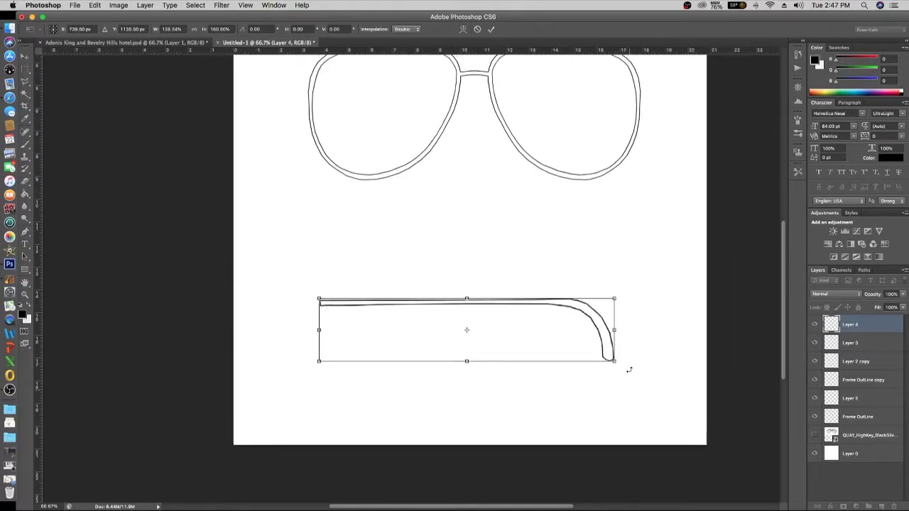
pyautogui.moveTo(571, 418)
pyautogui.mouseDown()
pyautogui.moveTo(579, 396)
pyautogui.moveTo(583, 403)
pyautogui.mouseUp()
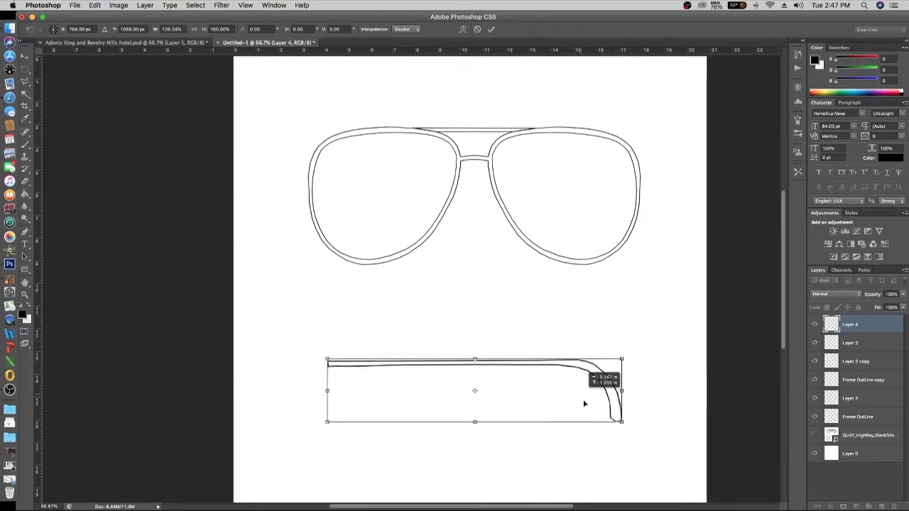
pyautogui.moveTo(623, 425); pyautogui.dragTo(626, 426)
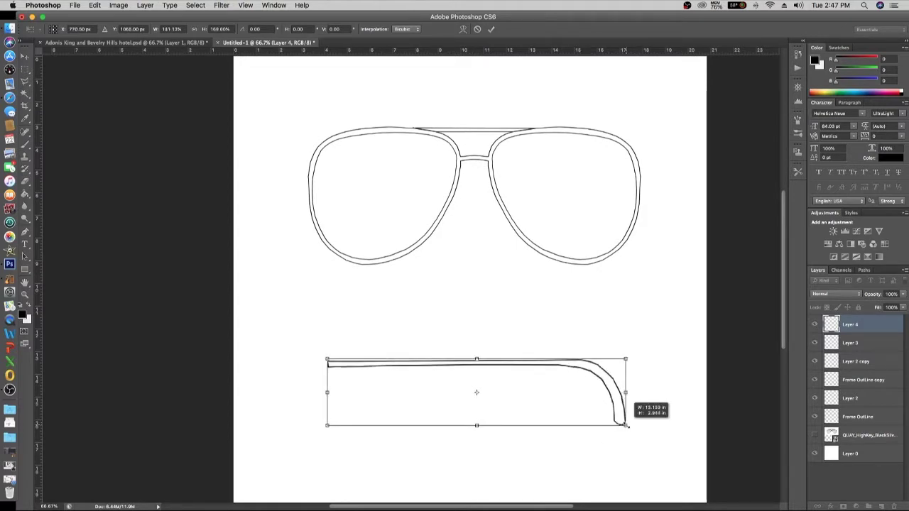
pyautogui.press('Return')
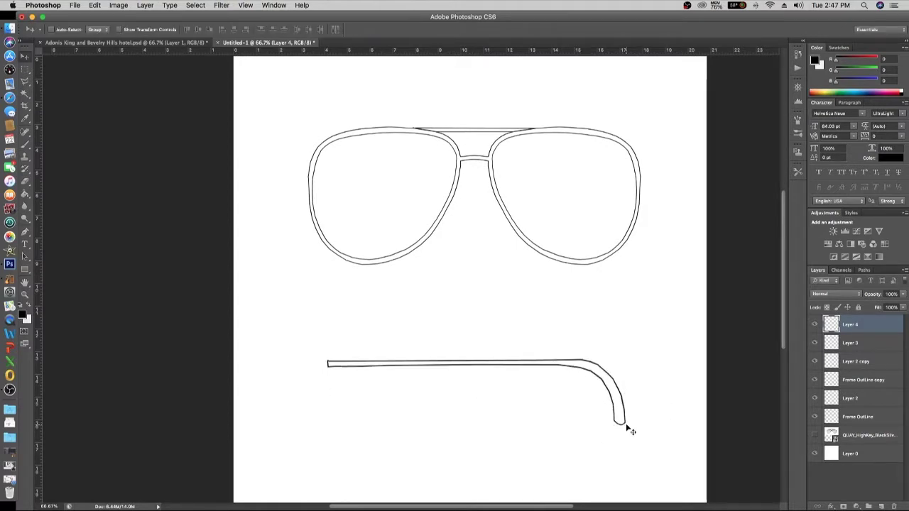